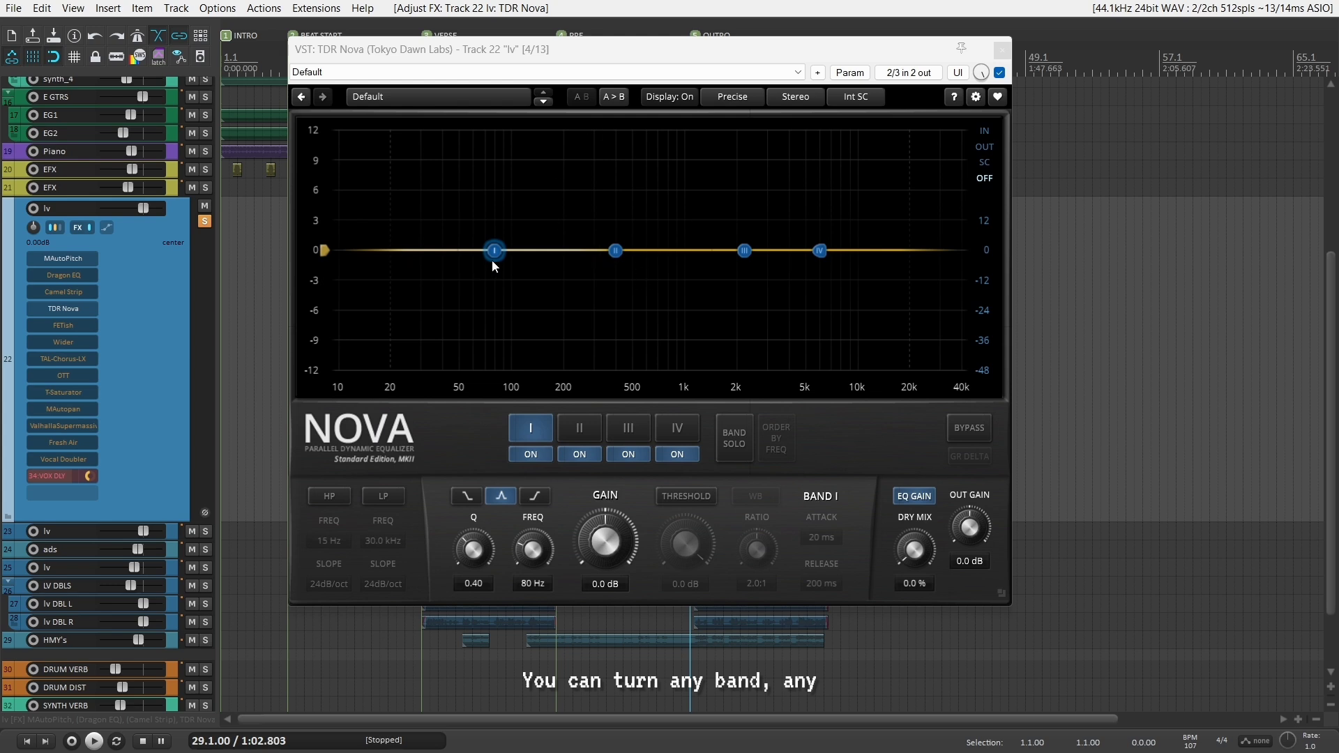
Make band IV of the equalizer dynamic by activating its threshold.
click(615, 251)
click(745, 252)
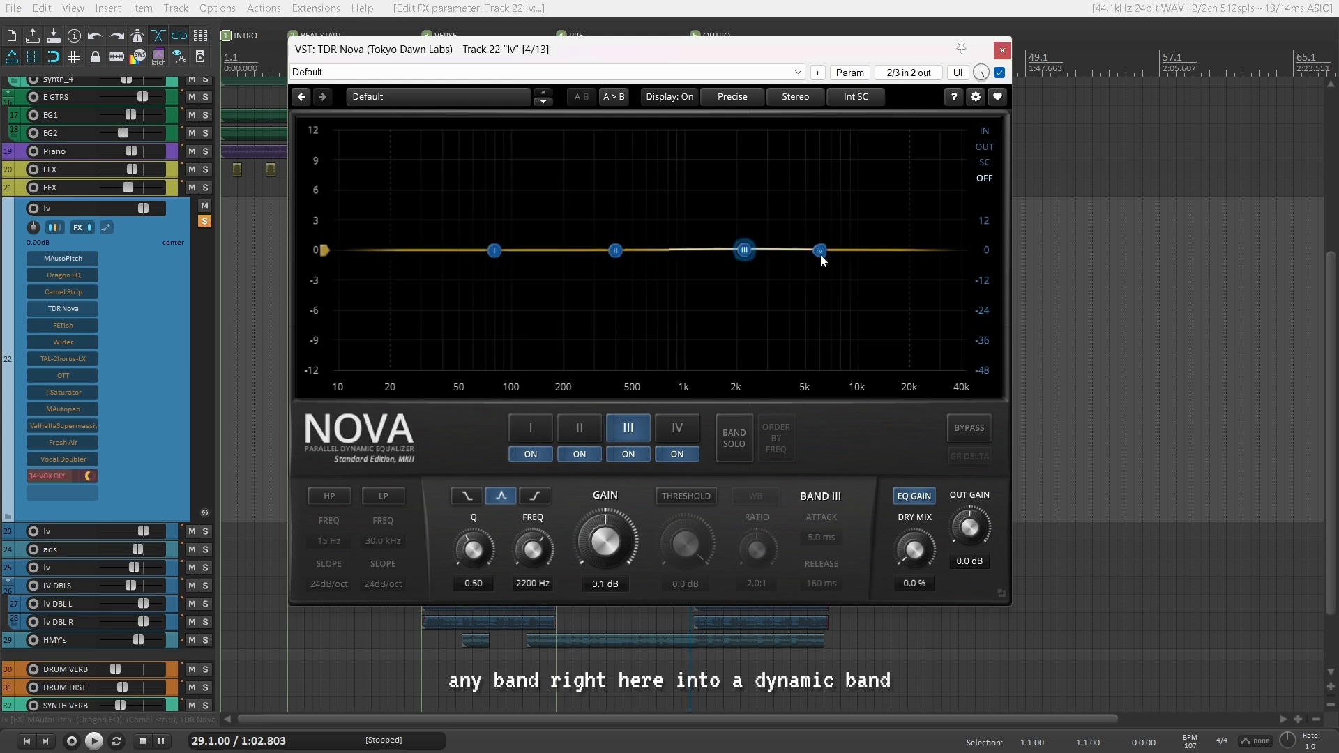
click(820, 251)
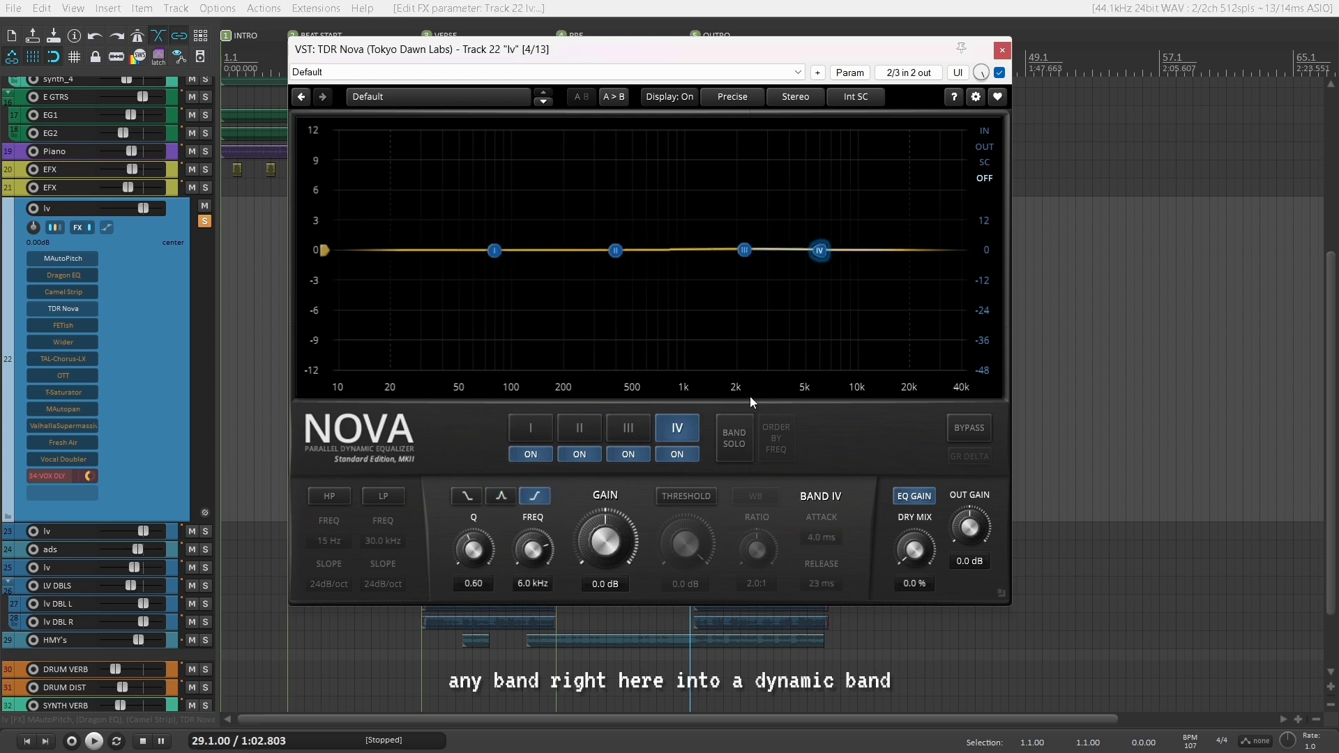
click(687, 496)
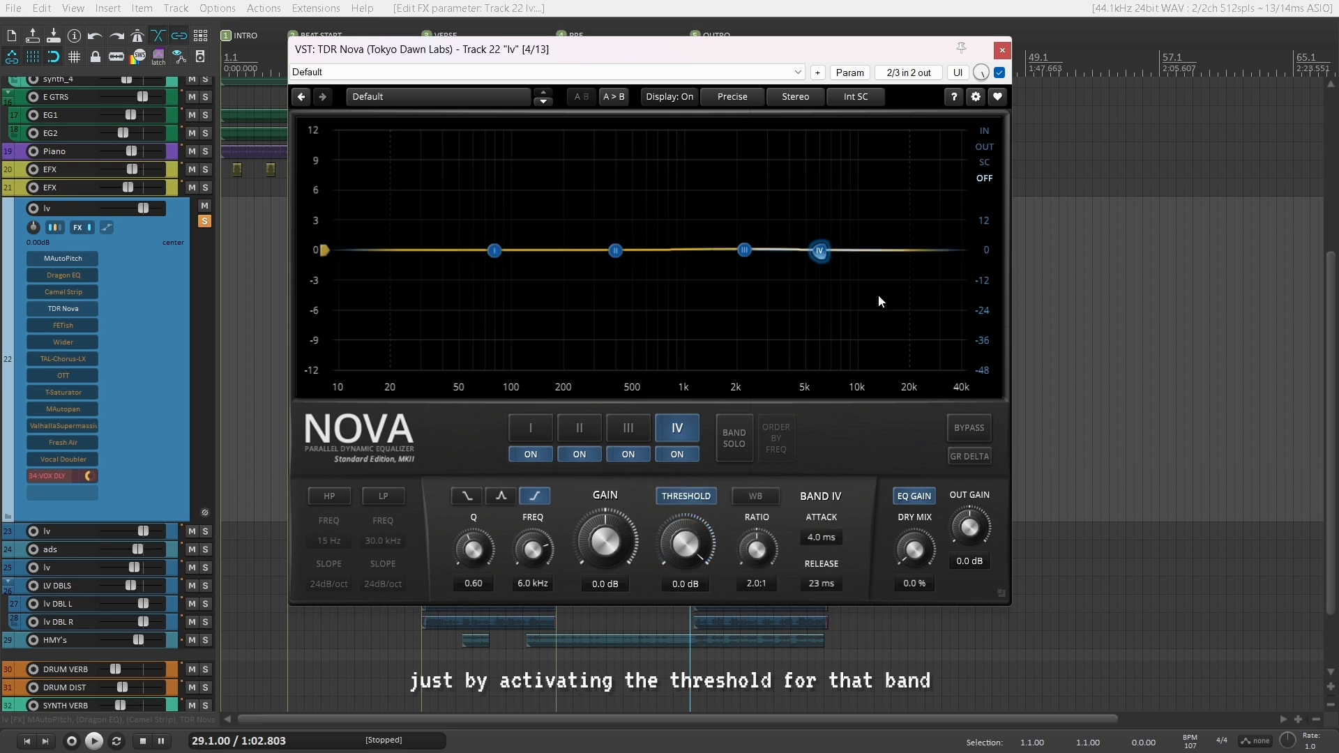
Activate the threshold on band III and set it to about -10.7 dB with a 3.7:1 ratio.
click(745, 251)
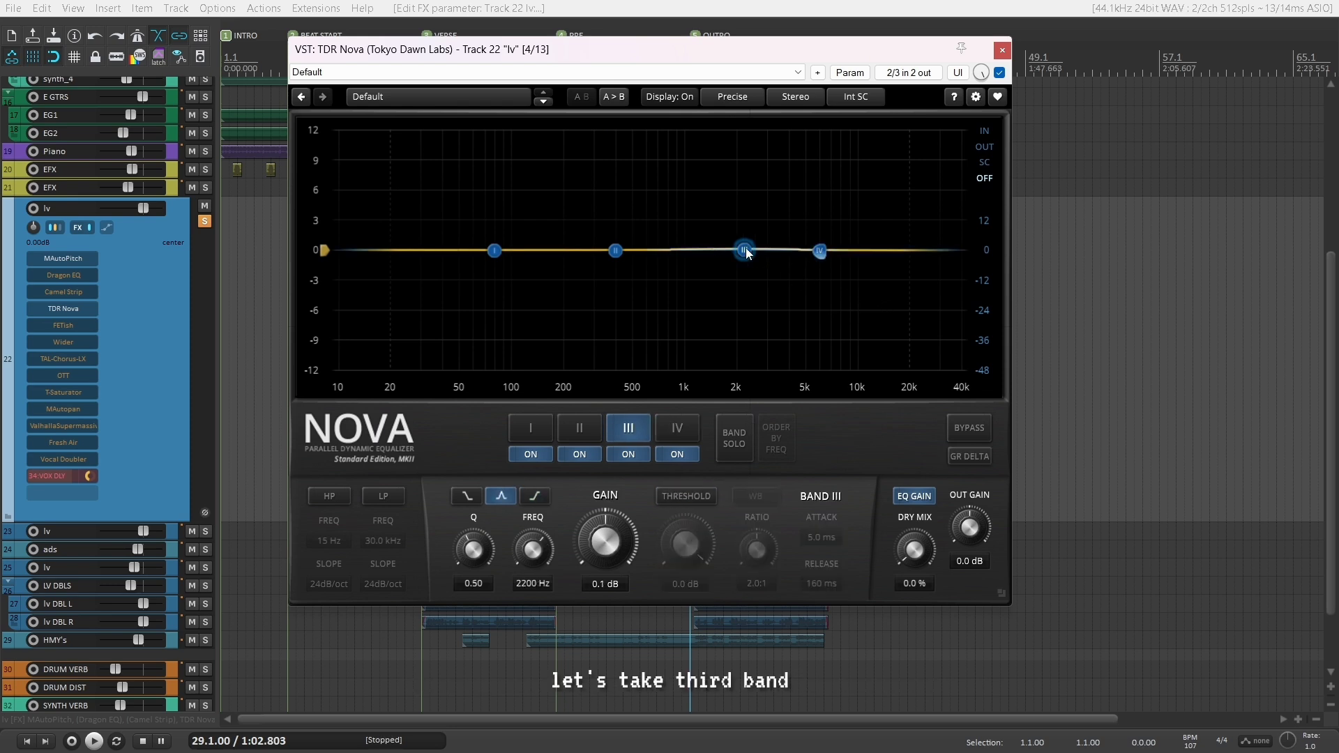
click(687, 497)
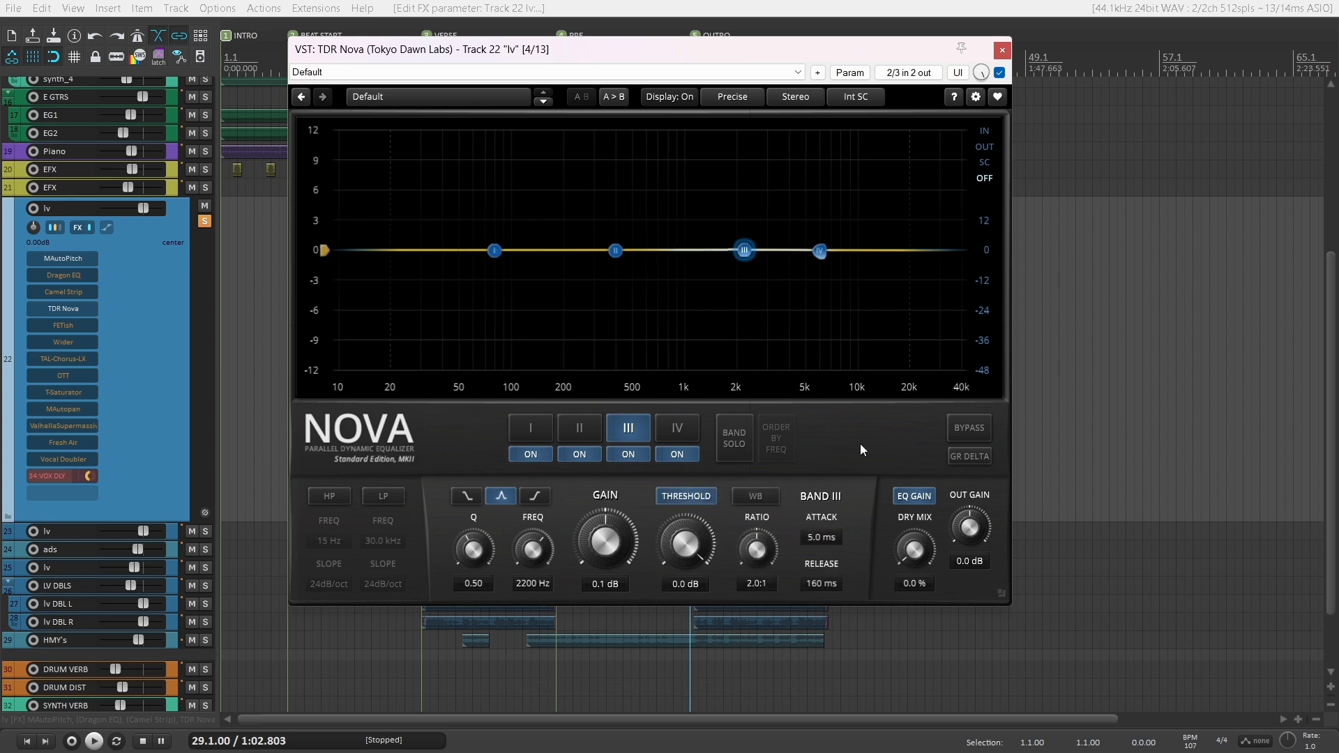
drag(717, 548, 757, 558)
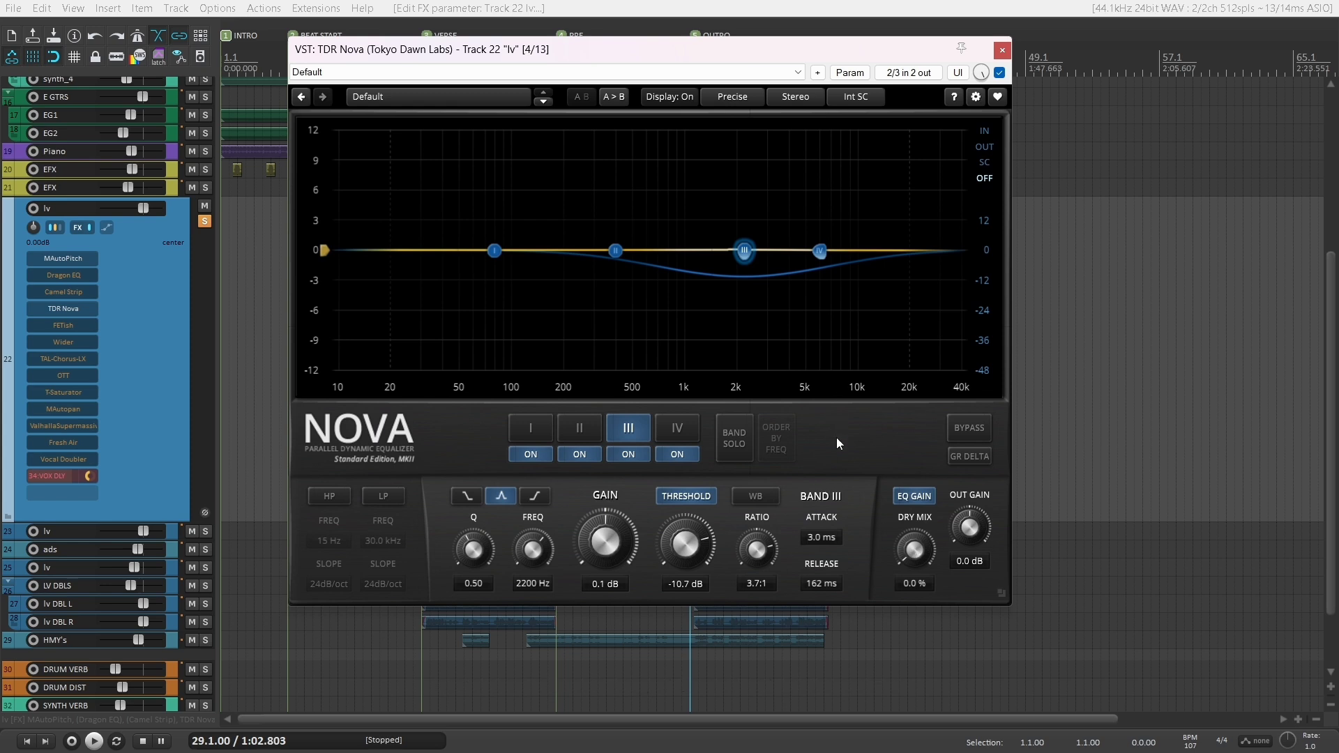
Play the vocal, move band III to about 3.9 kHz with 11.3 dB gain, and lower its threshold to about -28.1 dB.
key(space)
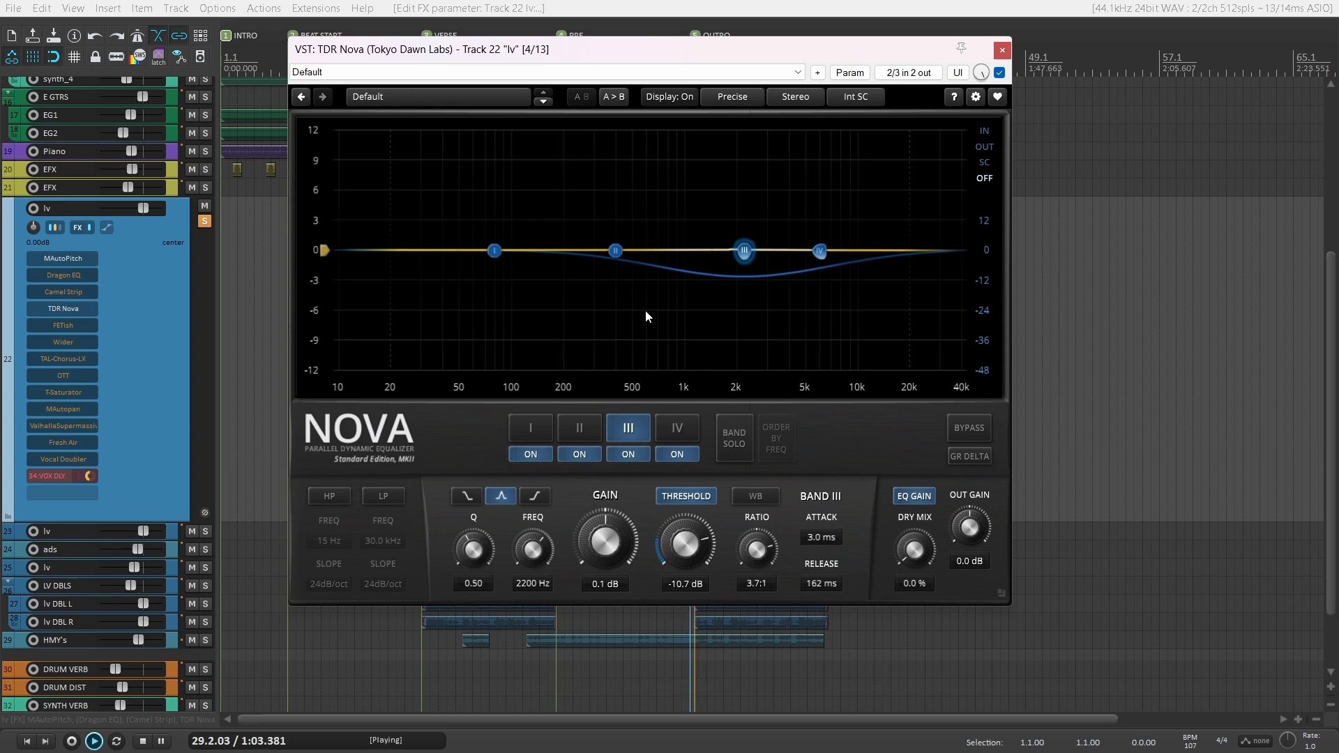
drag(744, 250, 786, 138)
drag(690, 521, 690, 558)
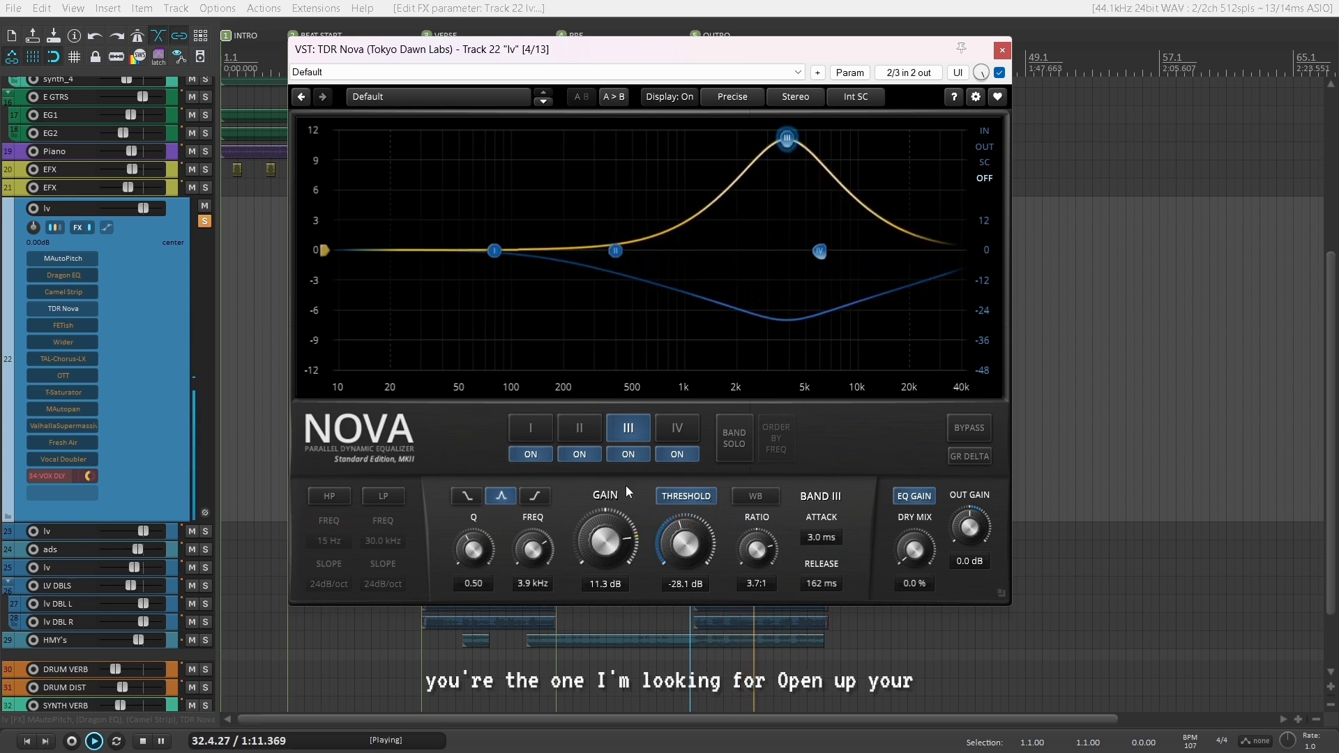
Reset band III's gain to 0.0 dB and raise its threshold to about -26.1 dB.
drag(589, 528, 601, 536)
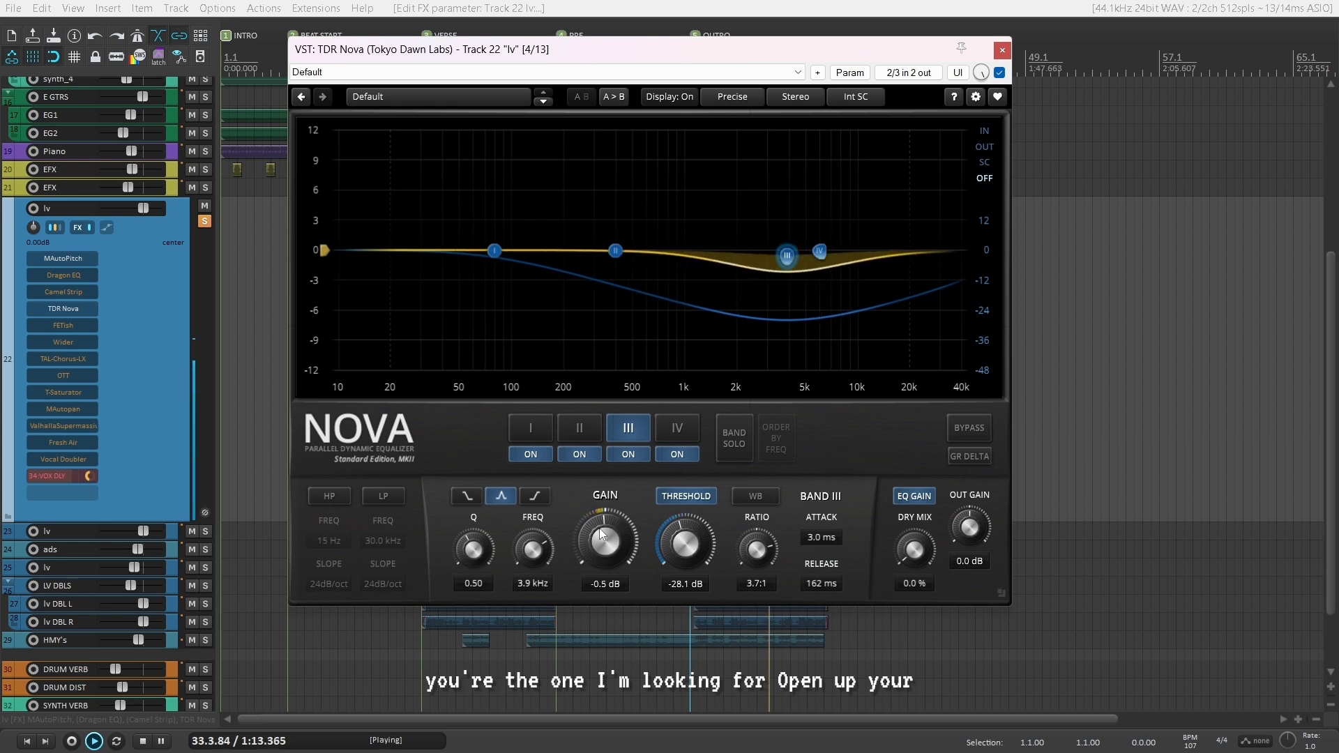
double_click(601, 536)
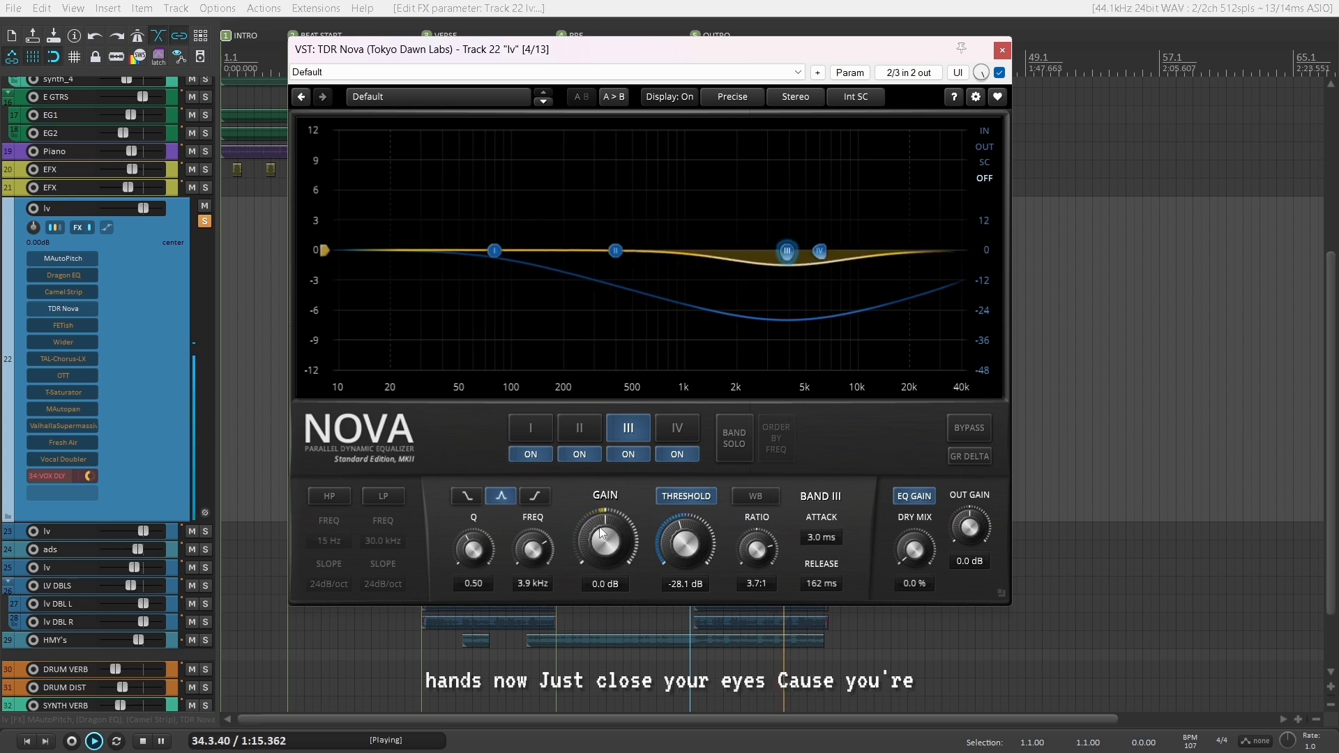
scroll(685, 544, up, 2)
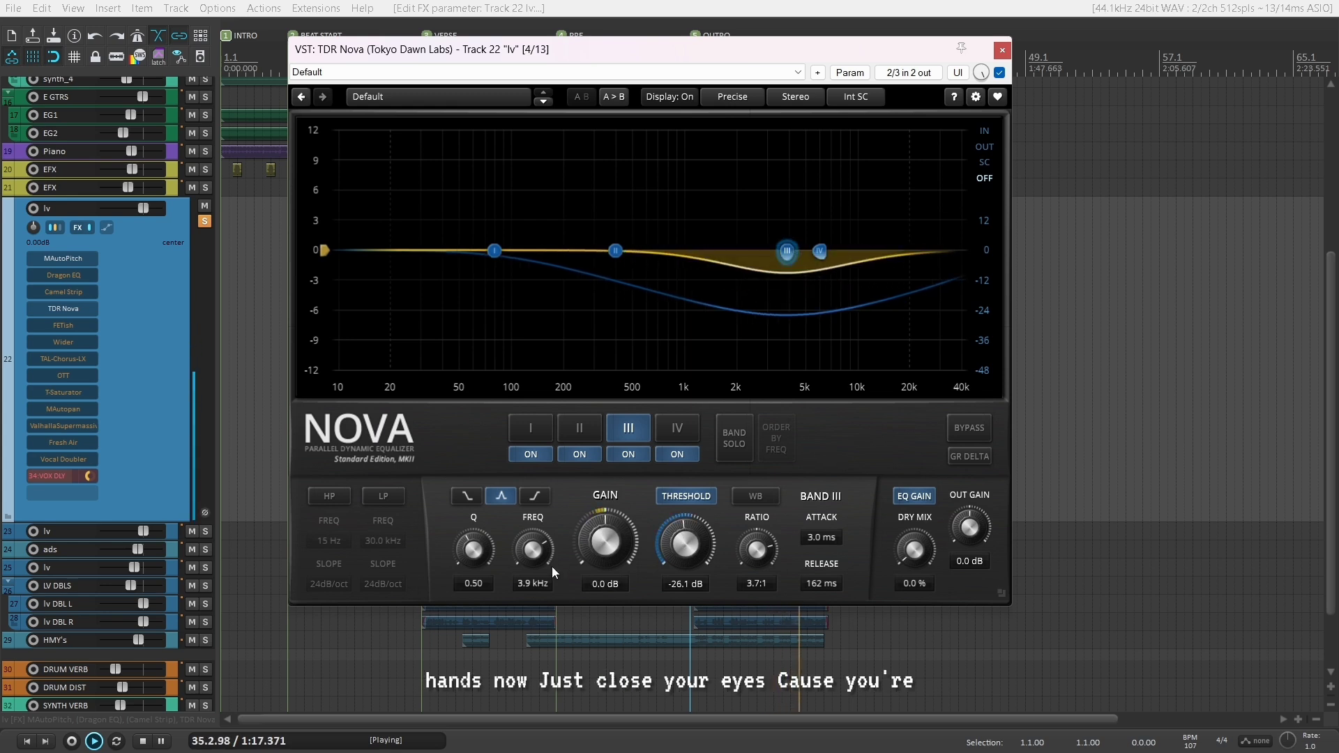
scroll(481, 556, up, 4)
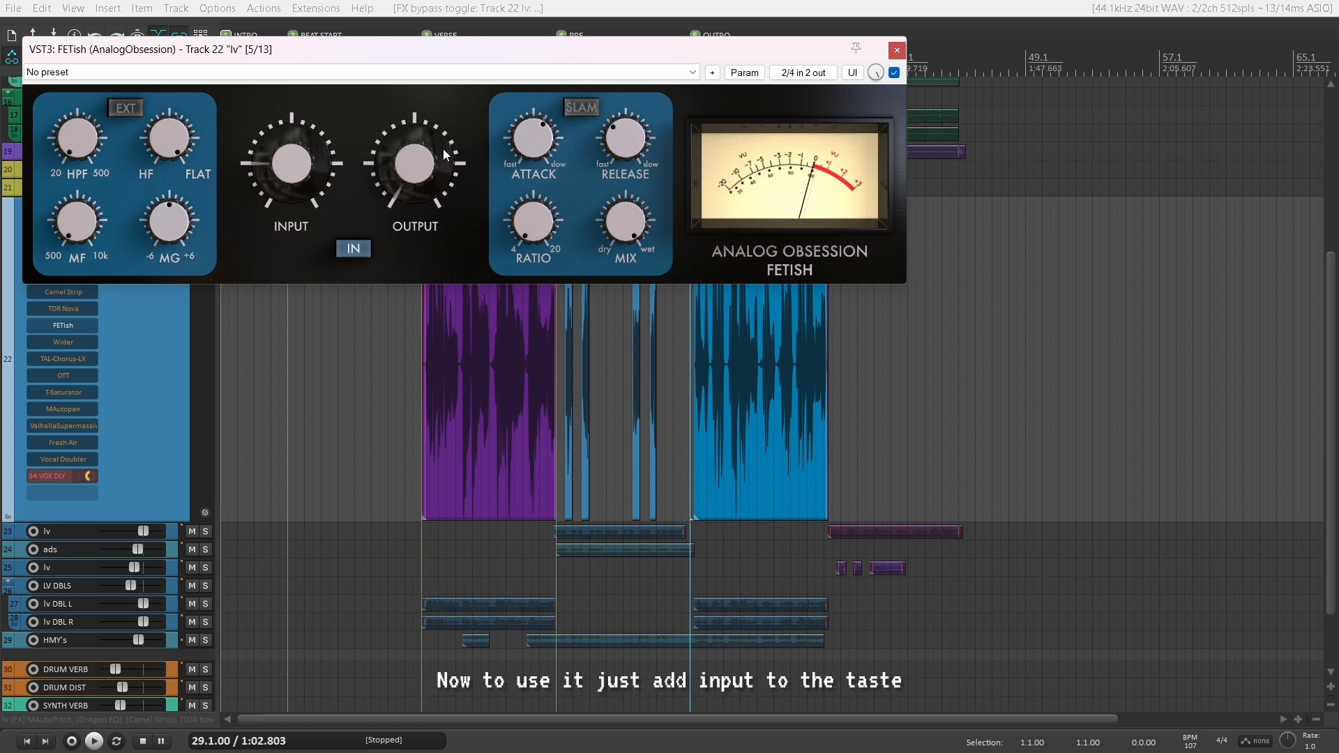
Raise the FETish compressor's input and shape its compression with a faster attack, a 61 ms release and a 4:1 ratio.
drag(332, 191, 332, 131)
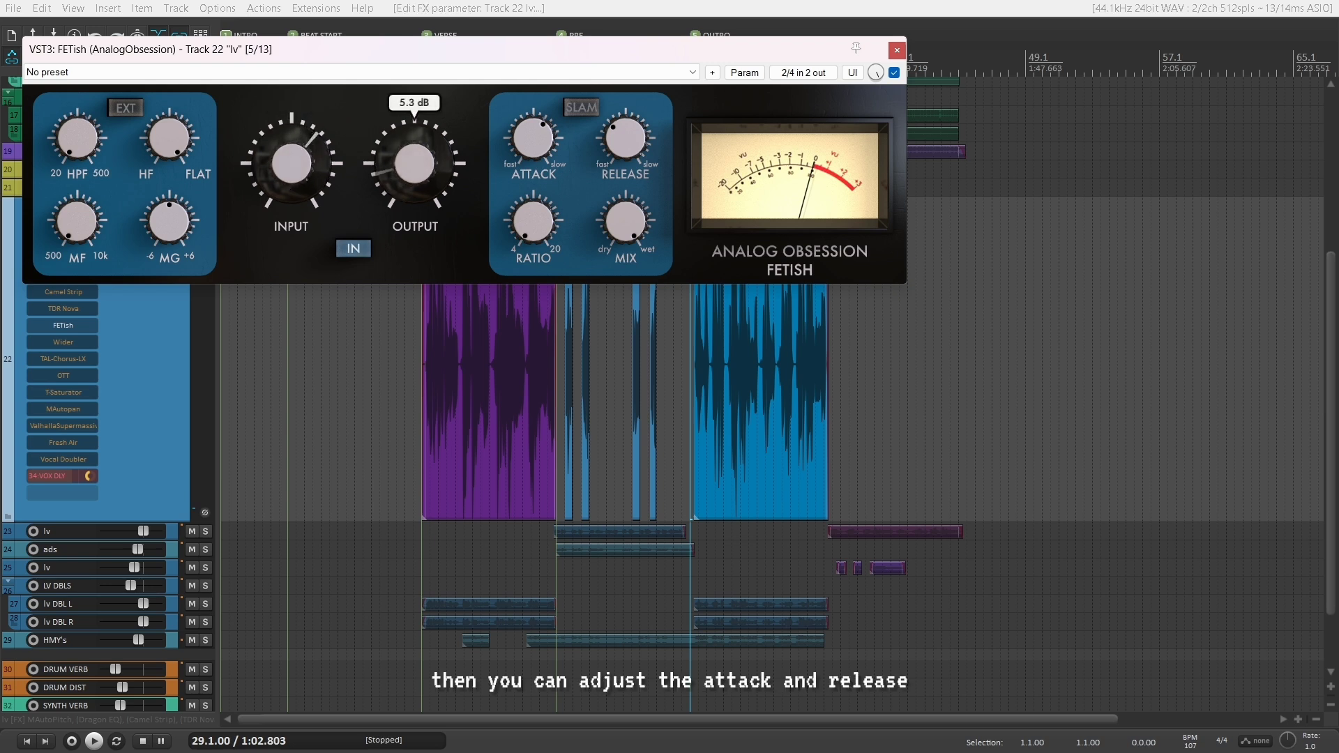
drag(533, 137, 533, 164)
mouse_move(626, 138)
mouse_down()
mouse_move(626, 123)
mouse_move(626, 143)
mouse_up()
drag(533, 138, 532, 126)
drag(626, 137, 626, 146)
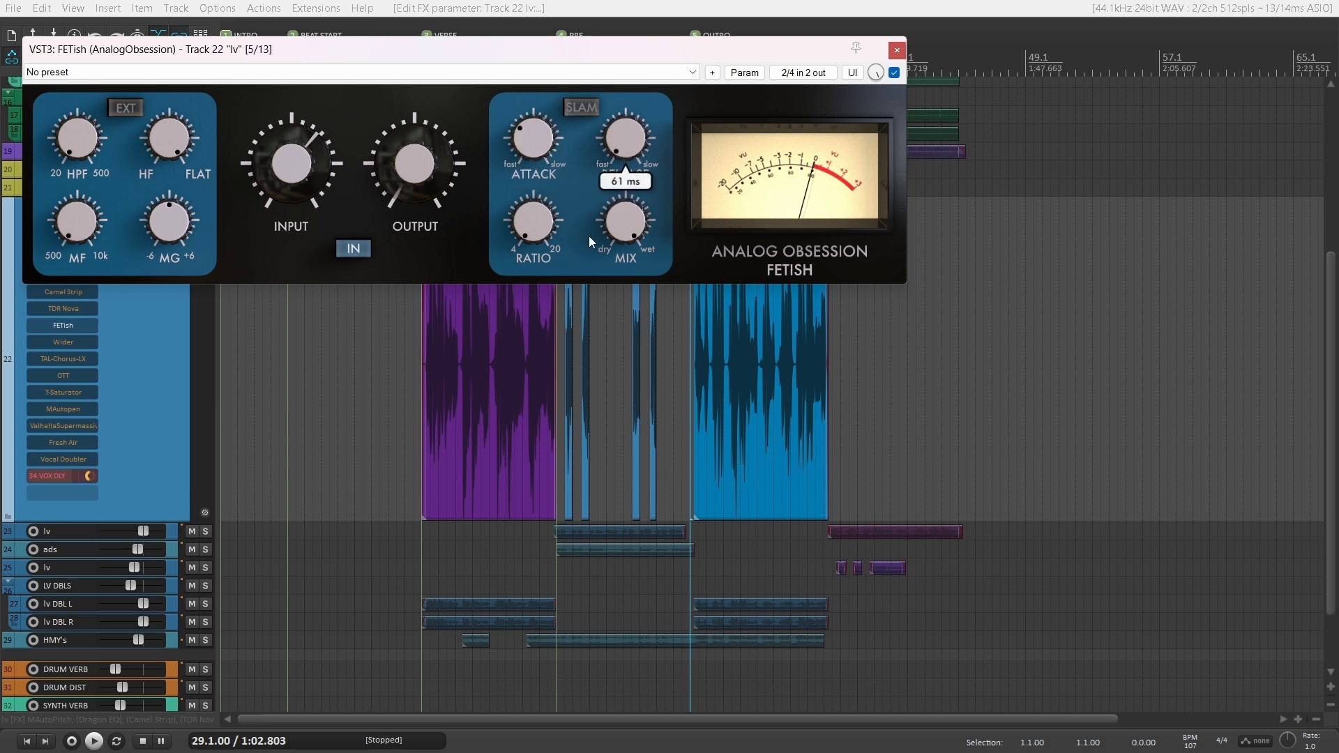
click(548, 234)
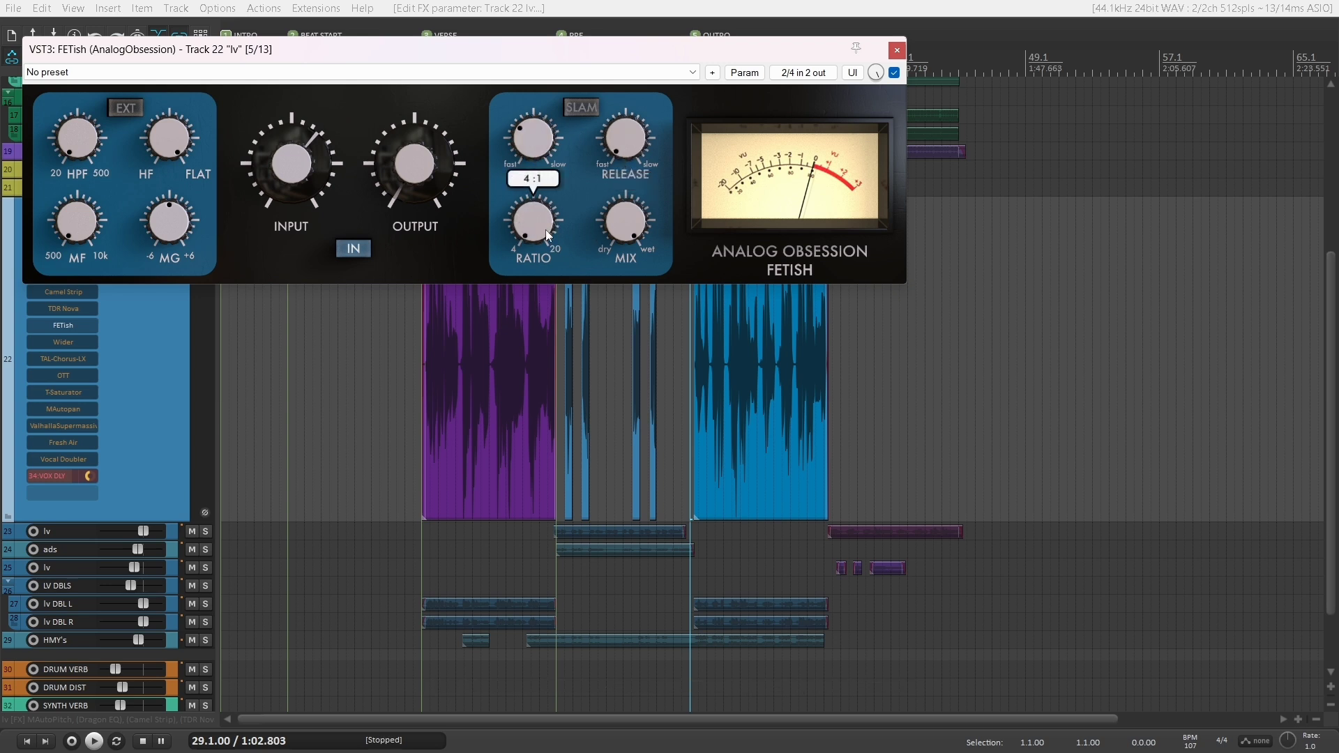
Play the vocal while raising the FETish input and setting its output to about 9.2 dB, and stop playback.
key(space)
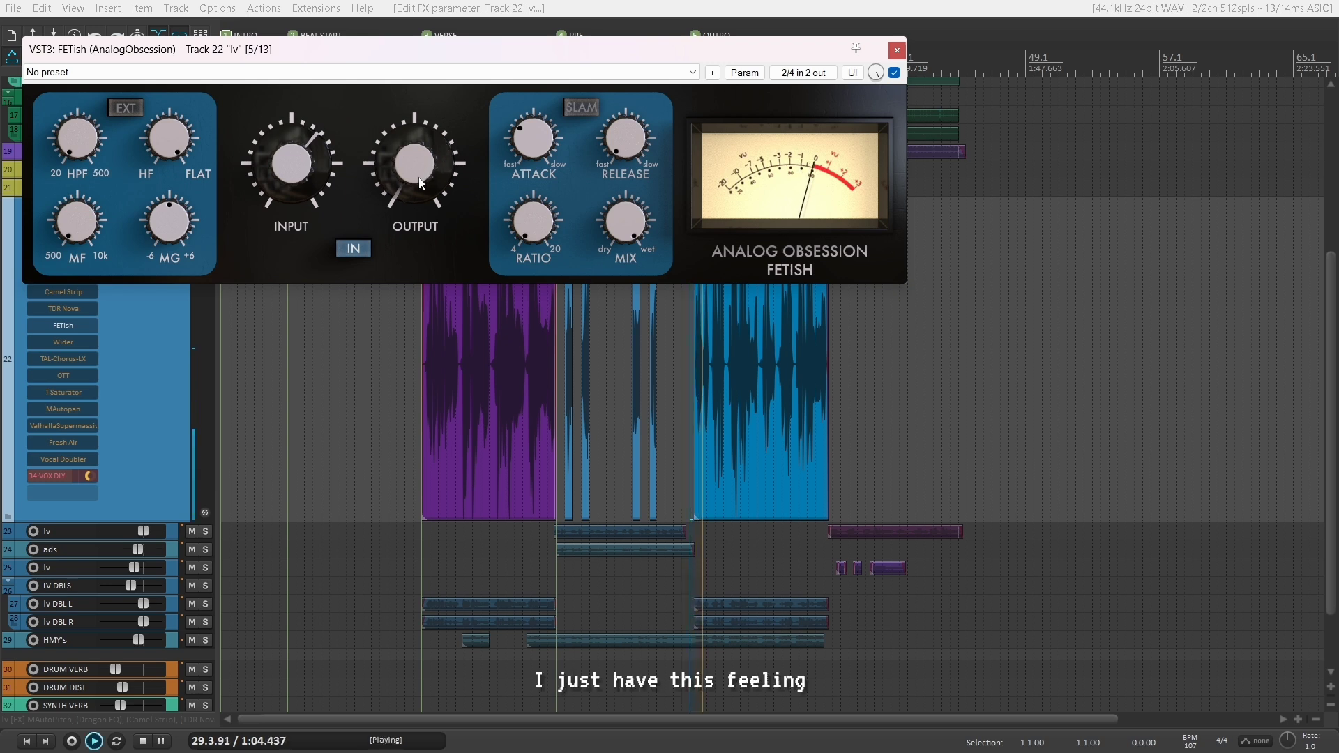
drag(420, 184, 421, 168)
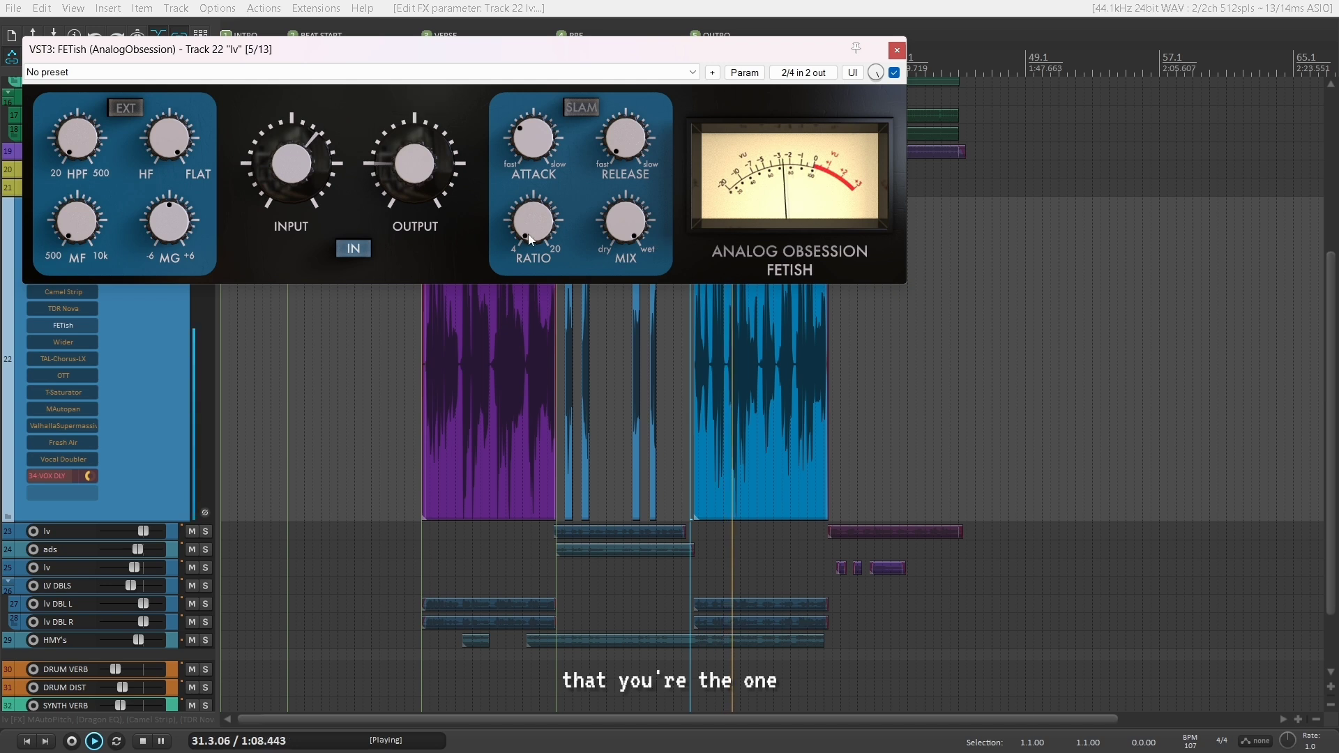
drag(292, 167, 292, 161)
key(space)
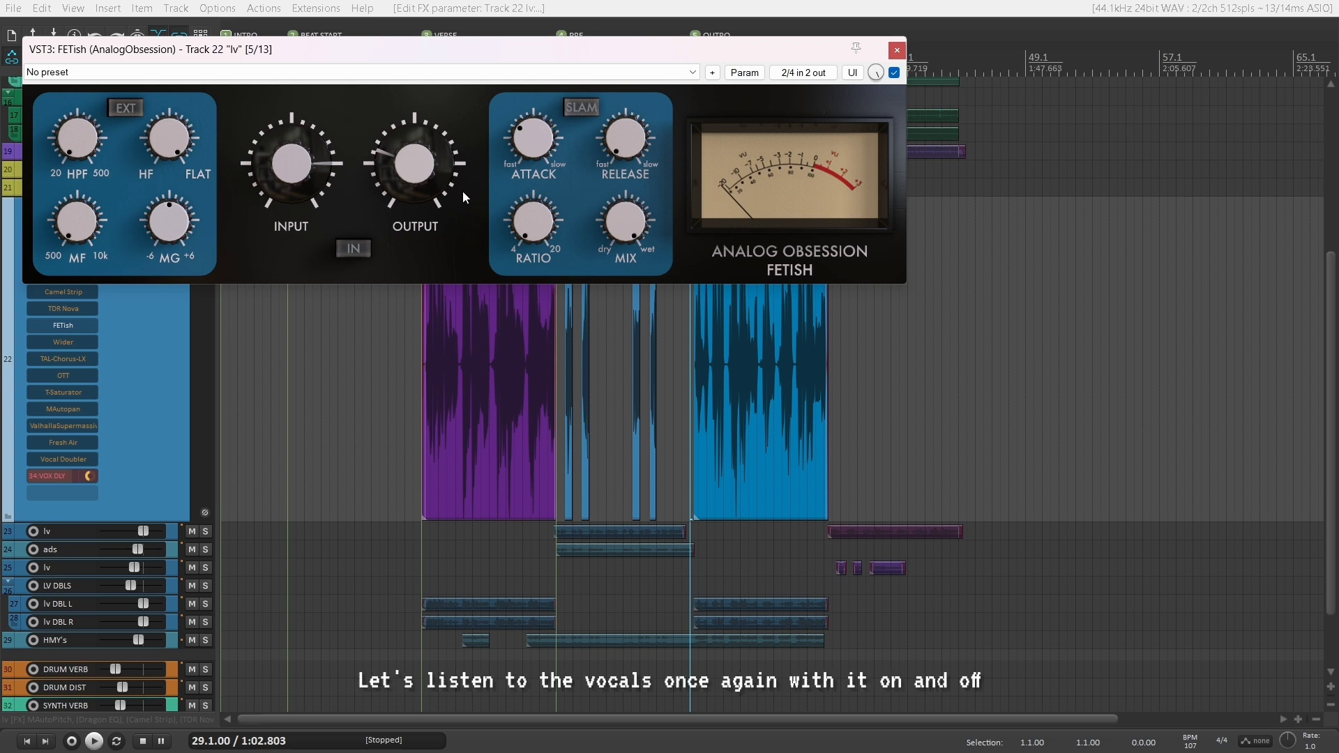
Compare the vocal with the FETish compressor switched off and on during playback.
key(space)
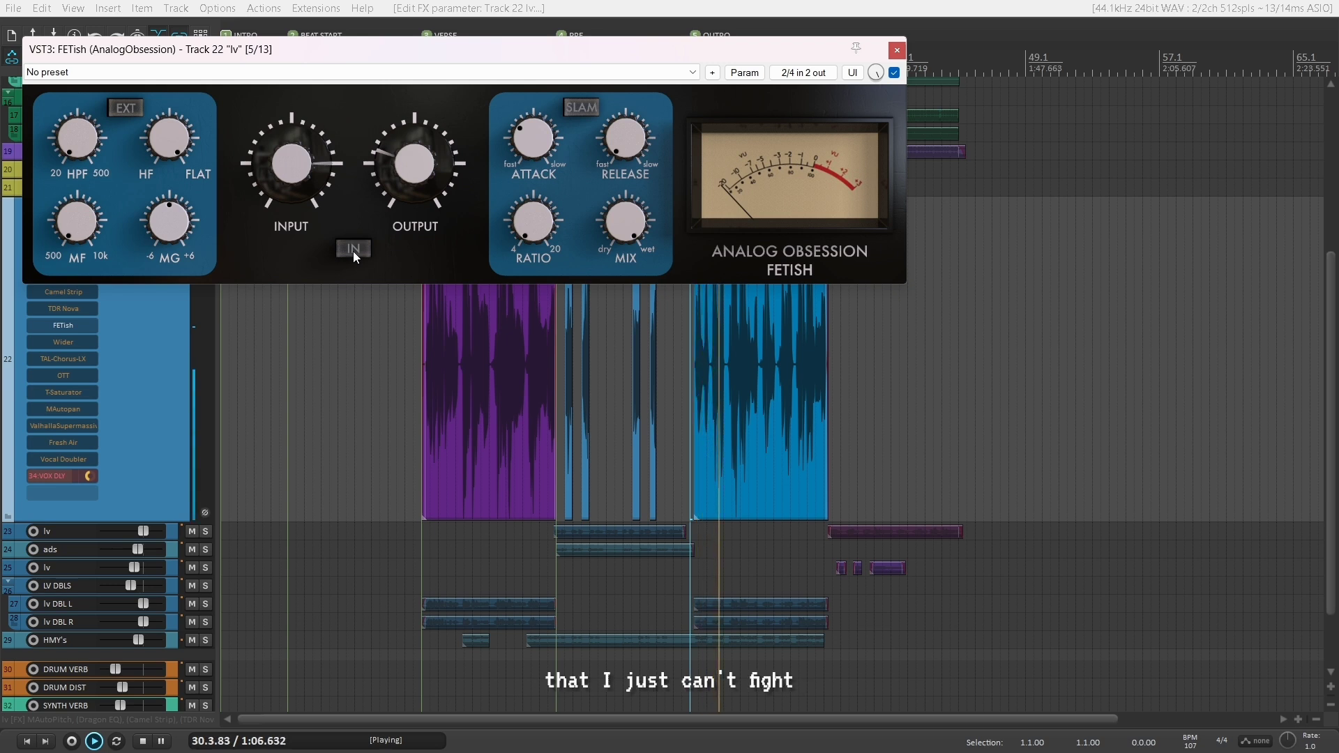
click(353, 249)
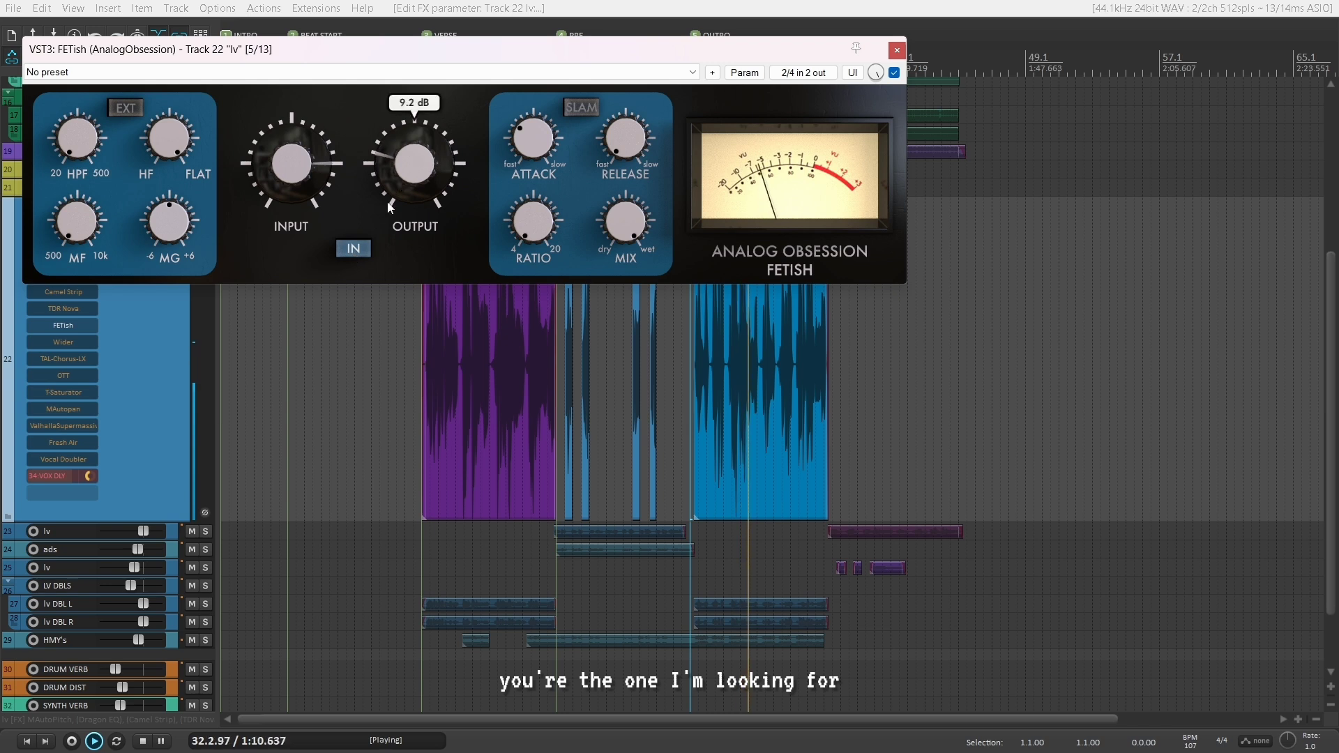
click(356, 249)
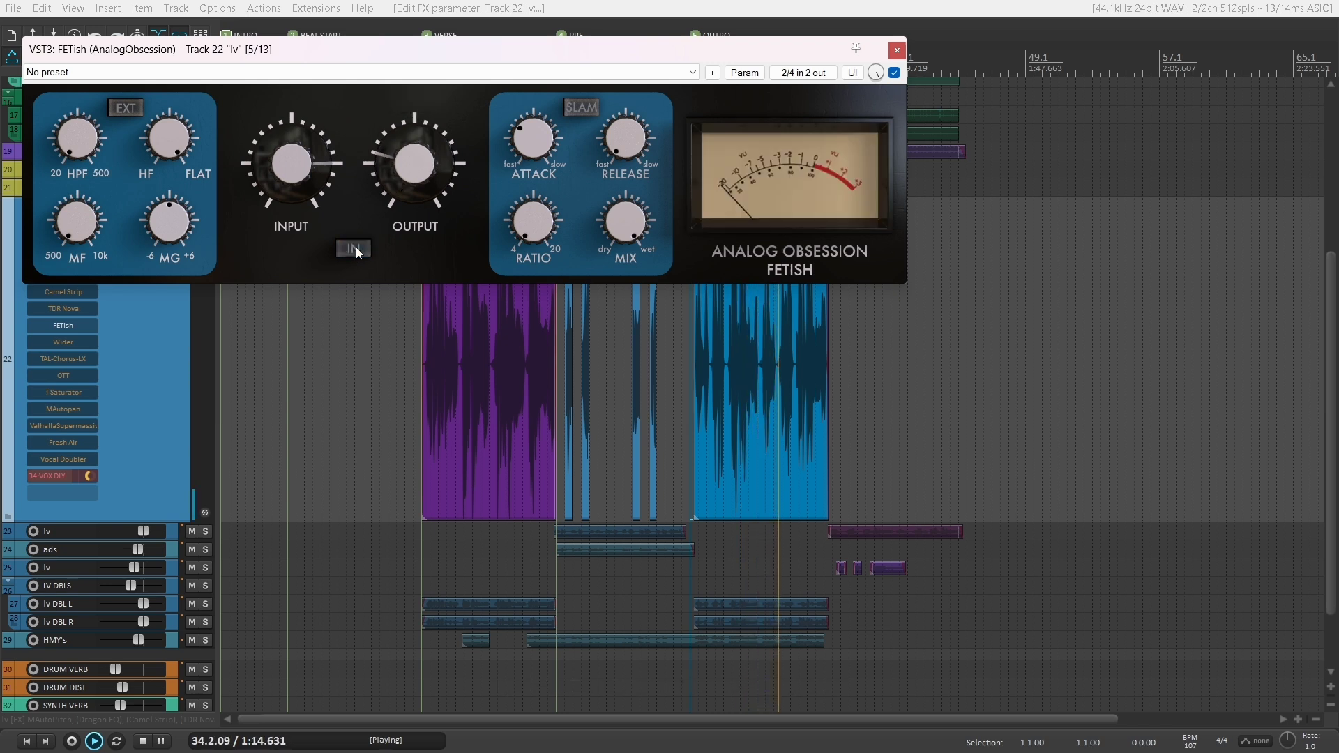
click(355, 248)
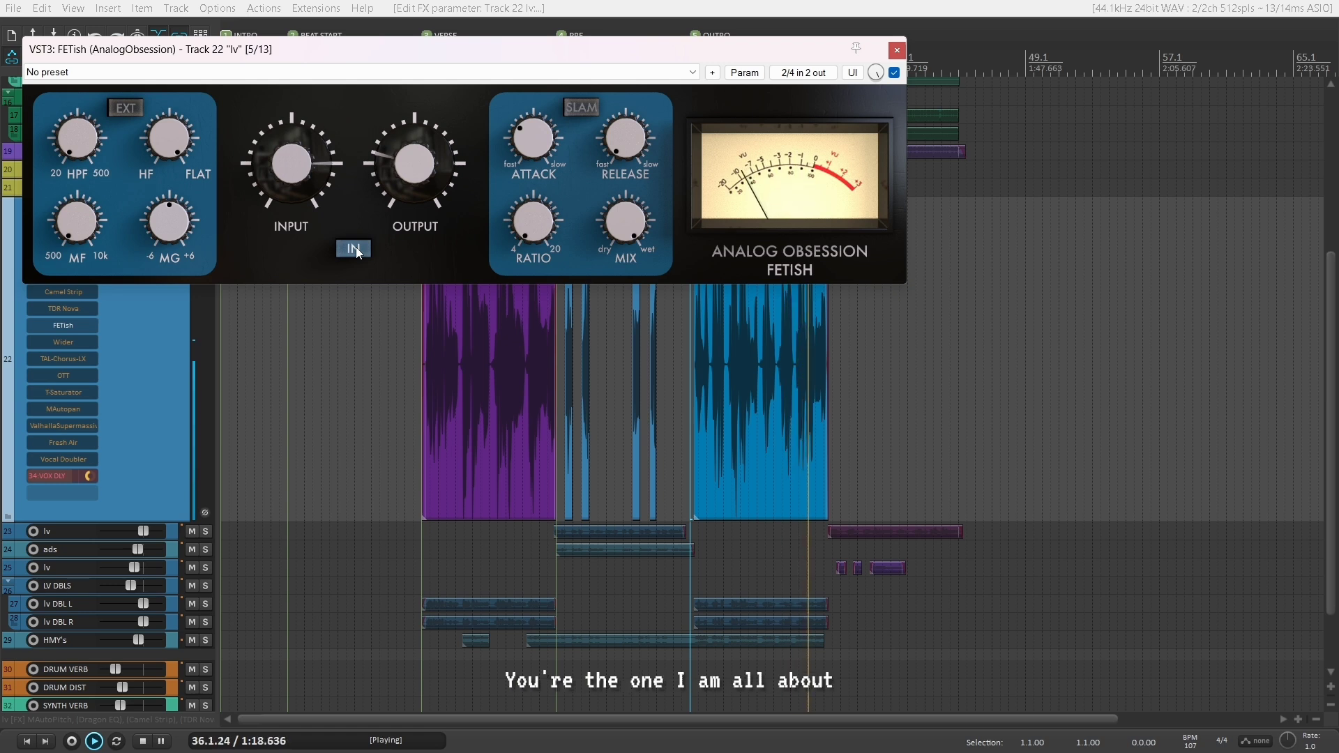
key(space)
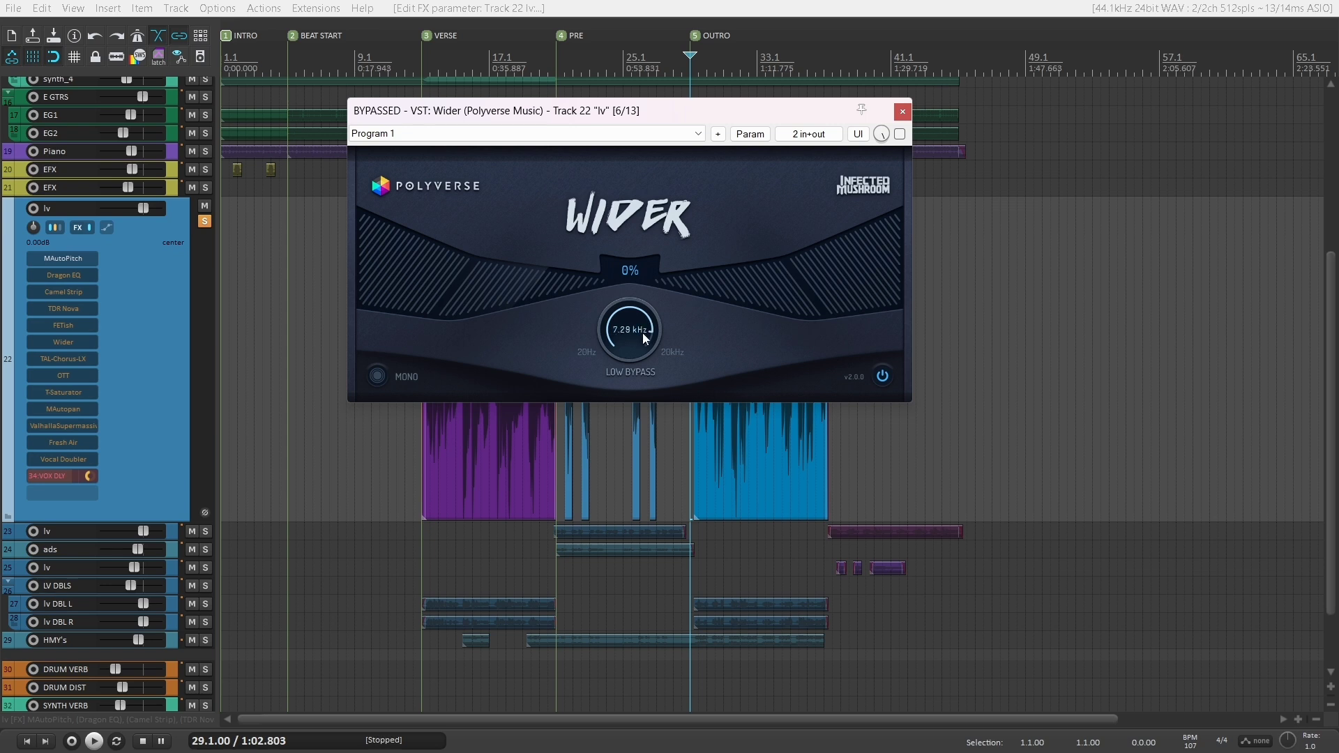
Turn off Wider's low bypass and take the plugin out of bypass while the vocal plays.
scroll(655, 329, down, 2)
key(space)
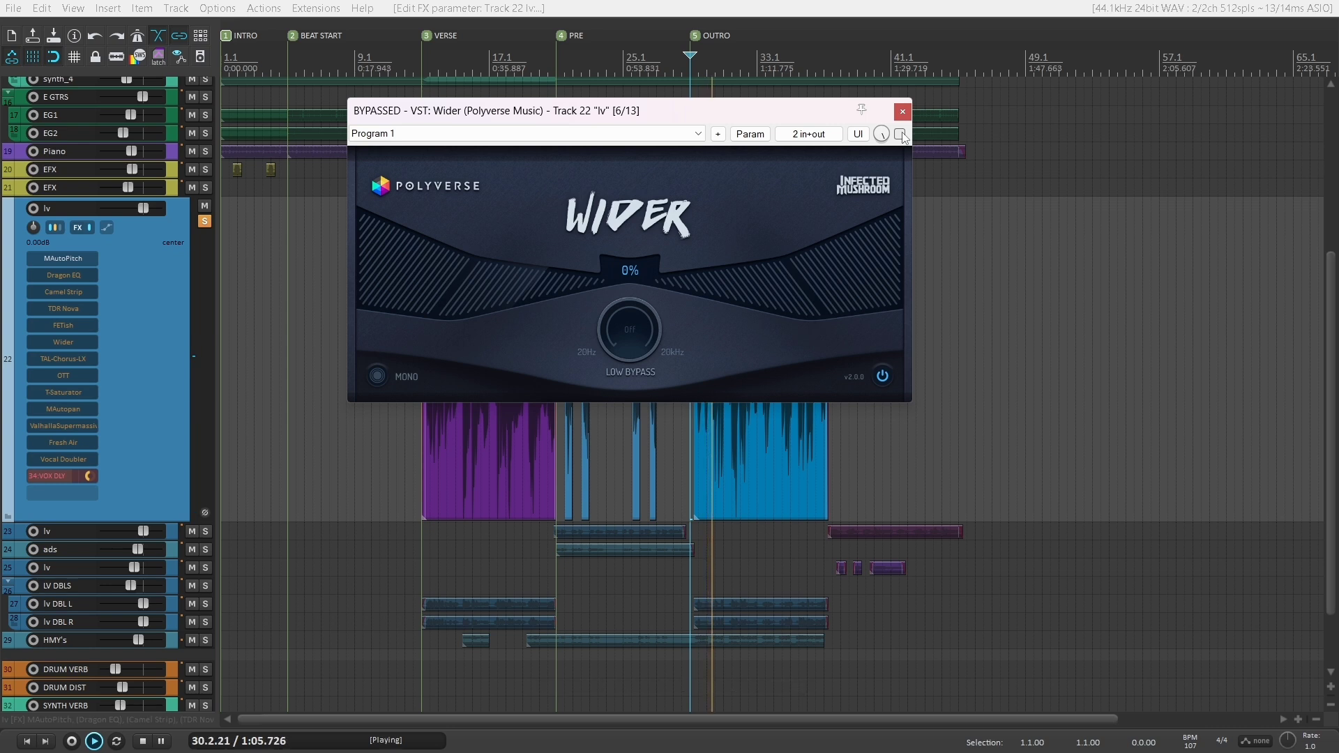
click(900, 134)
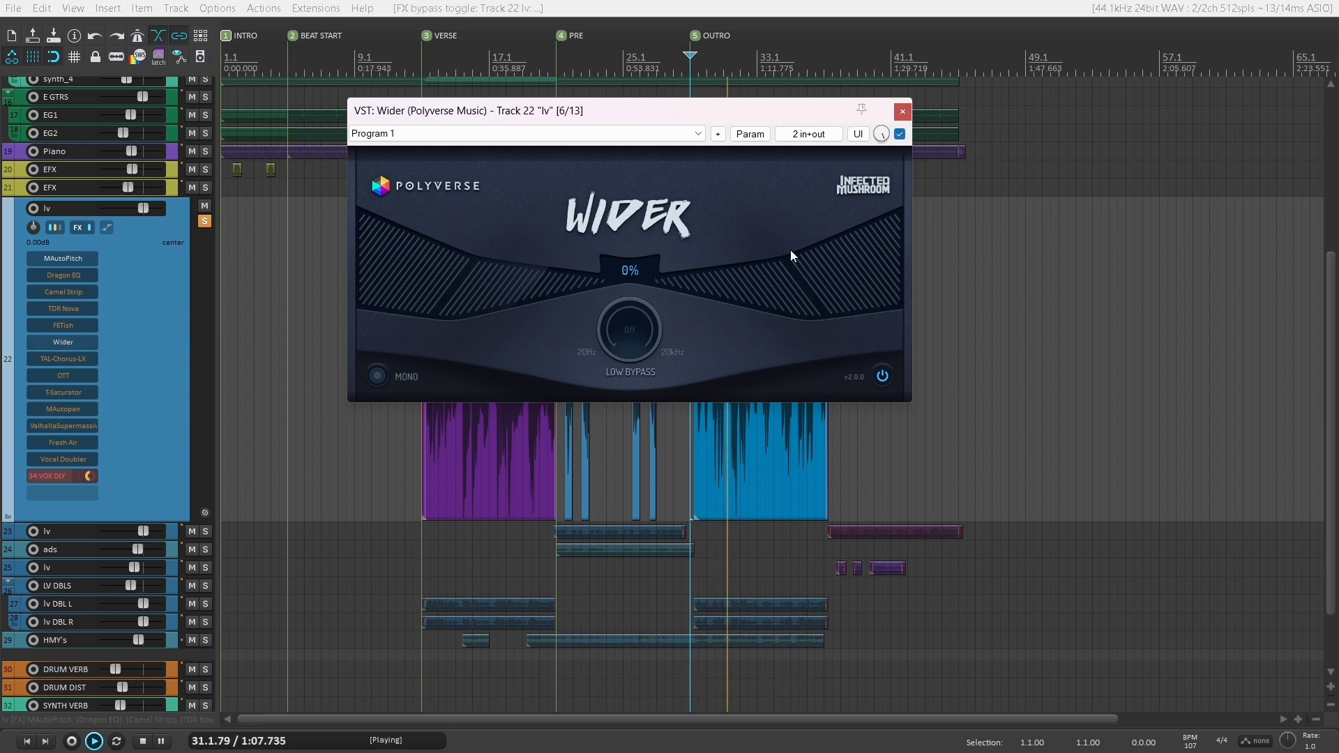
Widen the vocal to 200% in Wider and set the low bypass to about 4.47 kHz.
drag(659, 299, 689, 133)
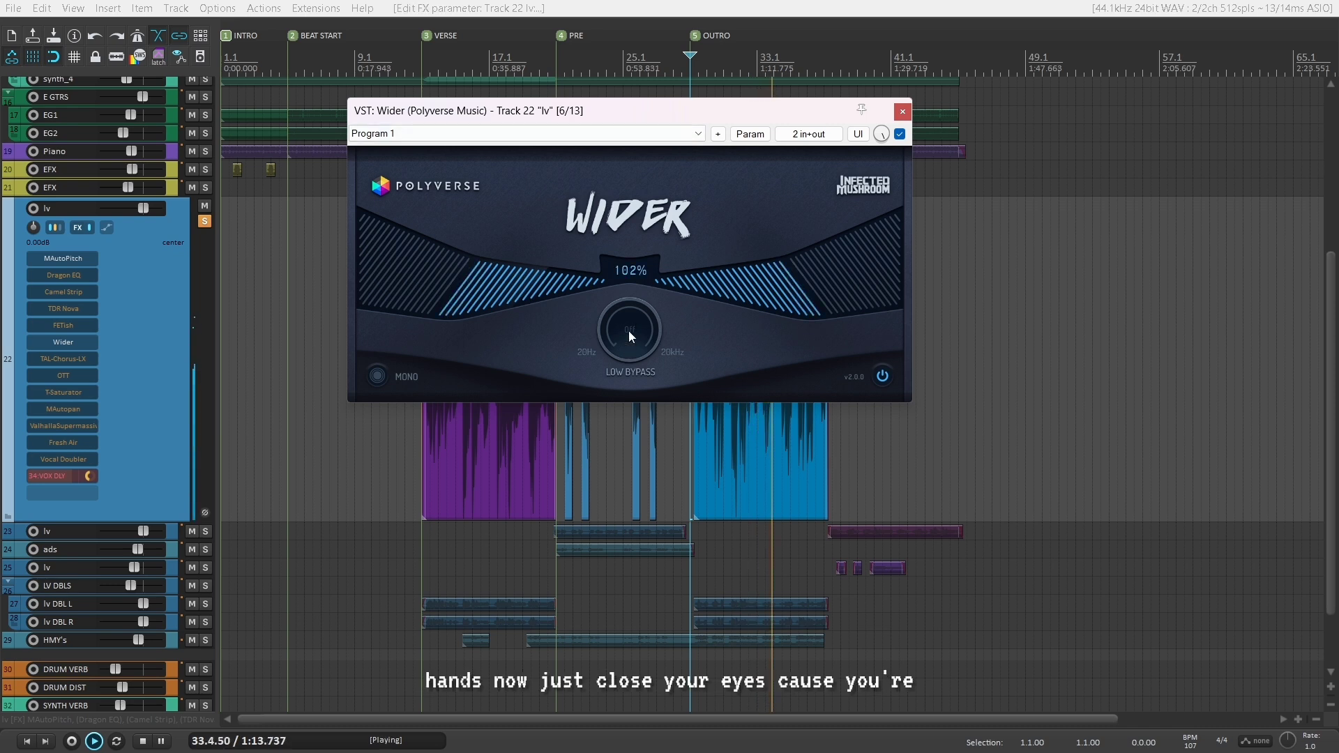
drag(625, 346, 654, 68)
drag(610, 354, 703, 321)
key(space)
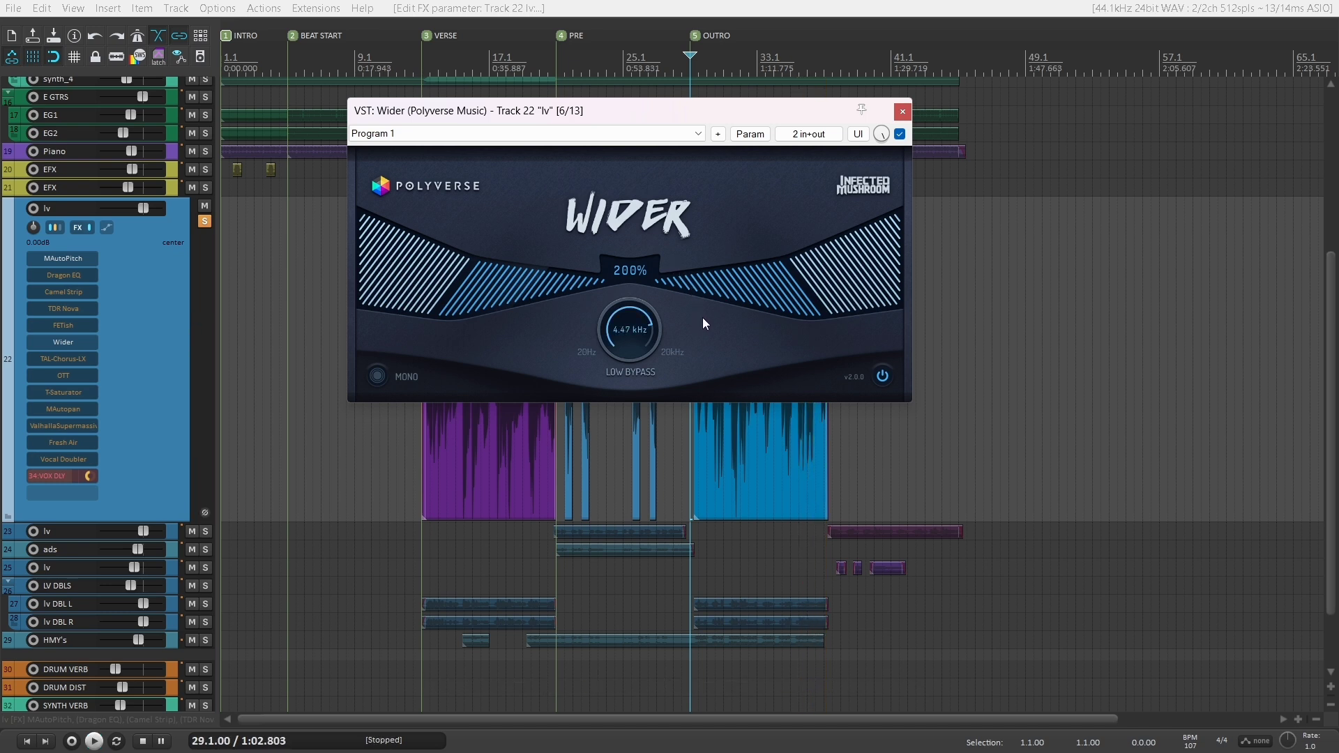
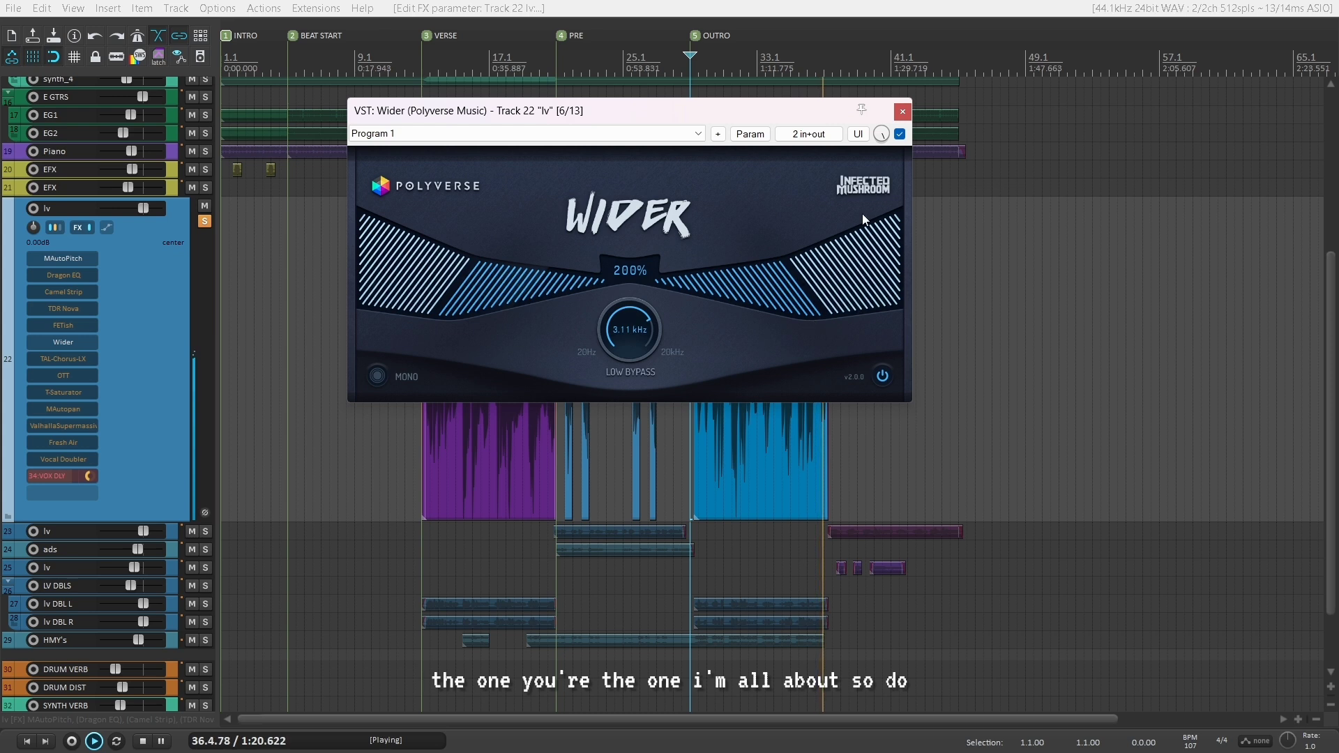
Stop playback, close Wider and open TAL-Chorus-LX on the lead vocal track.
key(space)
key(Escape)
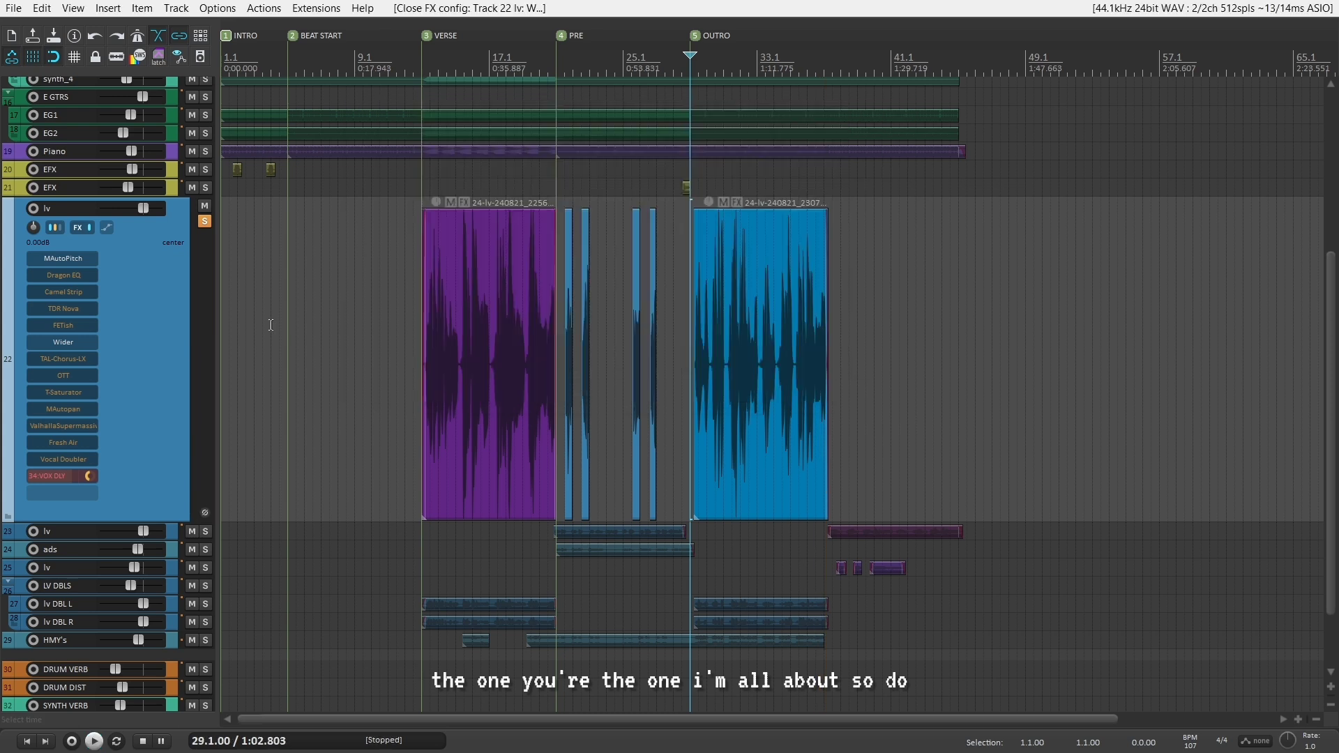
click(52, 358)
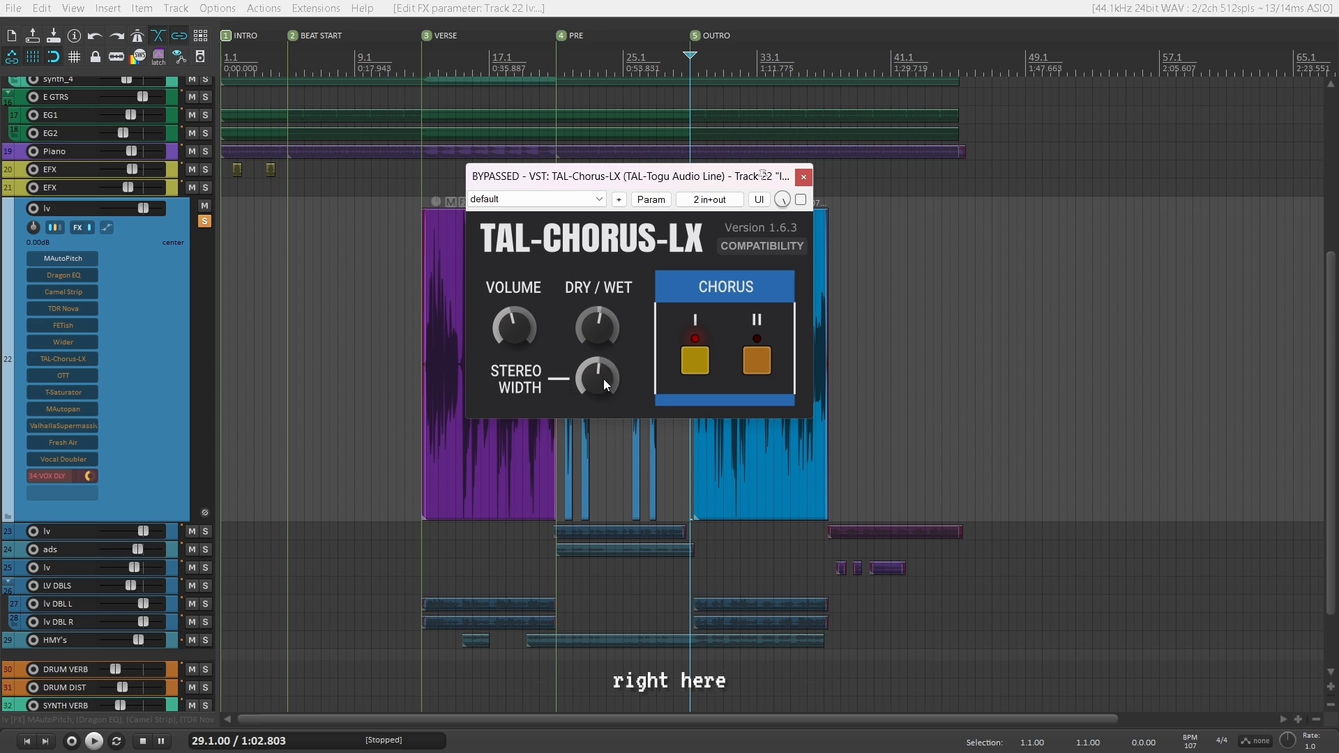
Adjust the stereo width and dry/wet mix in TAL-Chorus-LX, and switch on chorus II.
mouse_move(604, 379)
mouse_down()
mouse_move(594, 406)
mouse_move(595, 375)
mouse_up()
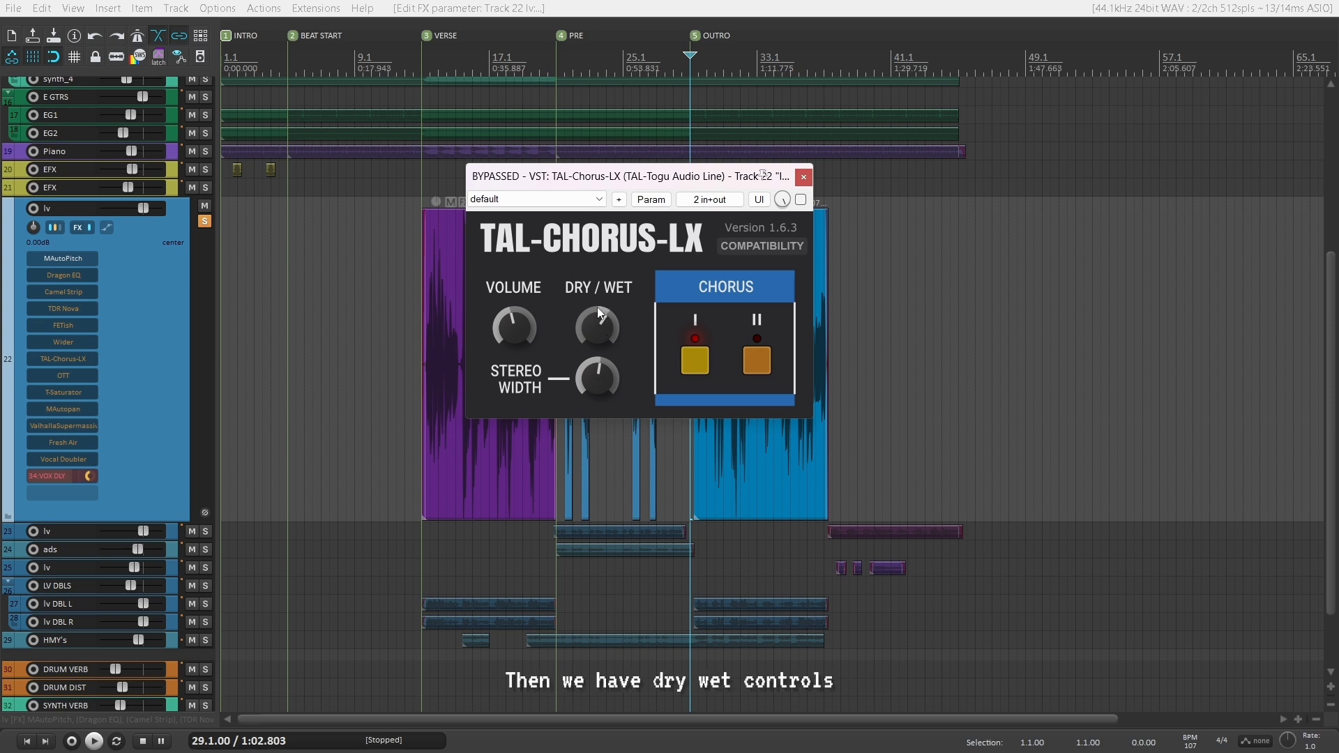
drag(593, 332, 592, 316)
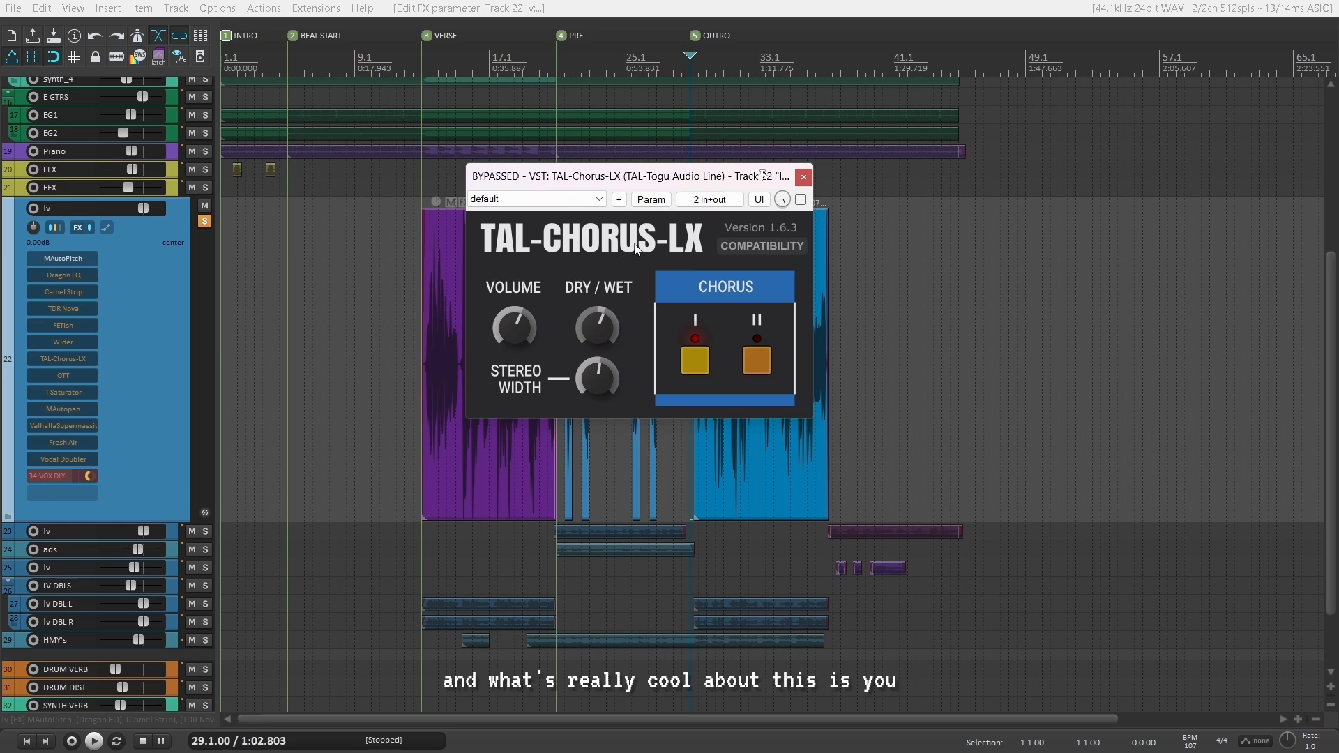
click(756, 357)
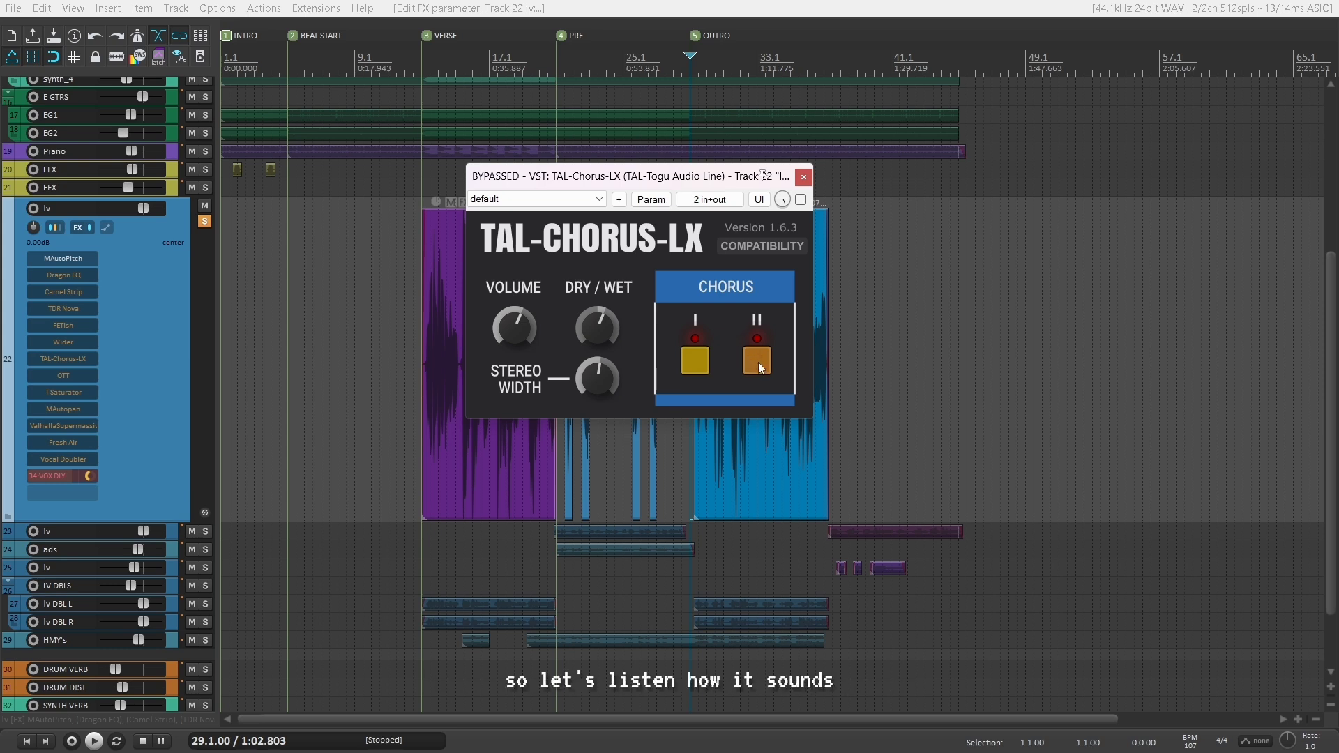
Play the vocal with TAL-Chorus-LX bypassed, set the volume to mid, raise dry/wet to maximum and lower stereo width to minimum.
key(space)
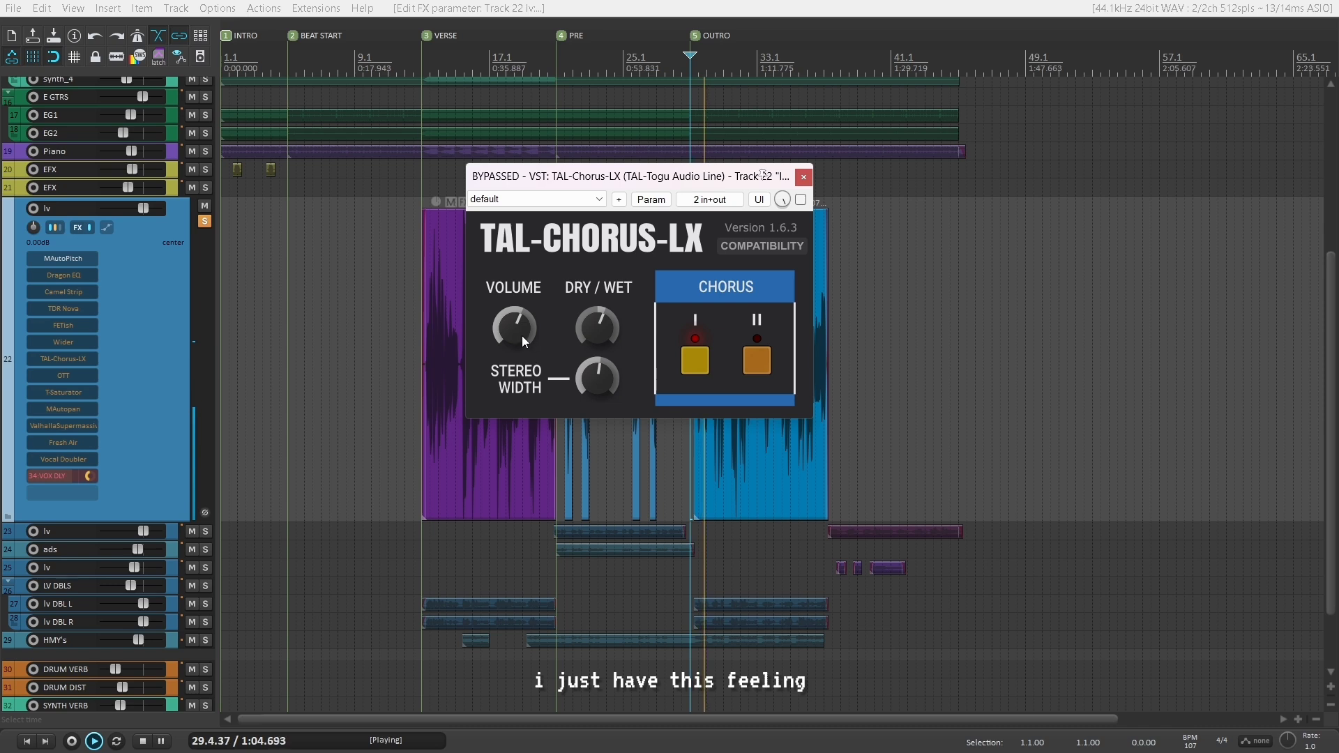
drag(525, 338, 617, 273)
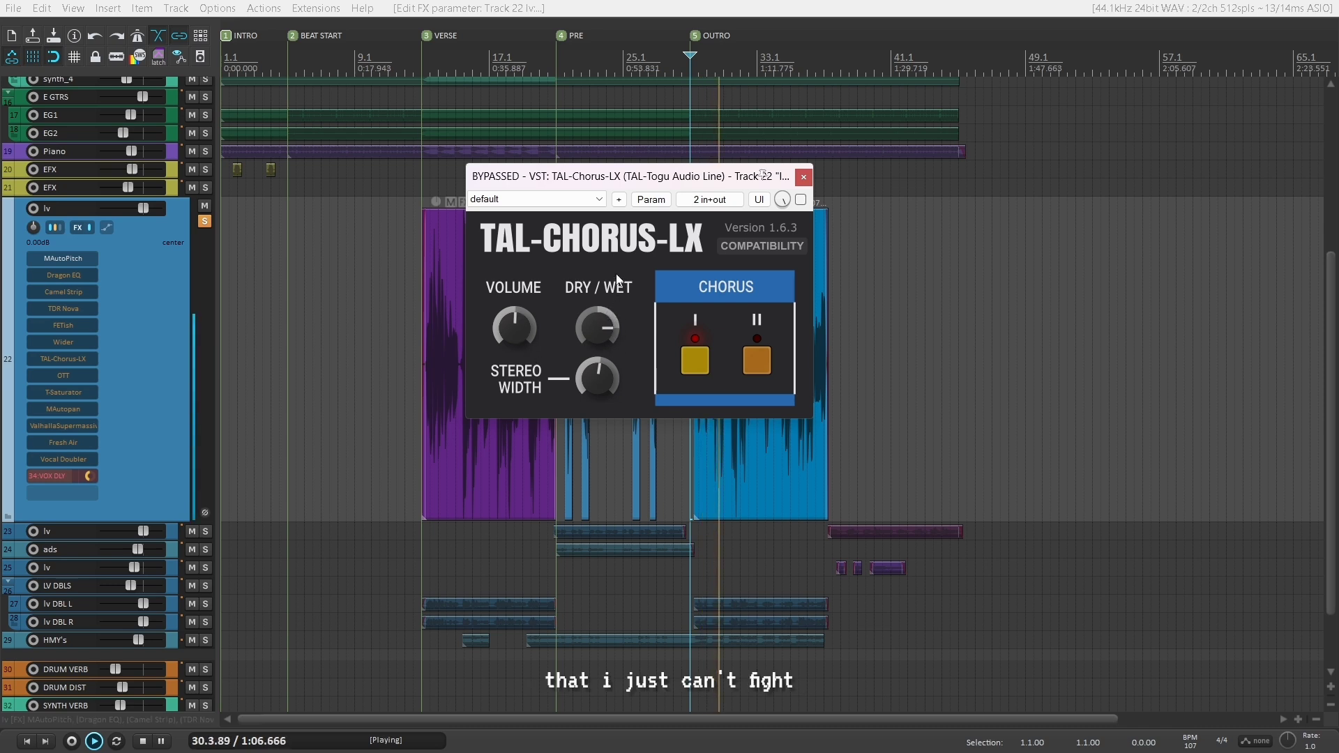
drag(616, 371, 627, 335)
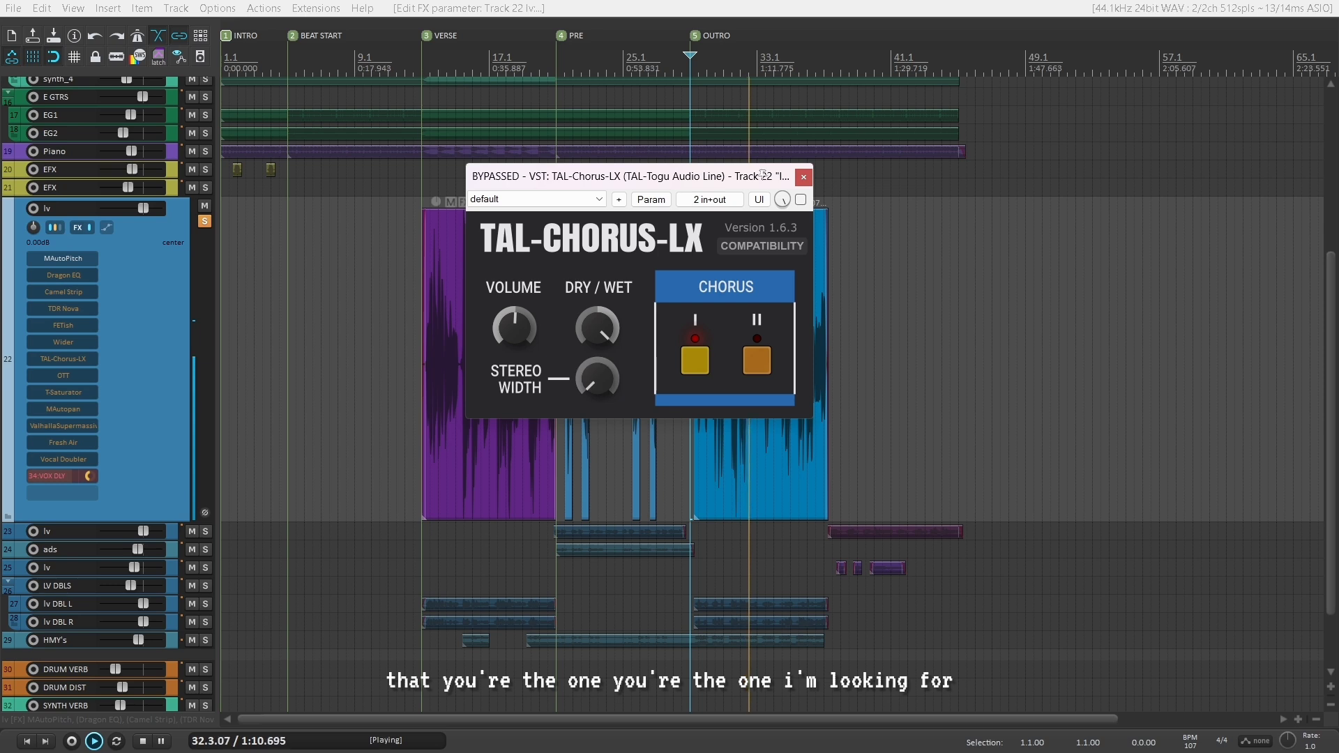
key(space)
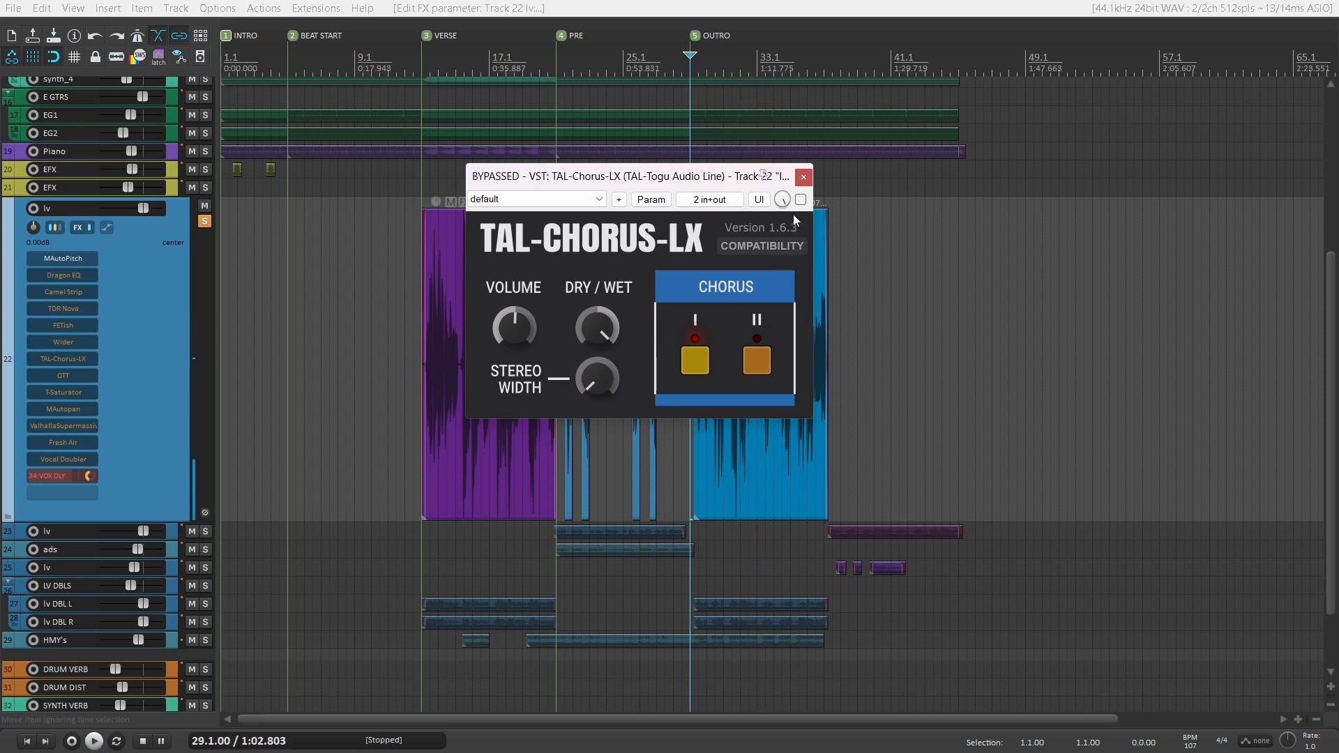
Enable TAL-Chorus-LX and, while the vocal plays, raise its stereo width just past the middle and switch on chorus II.
click(801, 199)
key(space)
drag(583, 397, 586, 279)
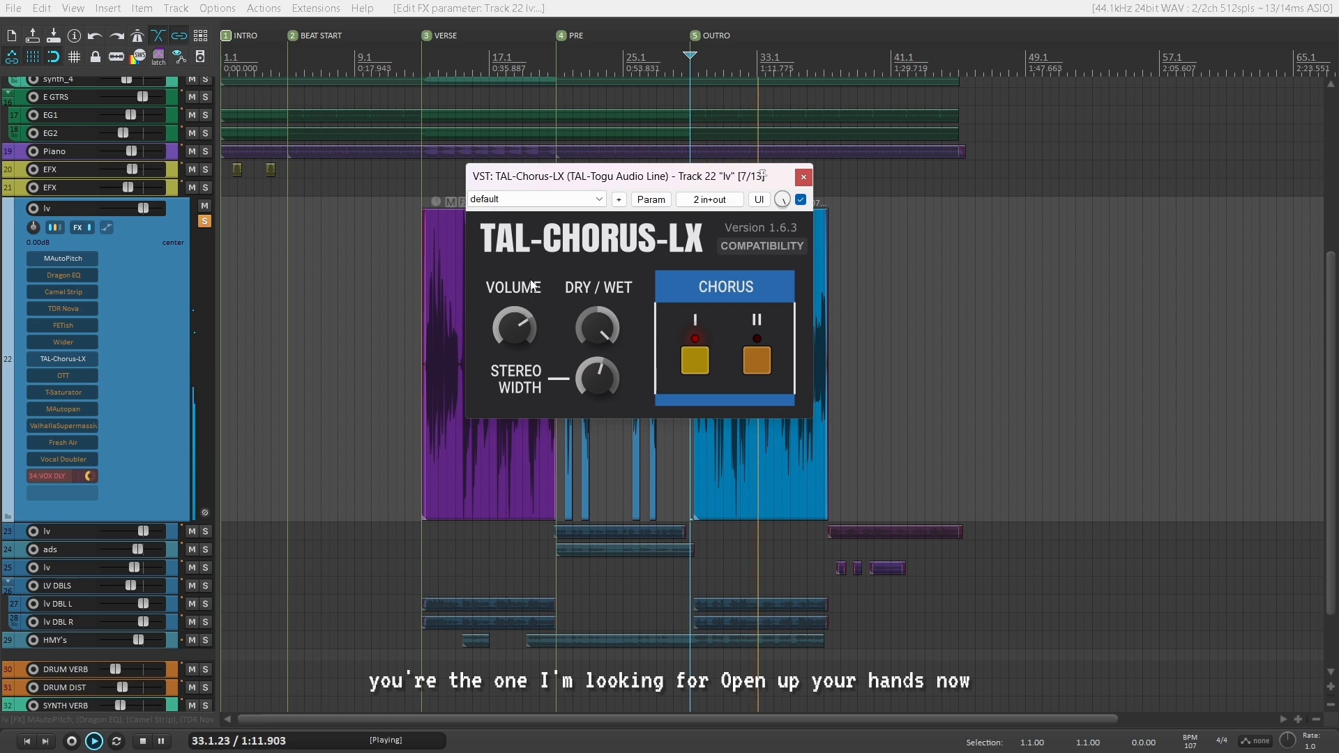
click(769, 363)
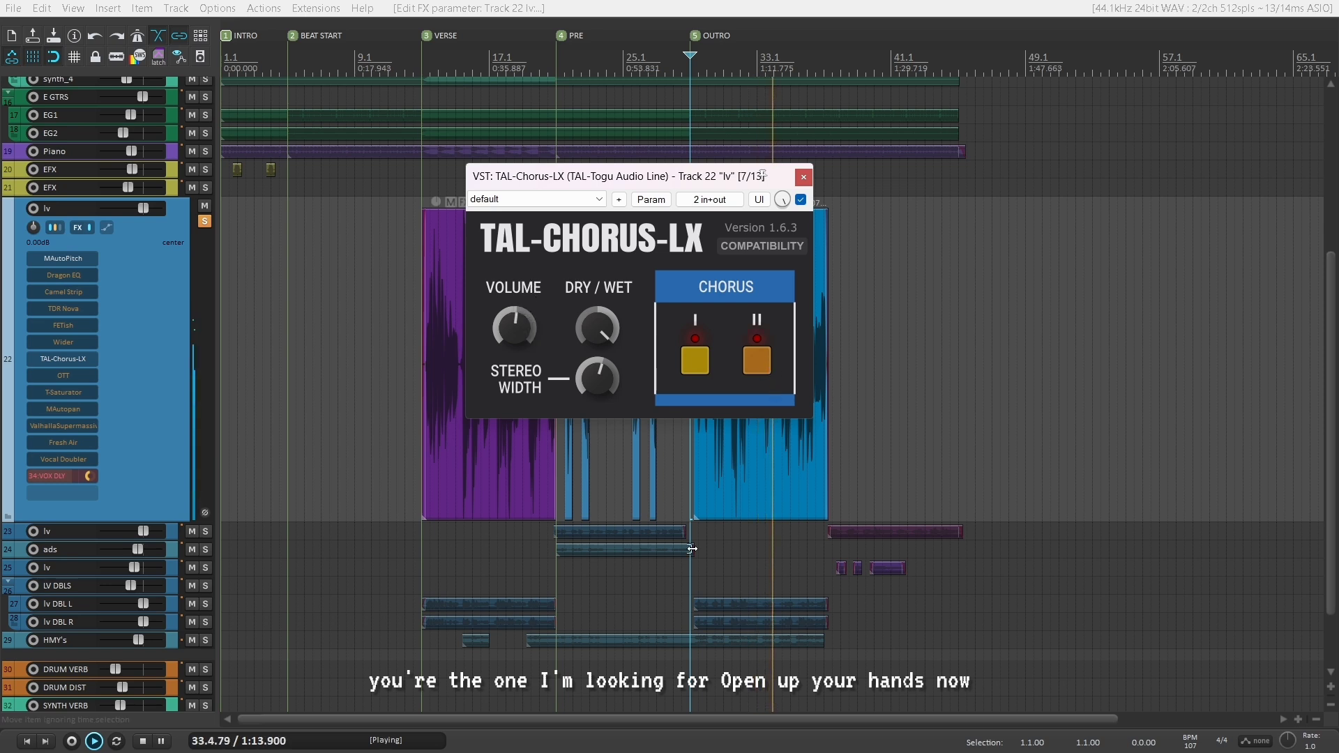
mouse_move(599, 400)
mouse_down()
mouse_move(610, 343)
mouse_move(608, 404)
mouse_up()
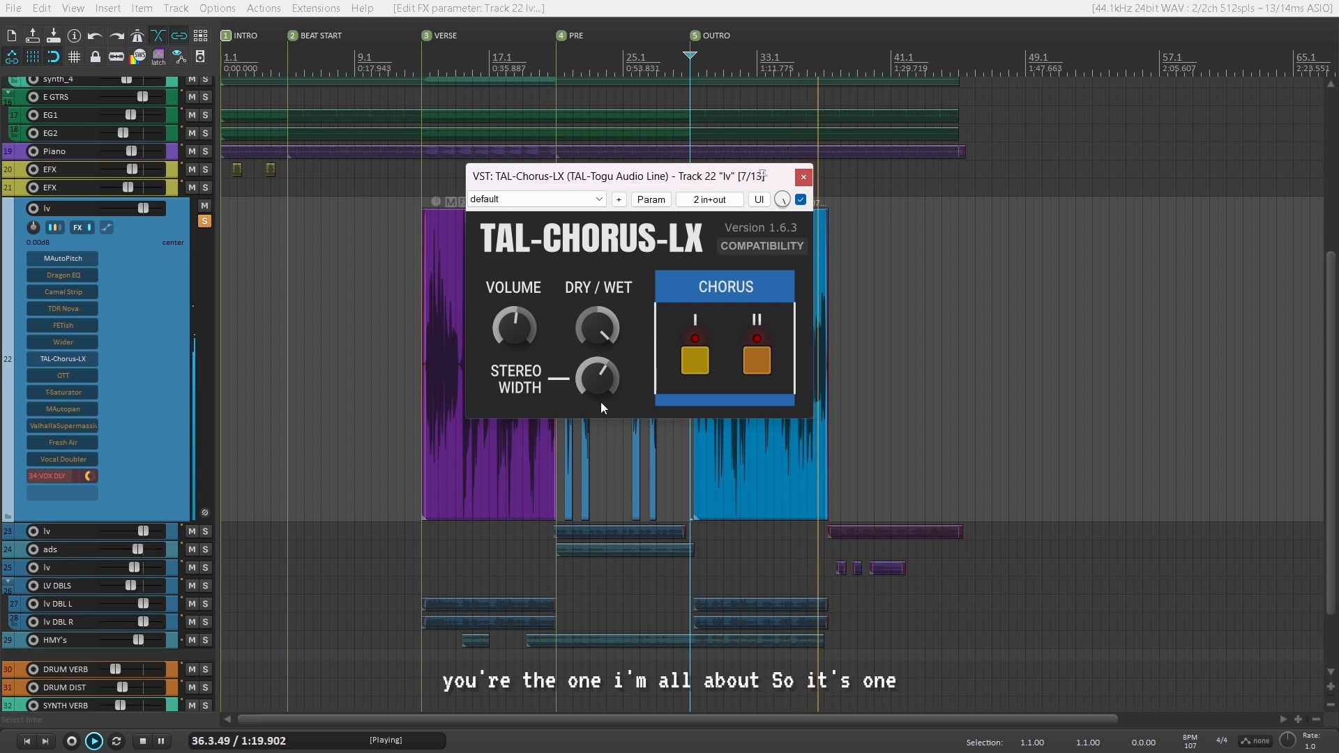
key(space)
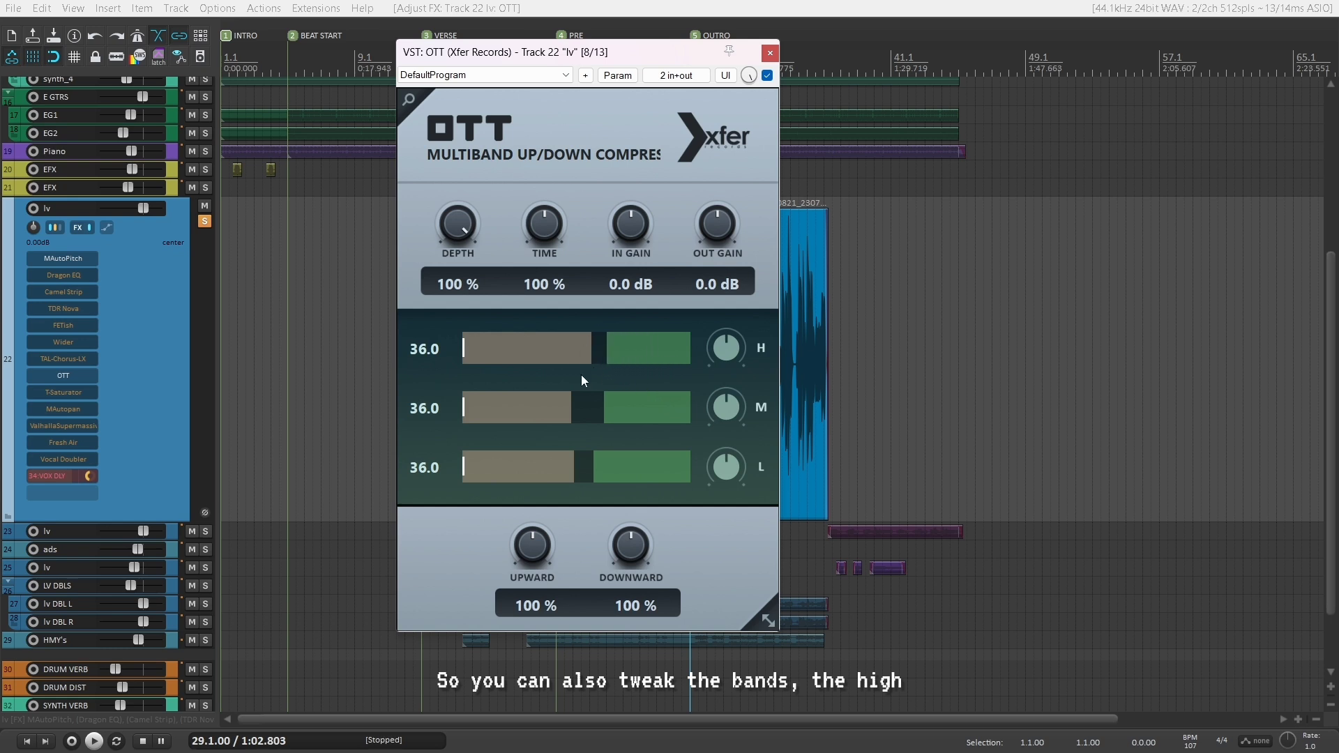
Raise the mid and low band thresholds in OTT, and set upward to 73% and downward to 110%.
drag(604, 425, 592, 408)
drag(573, 482, 622, 470)
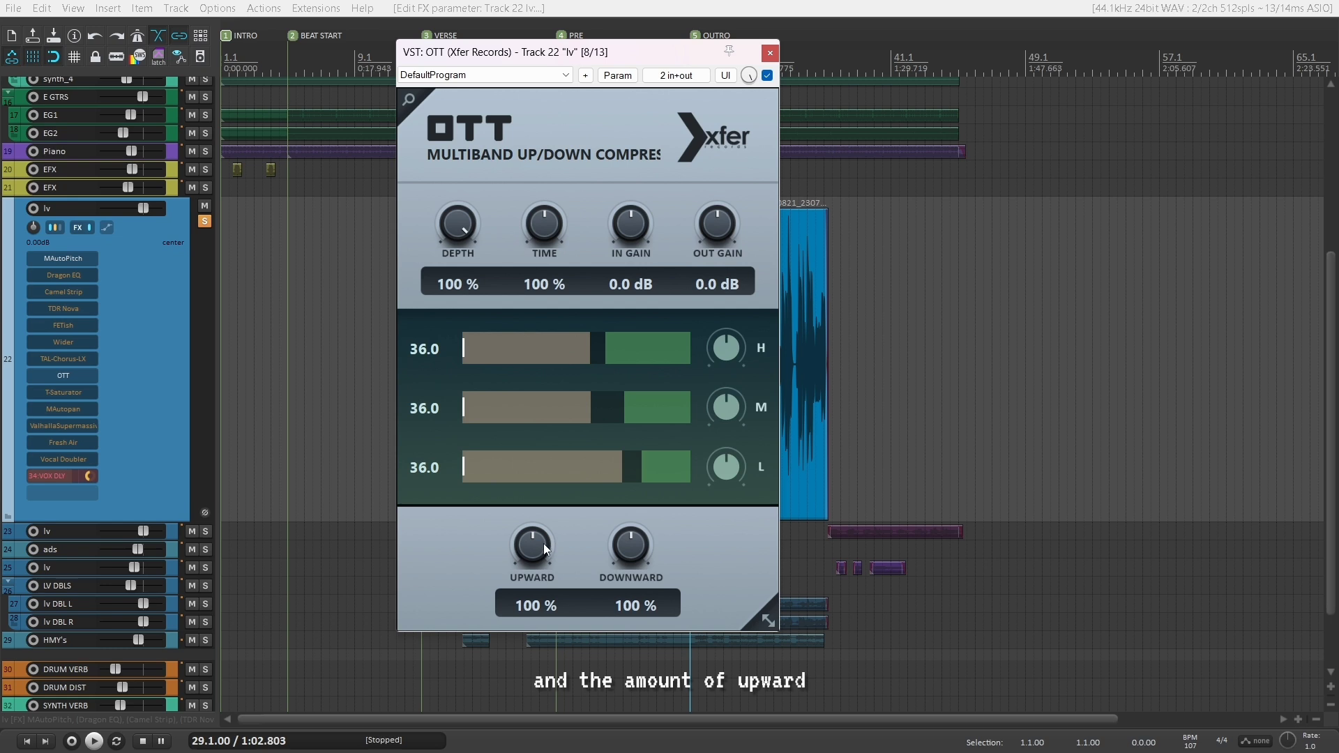
drag(542, 543, 624, 527)
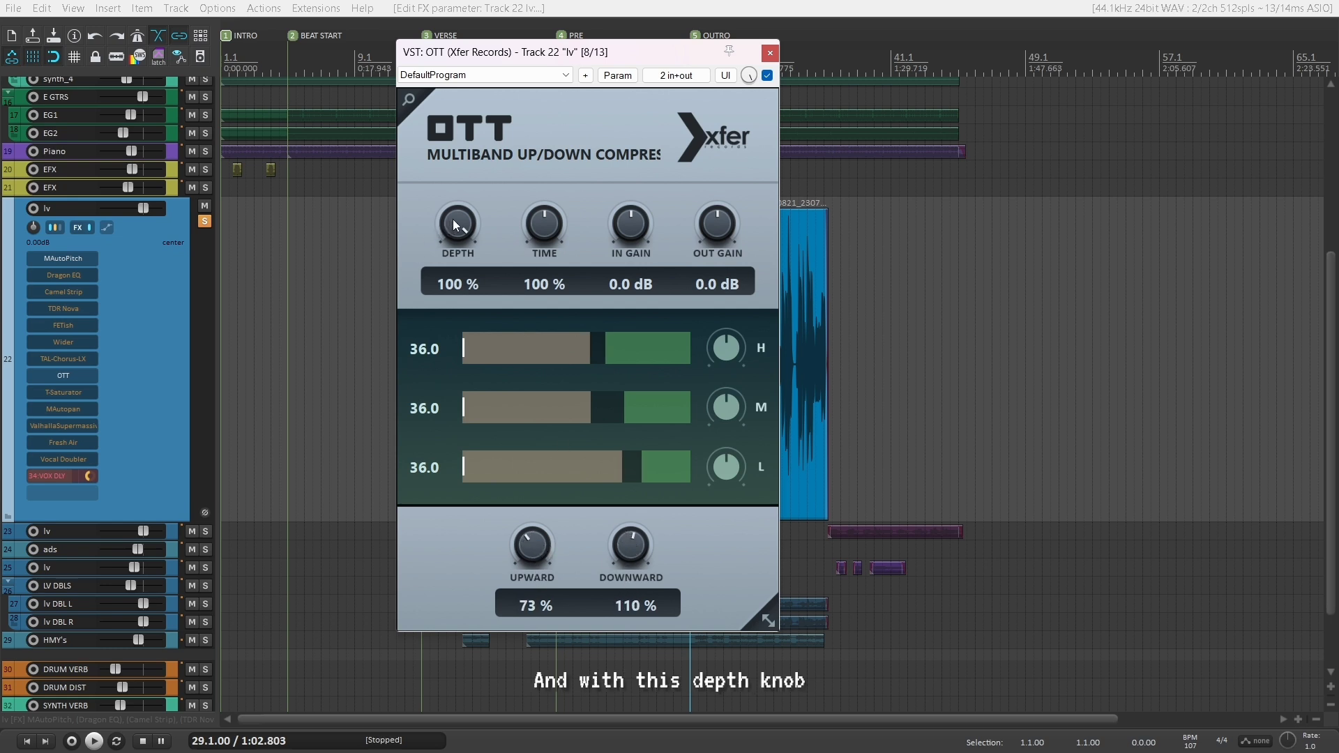
Reduce OTT's depth to 17% and raise its upward compression to 103%.
drag(454, 224, 446, 322)
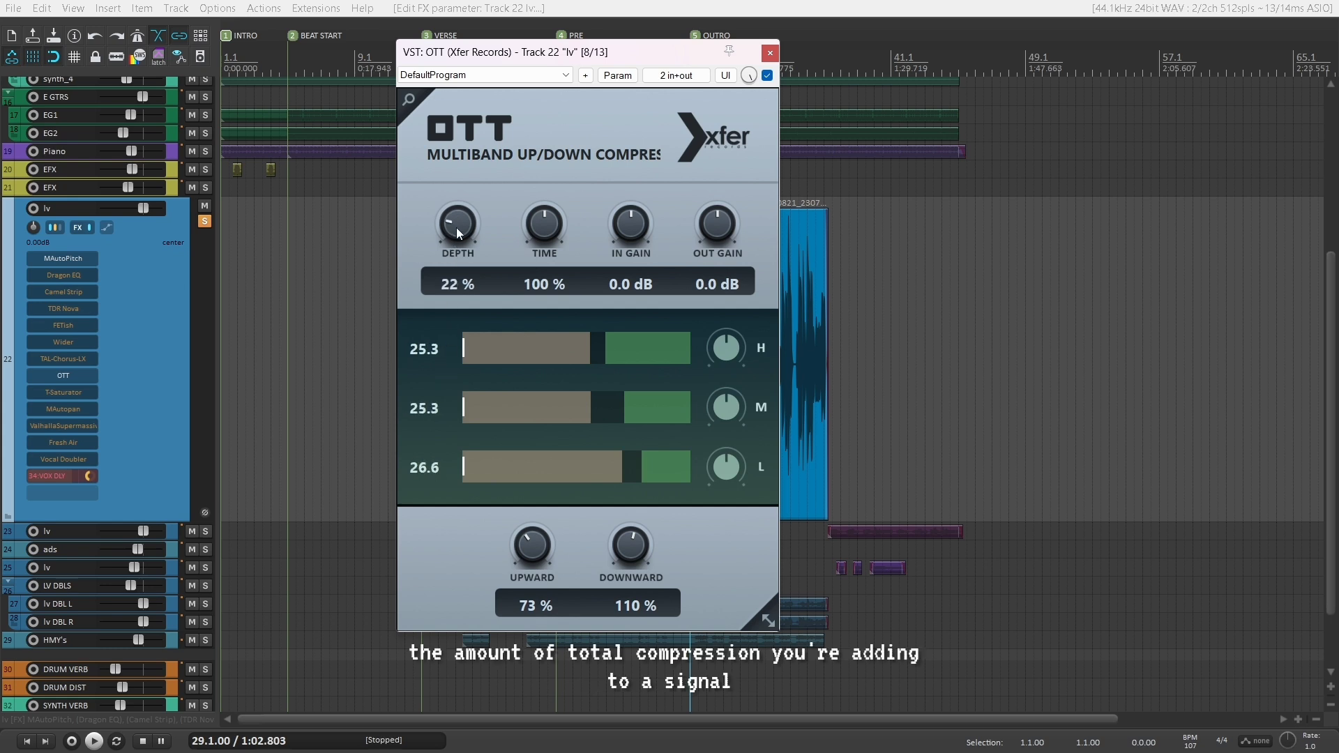
mouse_move(461, 227)
mouse_down()
mouse_move(463, 168)
mouse_move(479, 240)
mouse_up()
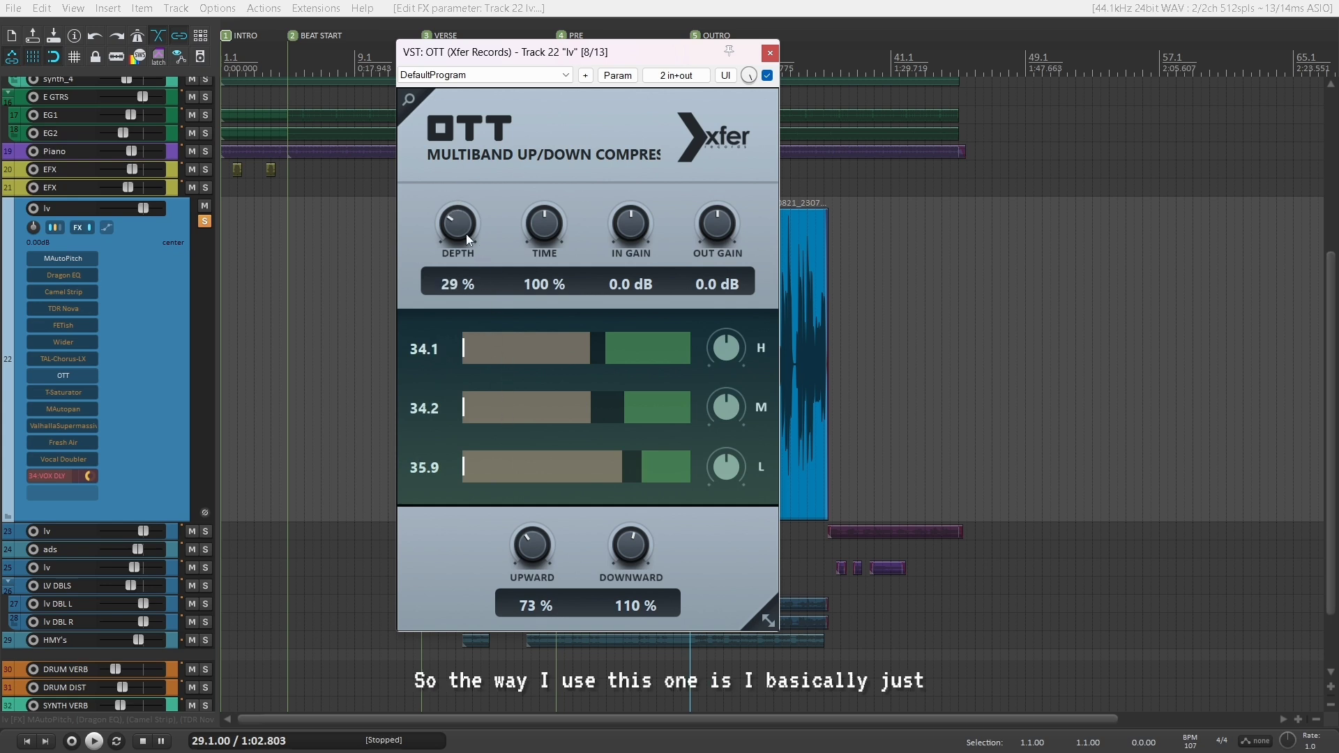
mouse_move(466, 231)
mouse_down()
mouse_move(467, 213)
mouse_move(466, 248)
mouse_up()
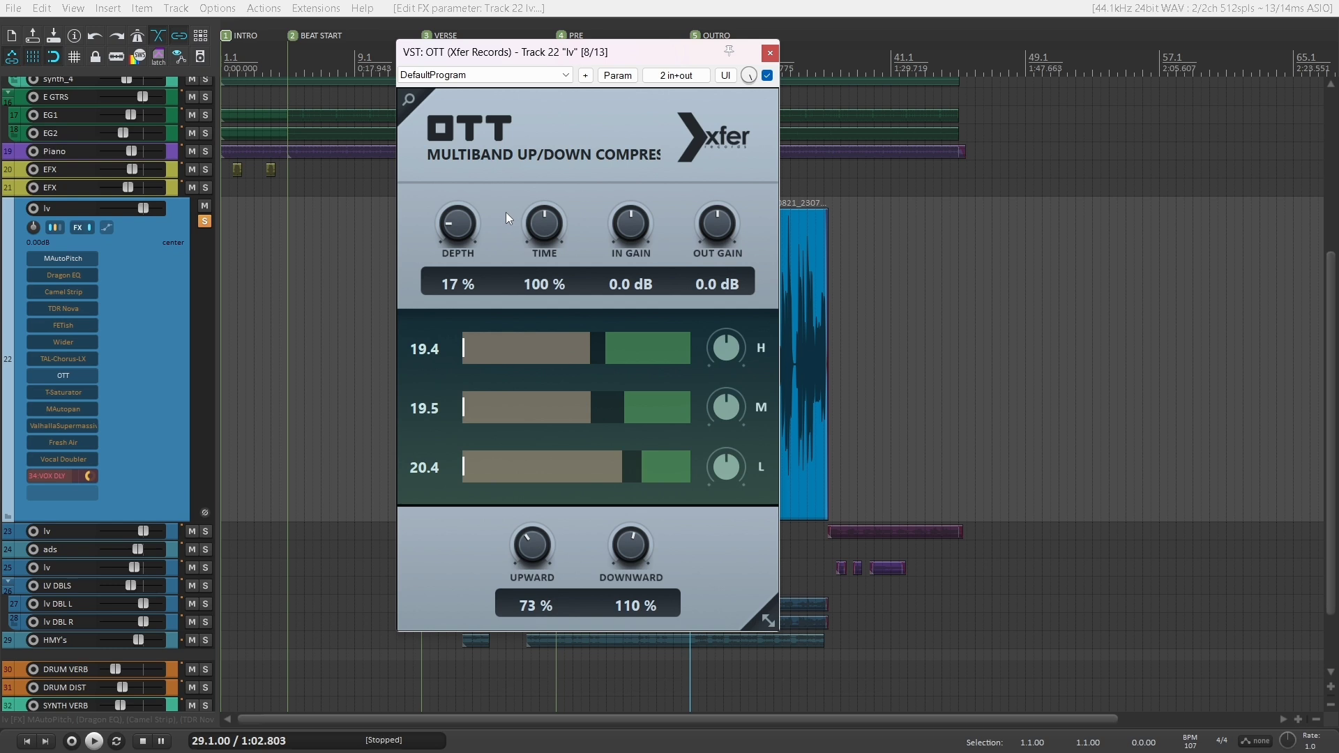
drag(537, 547, 539, 528)
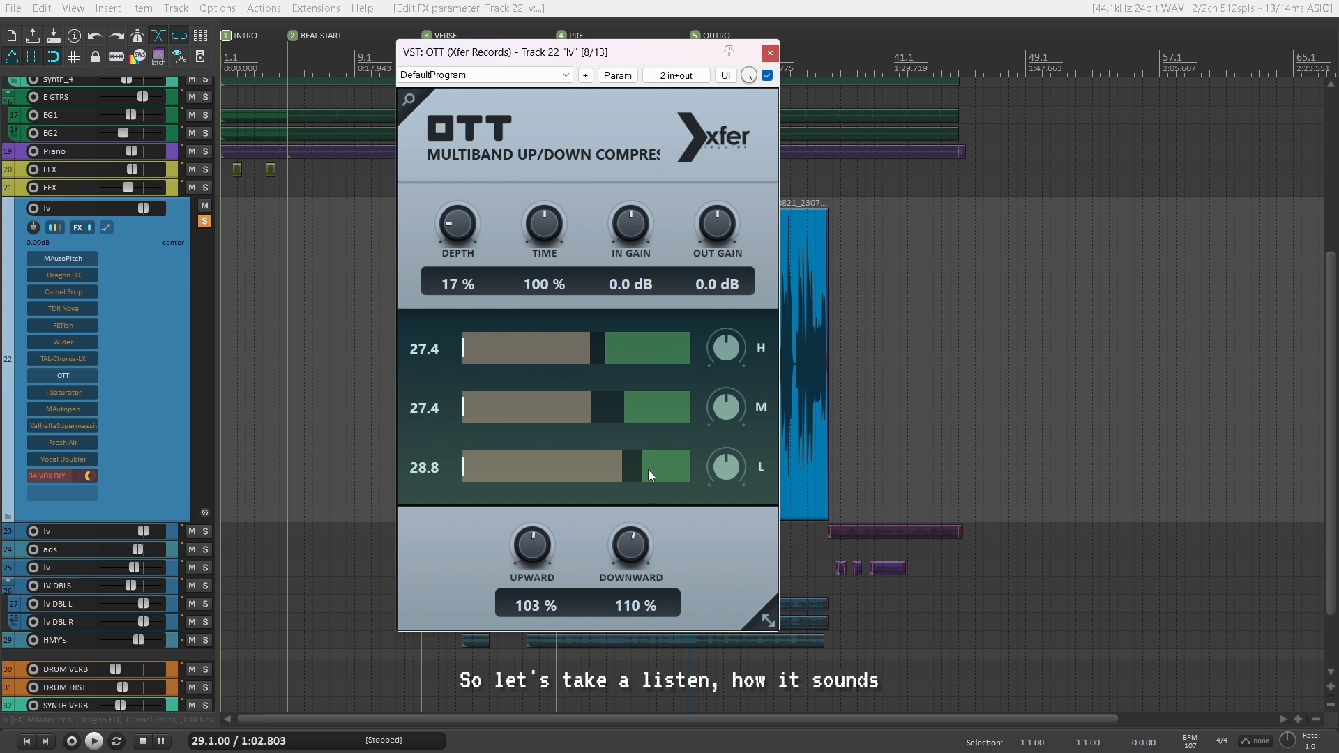
Play the vocal through OTT, raise the depth to 89% and lower the upward and downward amounts.
key(space)
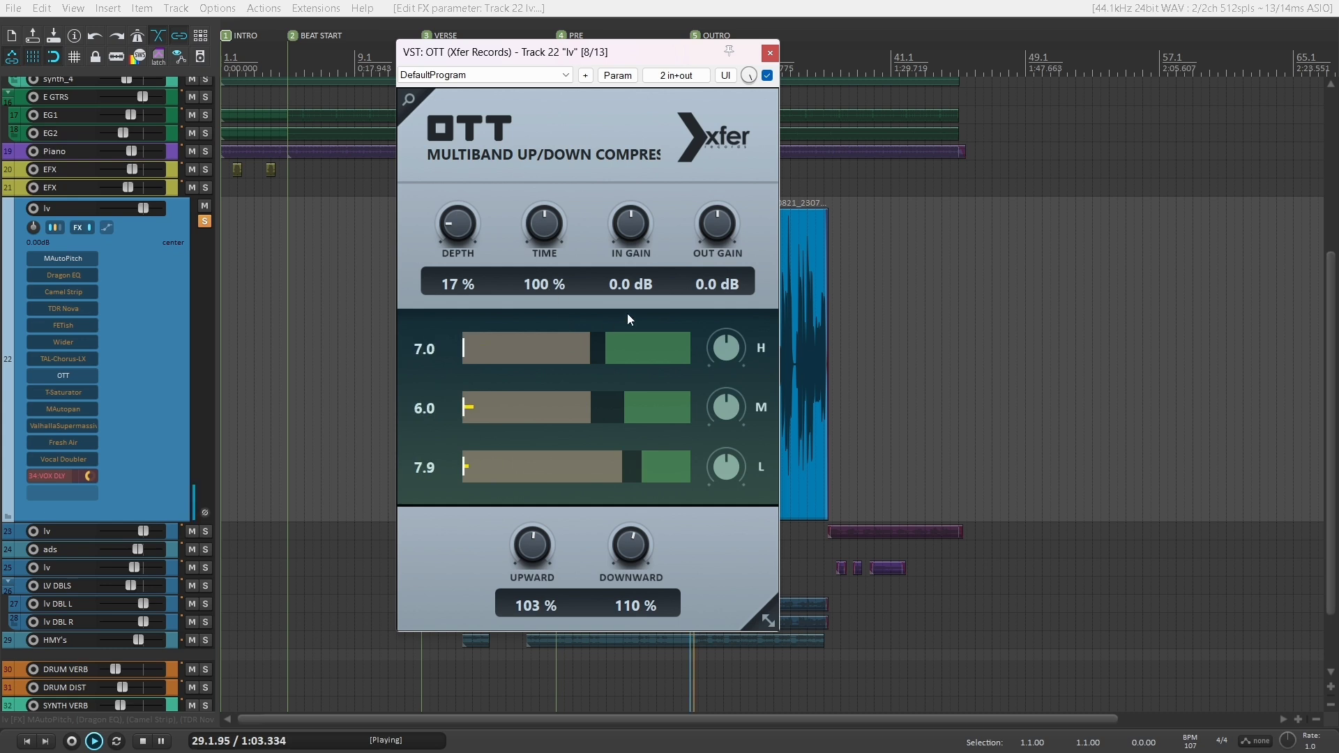
drag(463, 256, 475, 159)
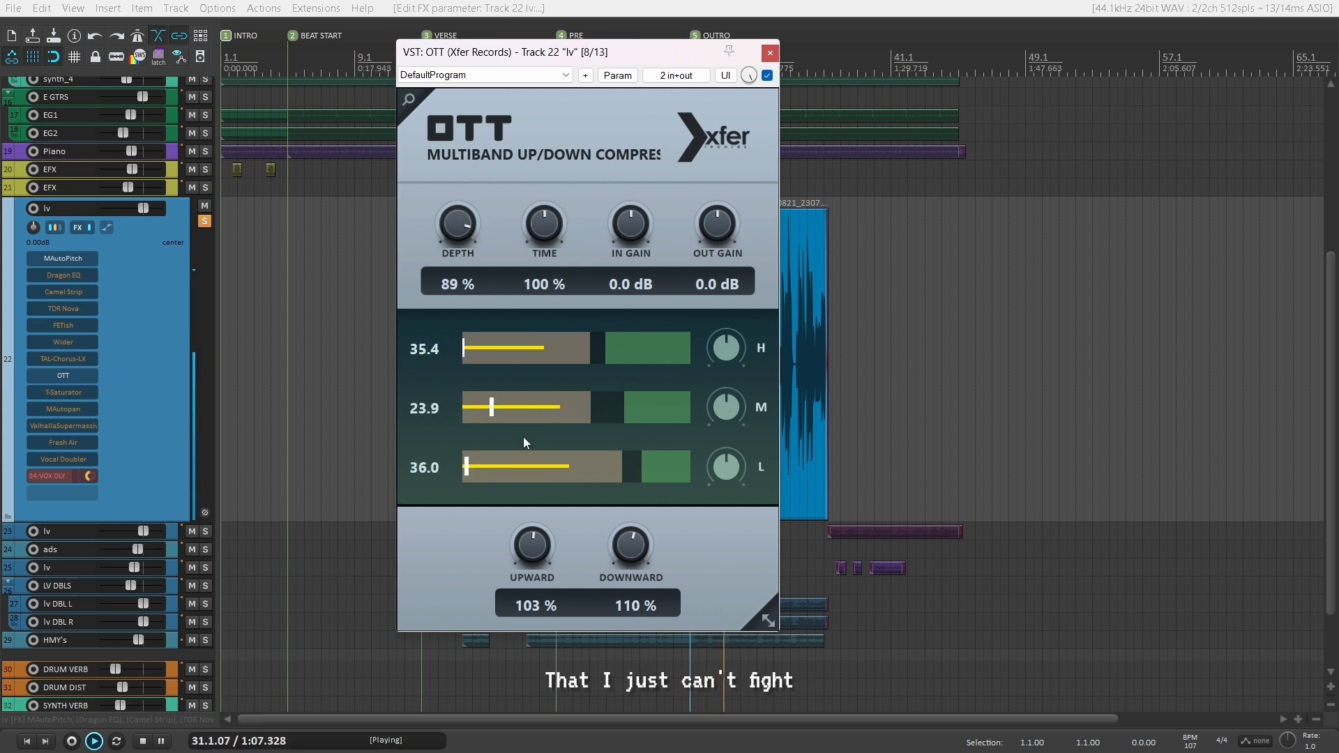
drag(548, 554, 576, 626)
drag(636, 534, 630, 585)
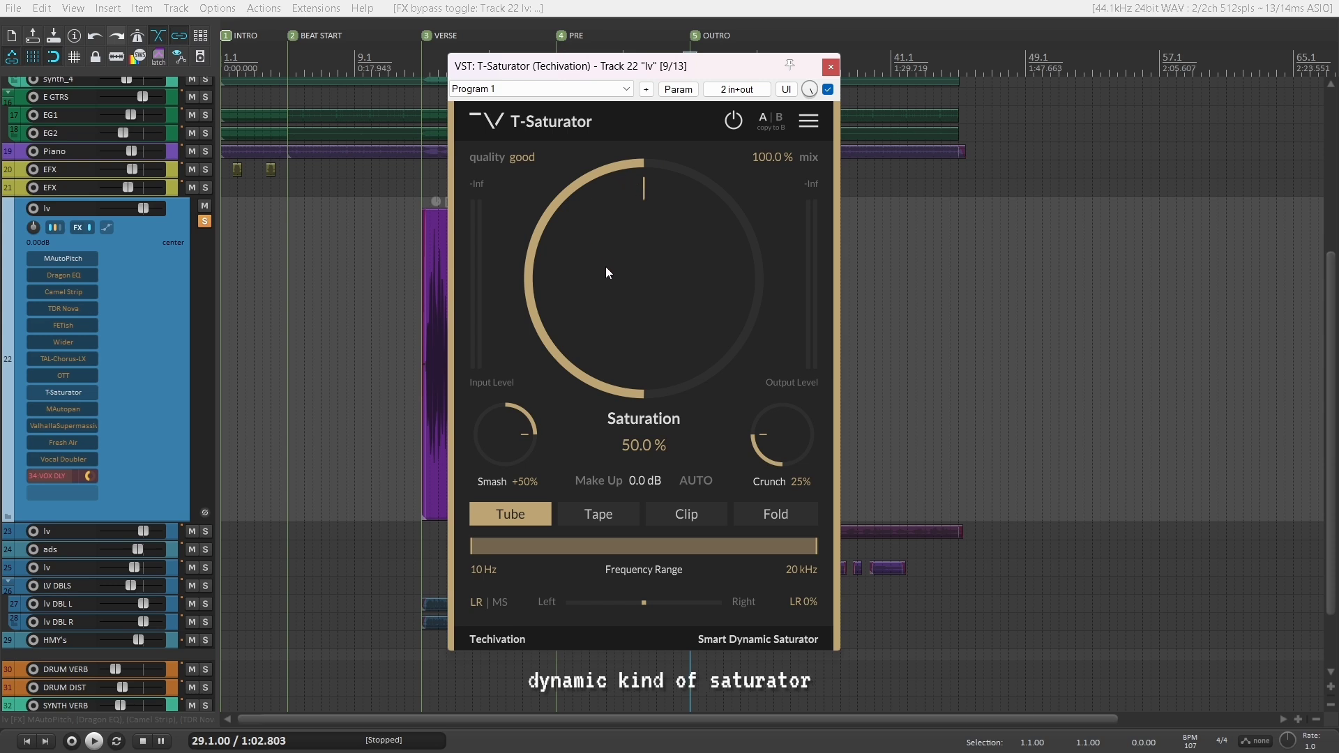
Set T-Saturator's saturation to 39.1%, smash to +38% and crunch to 22%.
drag(646, 217, 604, 231)
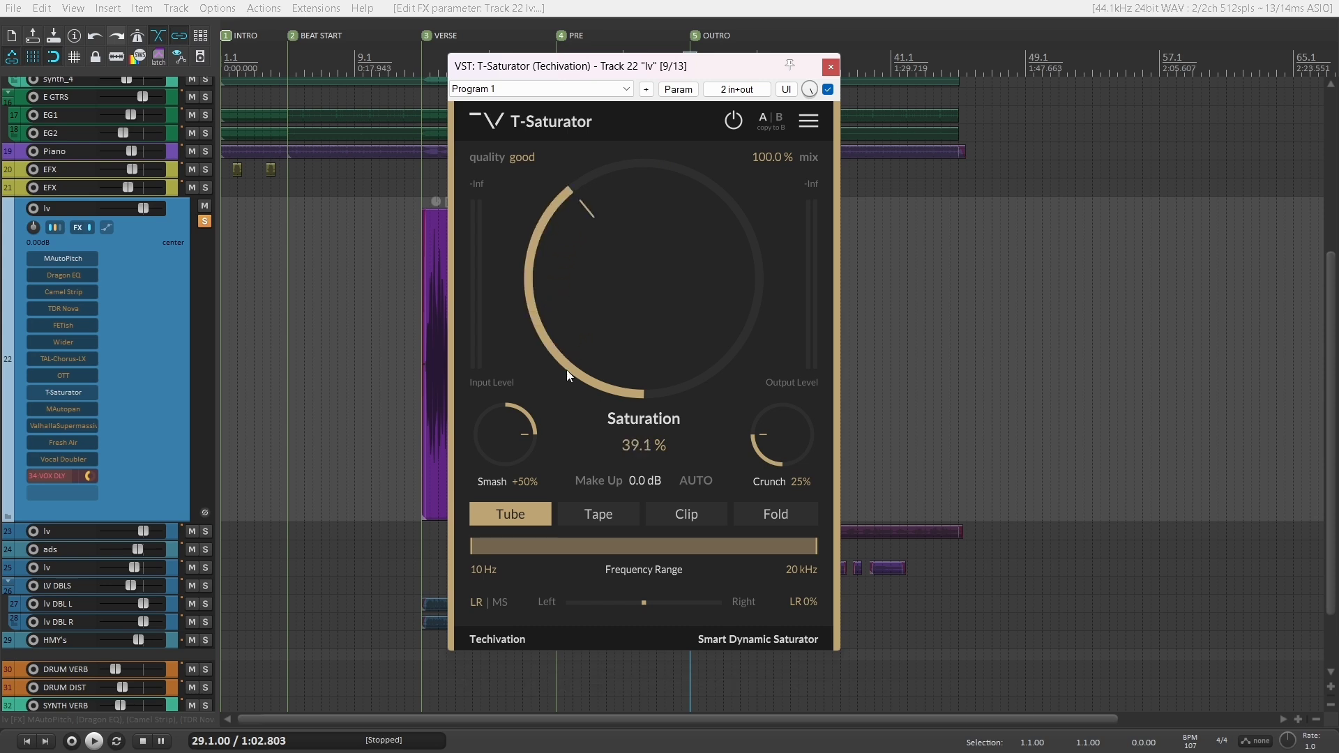
mouse_move(508, 414)
mouse_down()
mouse_move(508, 447)
mouse_move(511, 431)
mouse_up()
drag(755, 471, 762, 463)
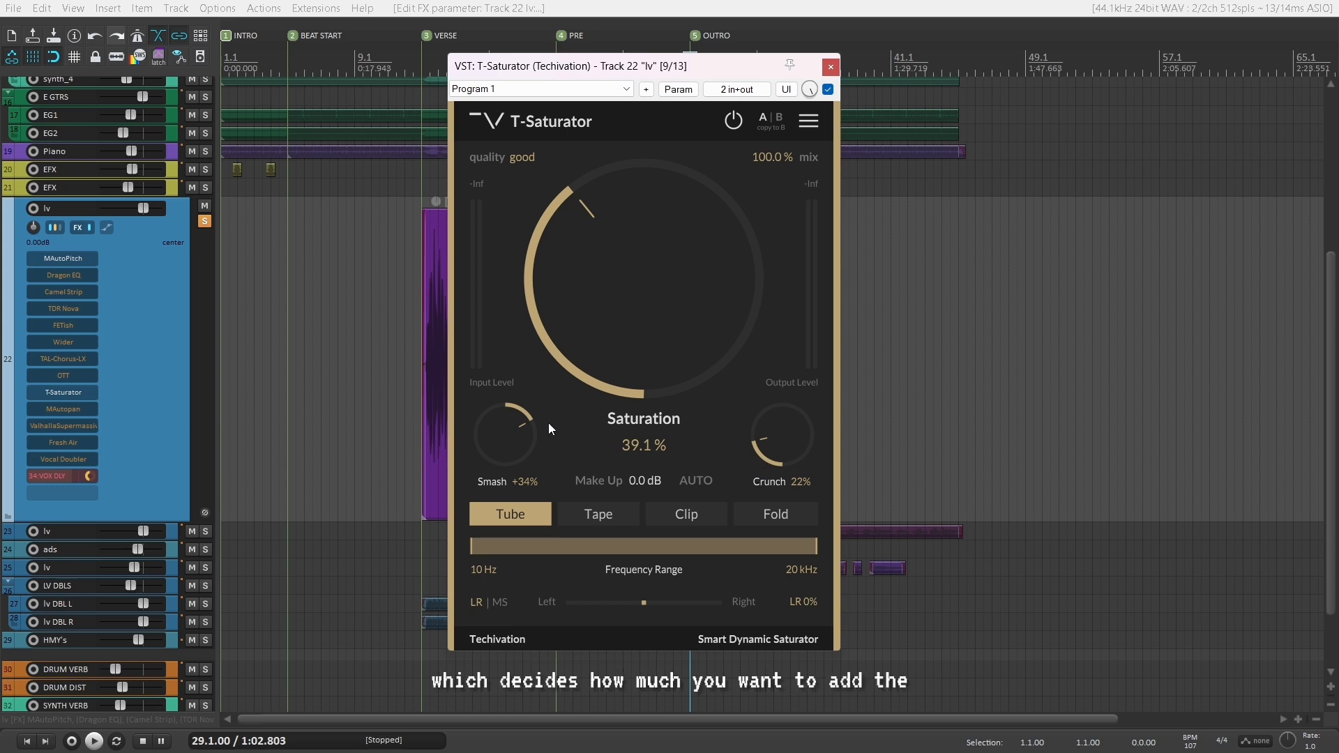
drag(519, 439, 617, 433)
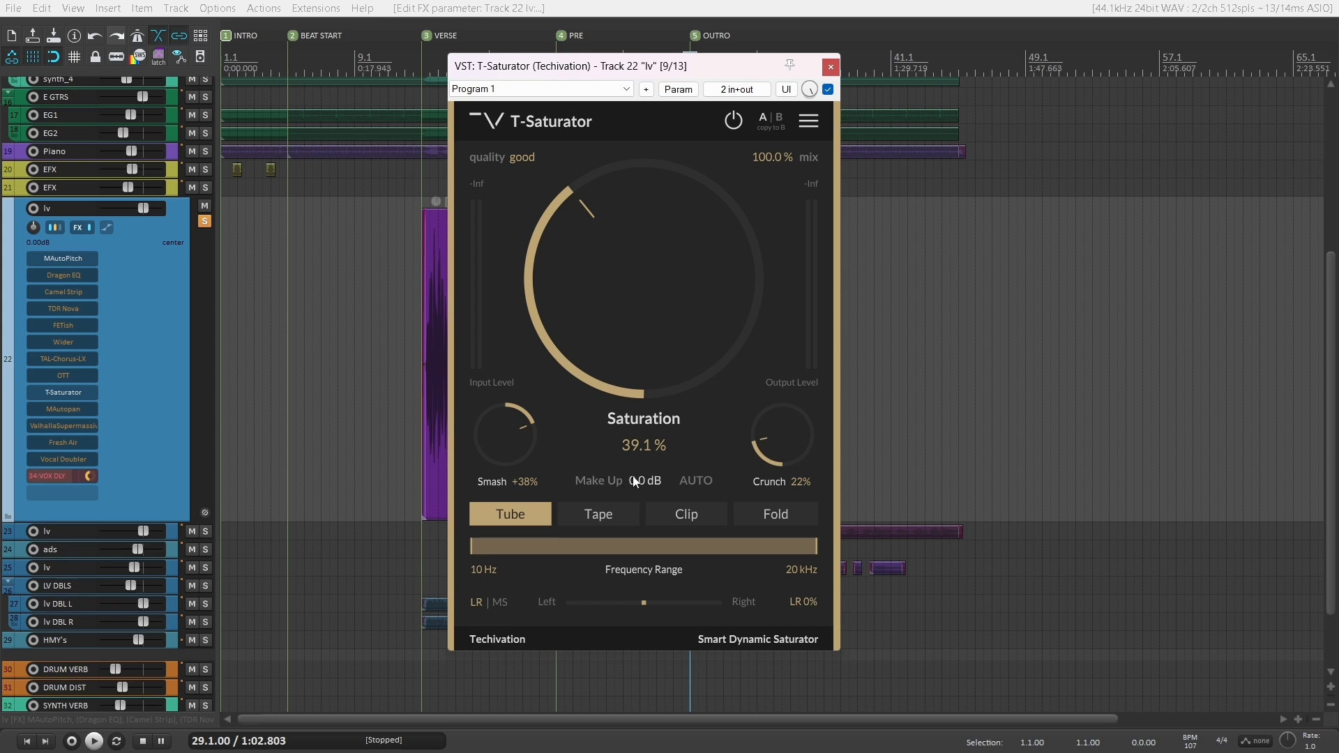
Set T-Saturator's make-up gain to -12.0 dB and narrow its frequency range to 723 Hz–6.8 kHz.
drag(637, 467, 668, 477)
click(686, 480)
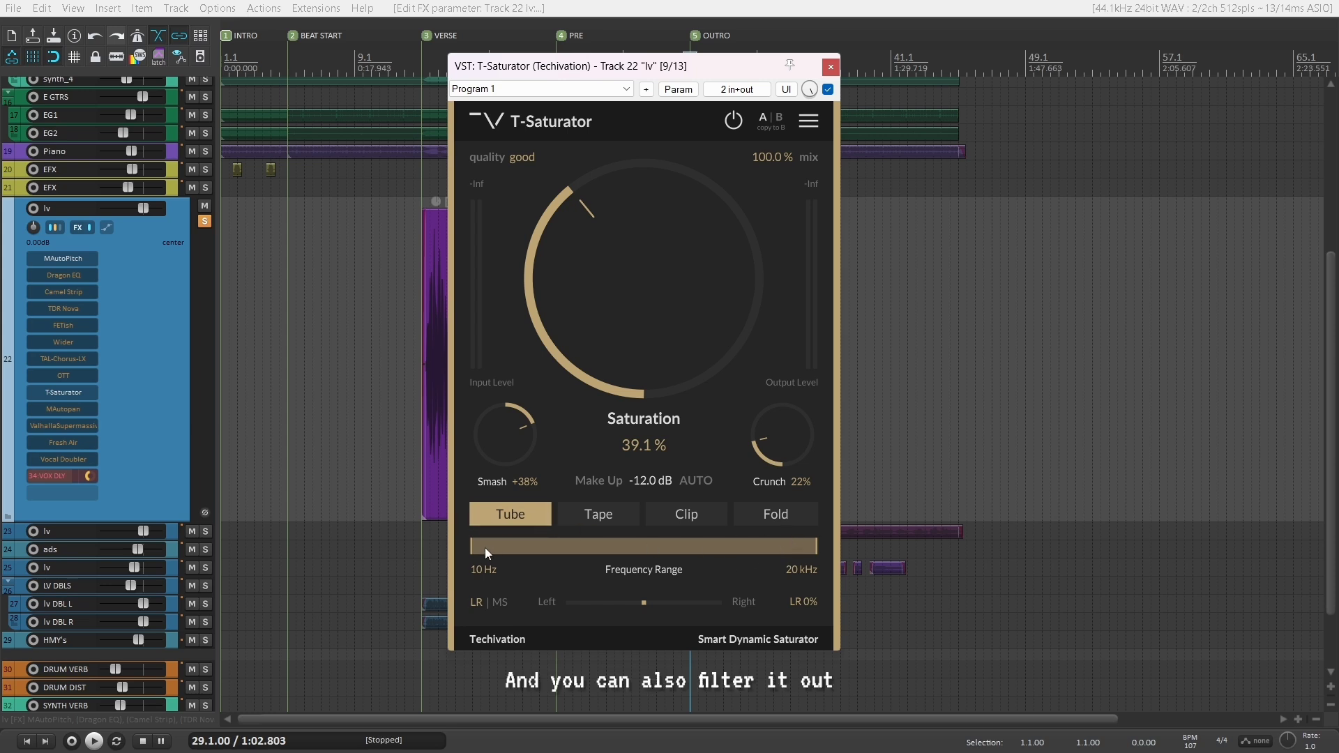
drag(484, 547, 618, 557)
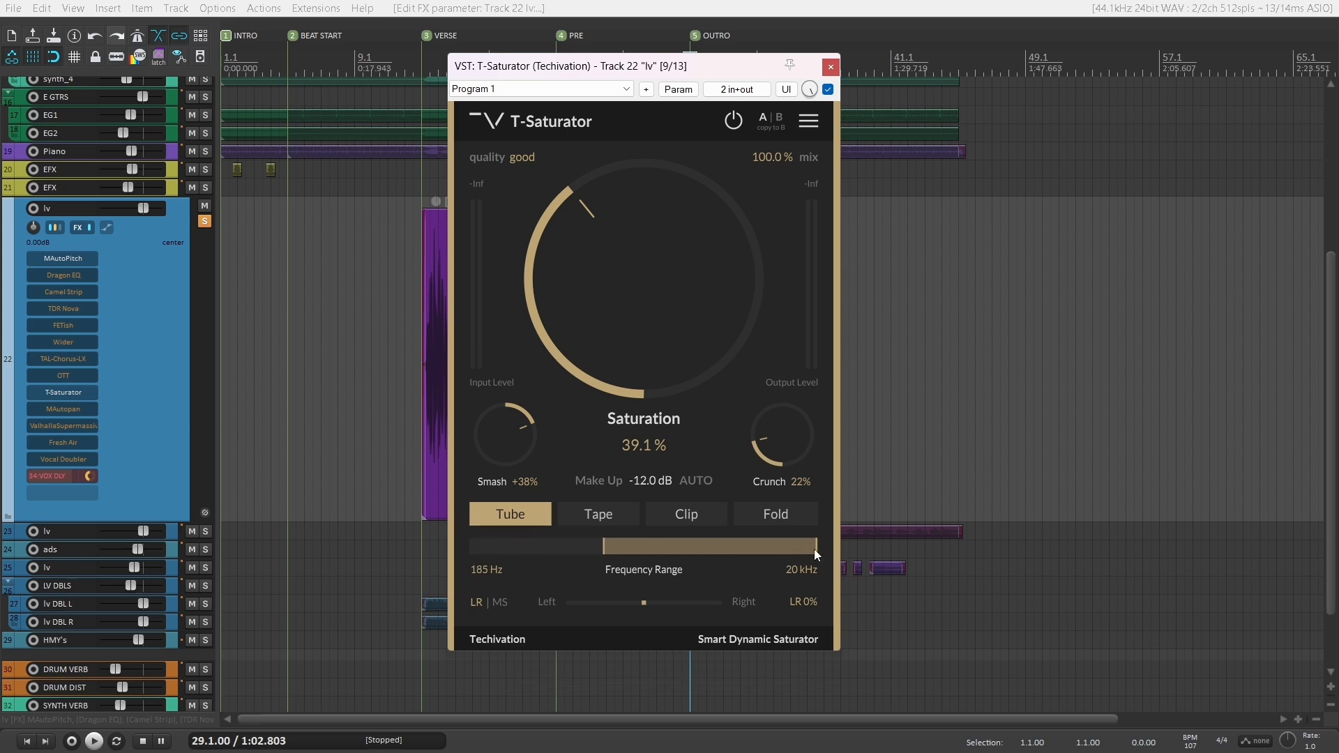
drag(815, 548, 773, 546)
mouse_move(626, 545)
mouse_down()
mouse_move(694, 545)
mouse_move(647, 546)
mouse_up()
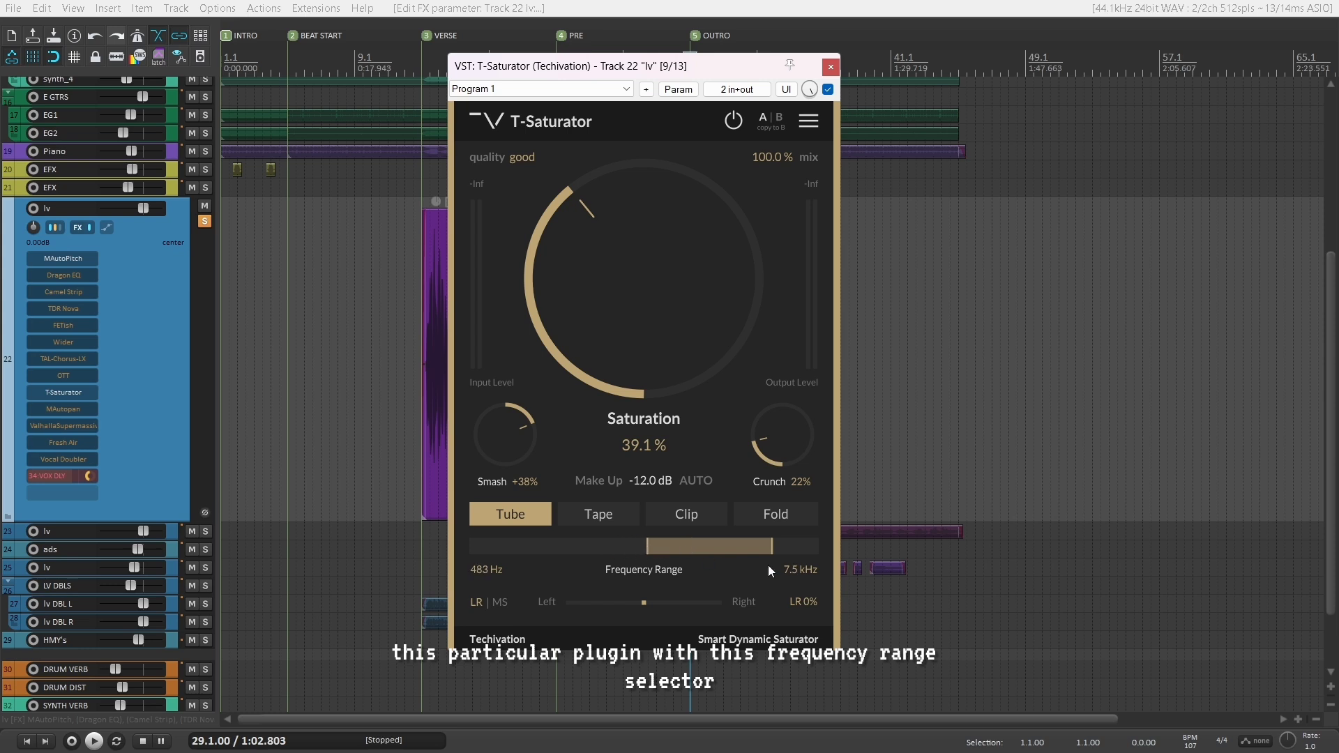
drag(772, 547, 713, 546)
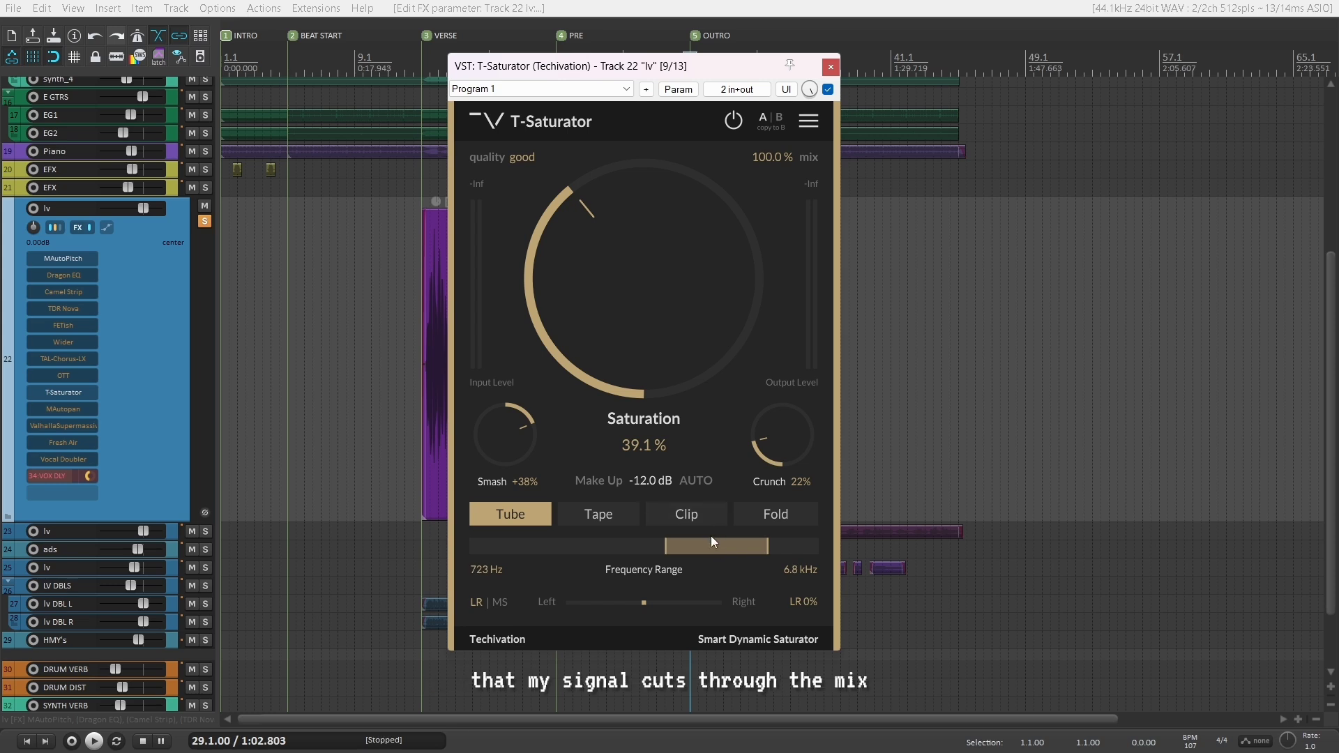
Check T-Saturator's quality options and reset the plugin to its default Program 1 settings.
click(526, 156)
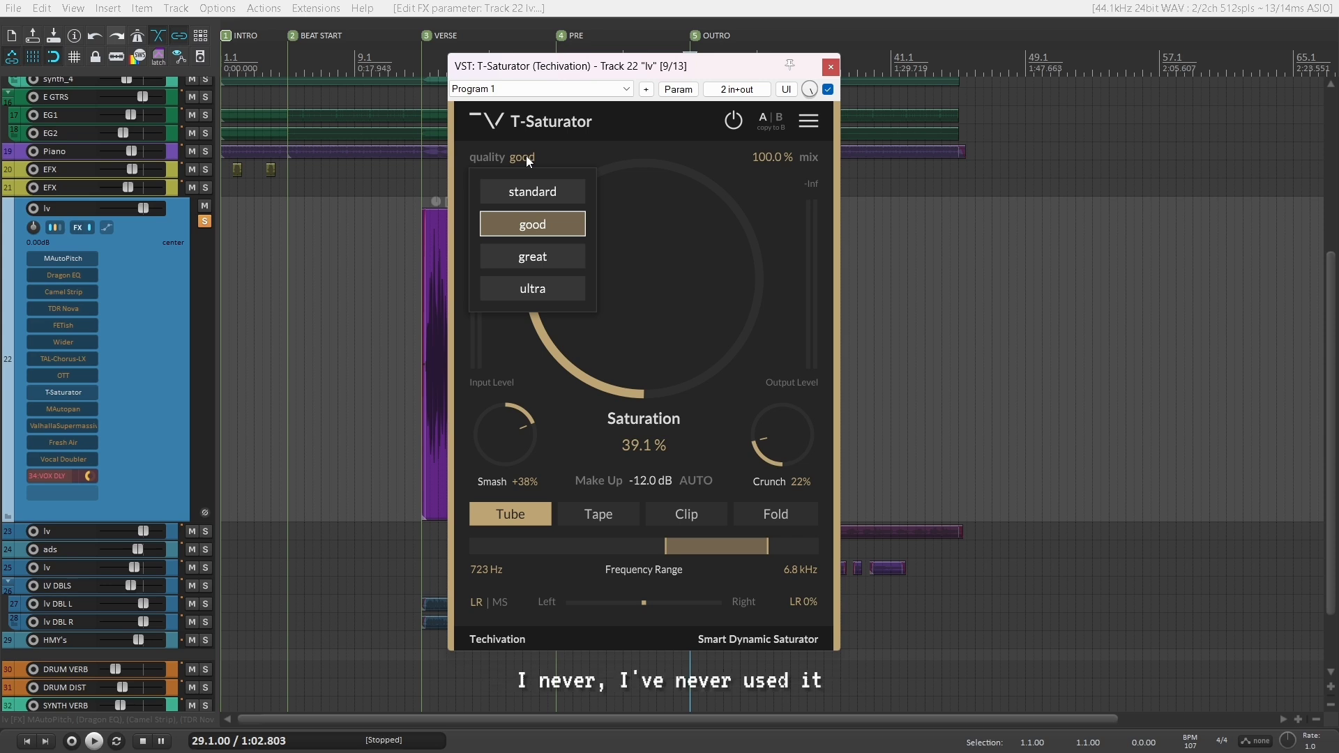
click(759, 207)
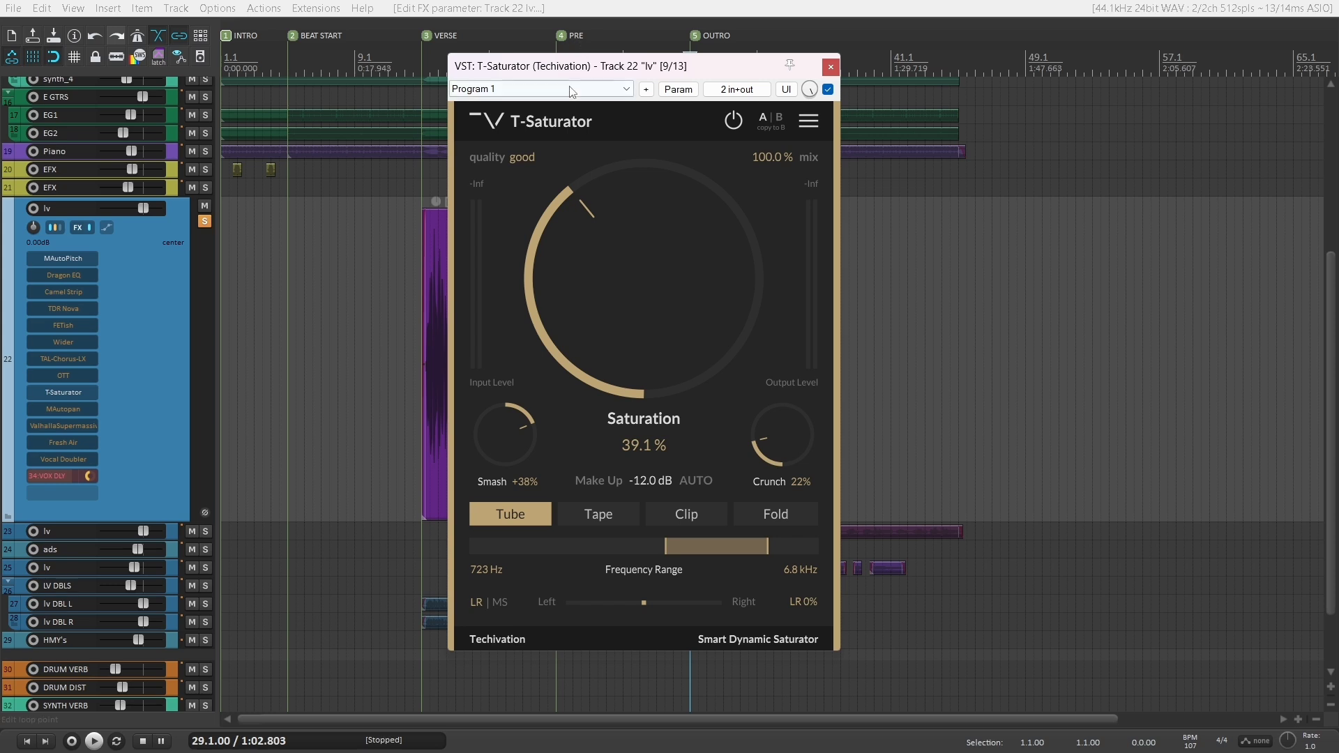
click(520, 89)
click(519, 105)
While the vocal plays, audition the Tape, Clip and Fold modes, return to Tube and set saturation to 32.1%.
key(space)
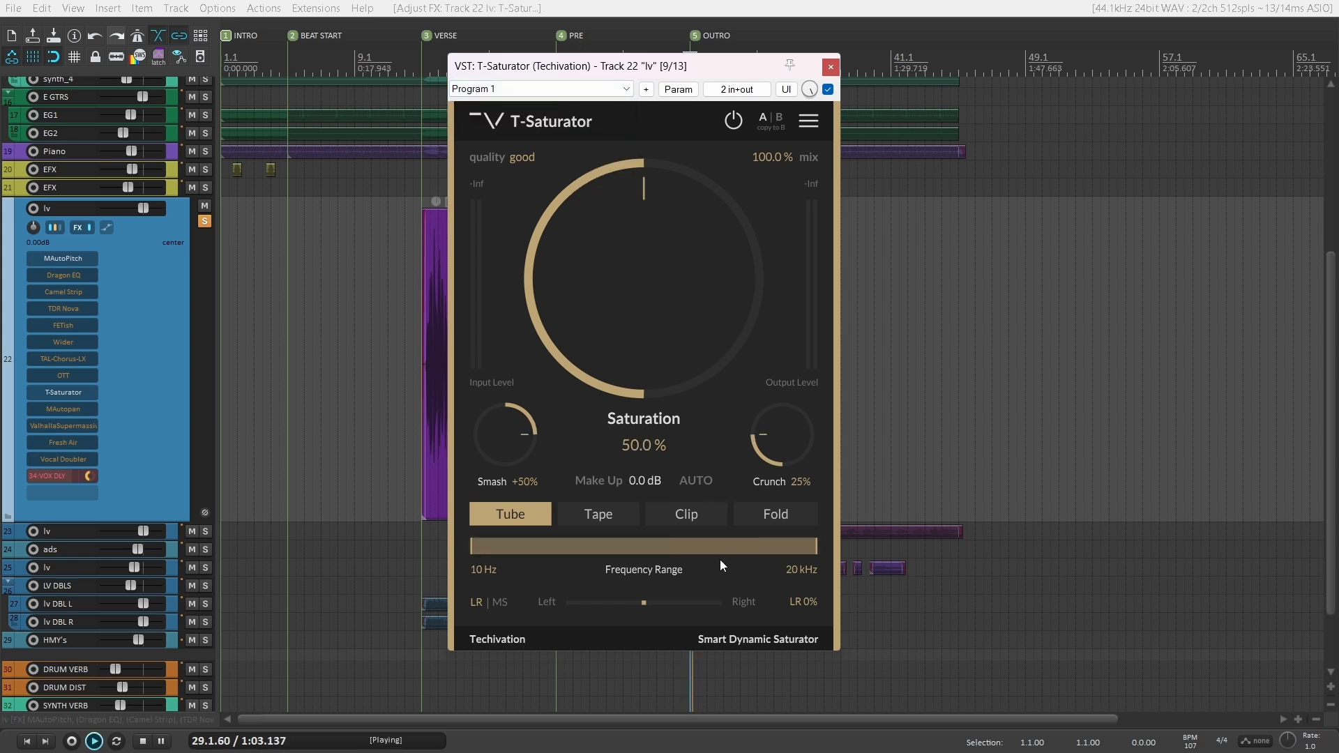
drag(656, 330, 692, 378)
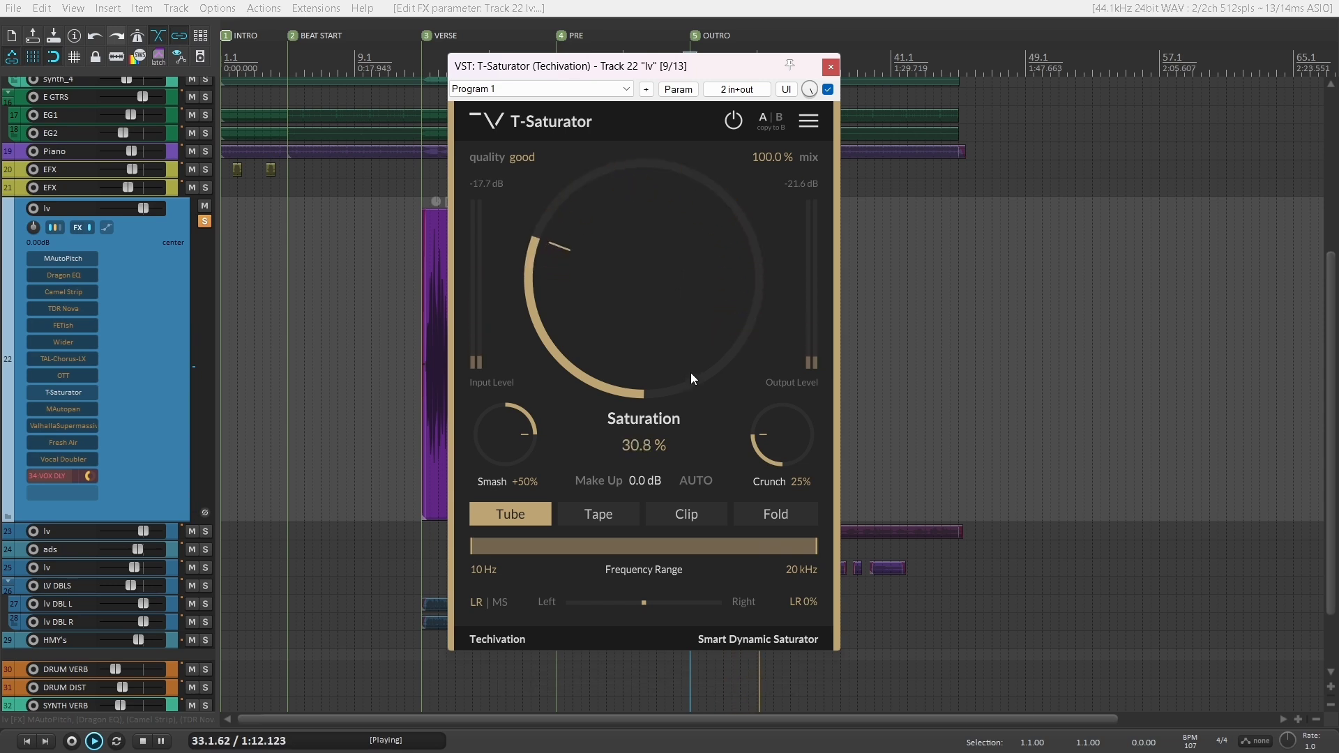
click(597, 514)
drag(632, 416, 649, 277)
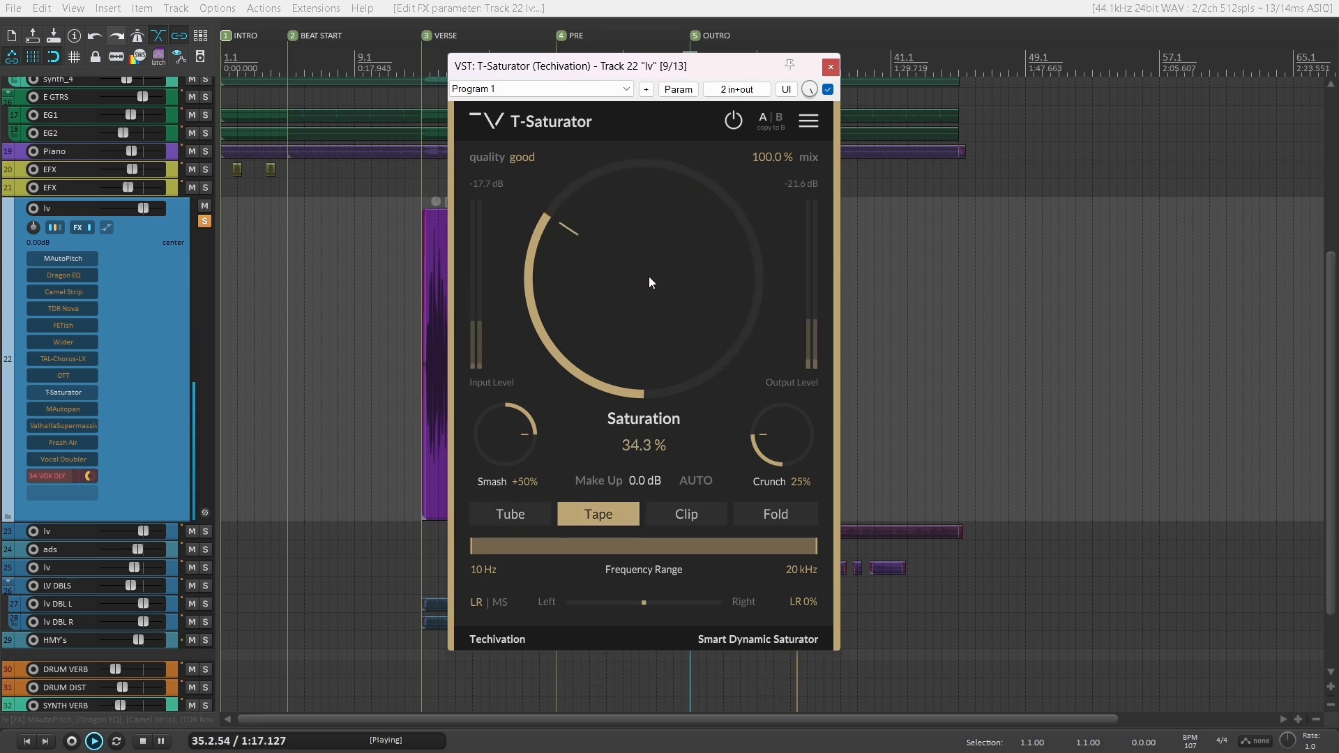
click(697, 523)
drag(579, 376, 627, 364)
click(747, 516)
click(512, 514)
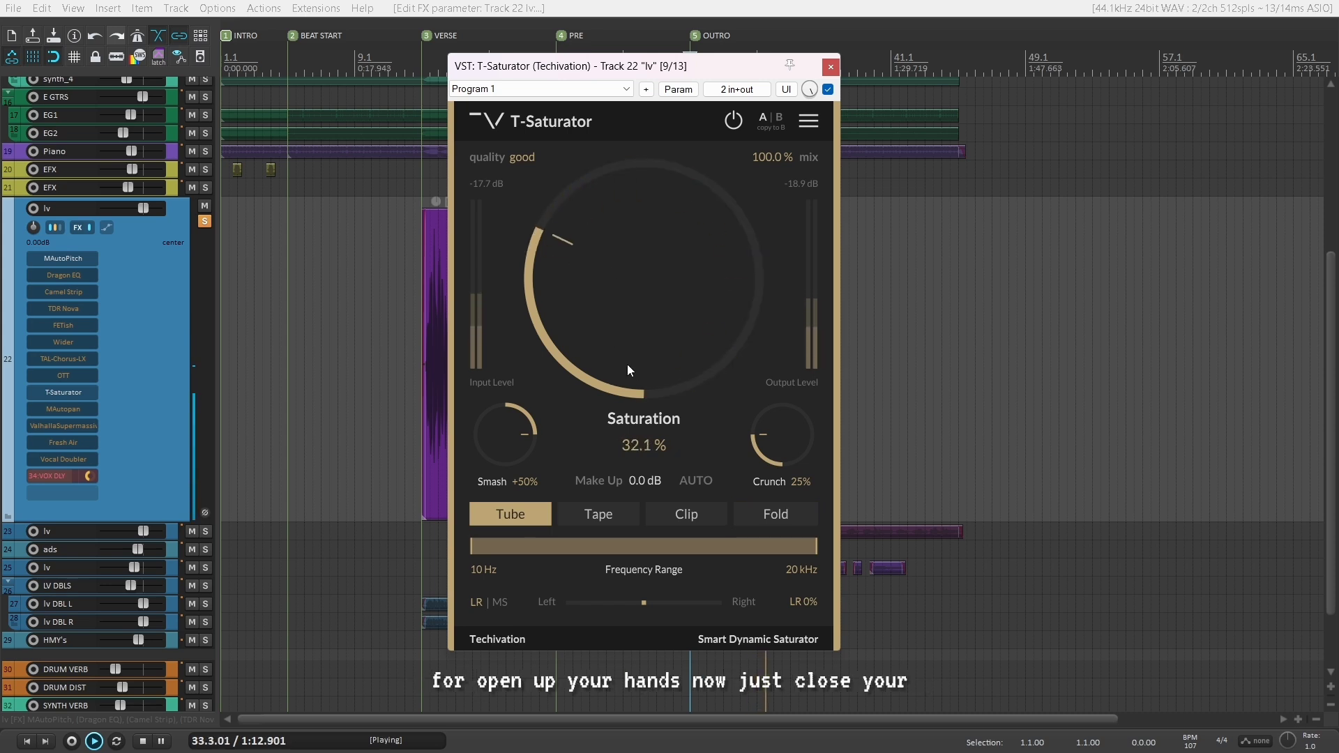
Raise the lower limit of T-Saturator's frequency range to 208 Hz and reduce its upper limit.
drag(504, 548, 634, 587)
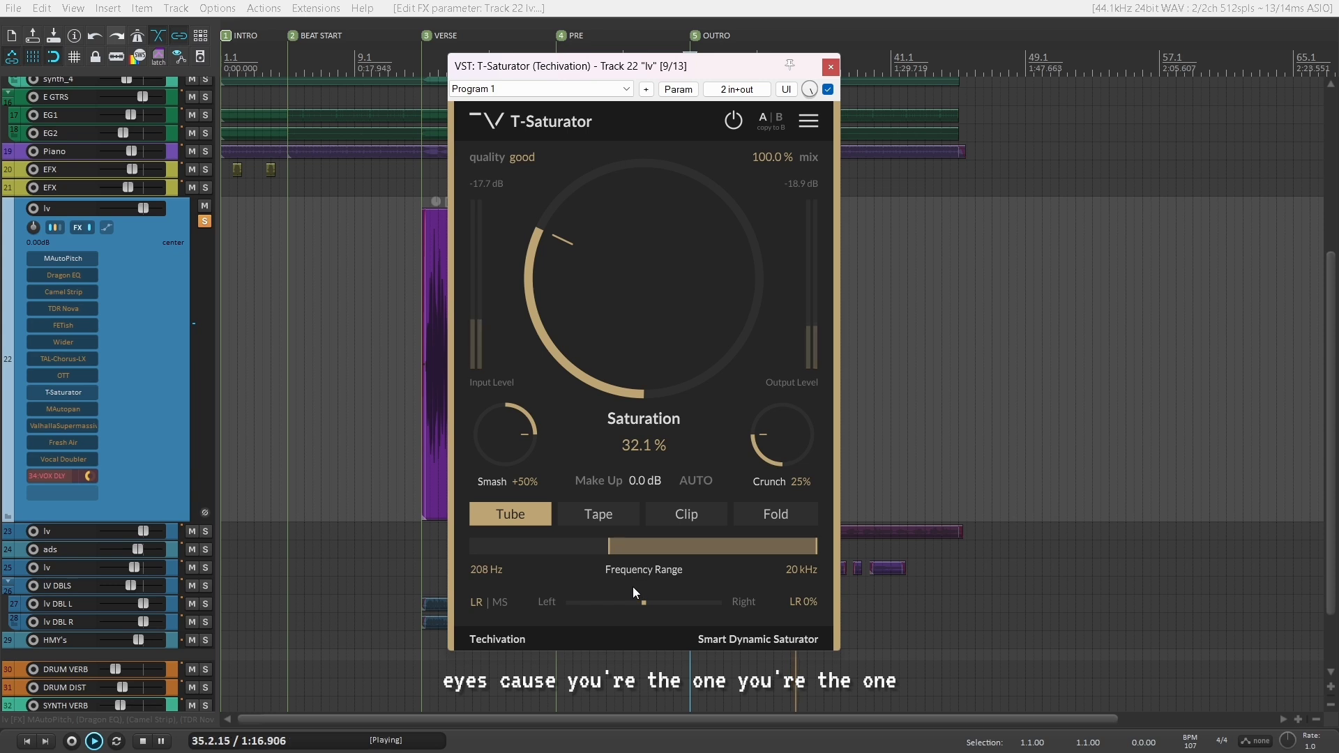
drag(805, 551, 772, 589)
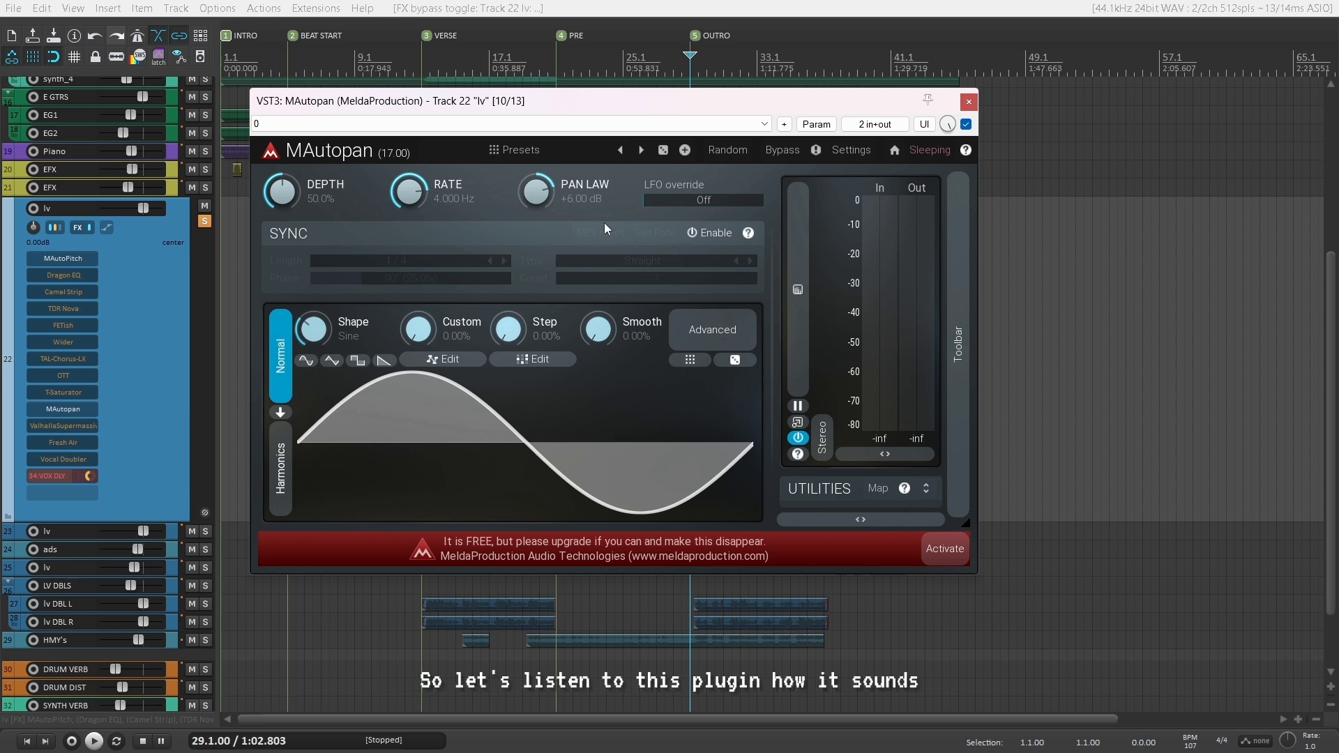
Play the vocal through MAutopan.
key(space)
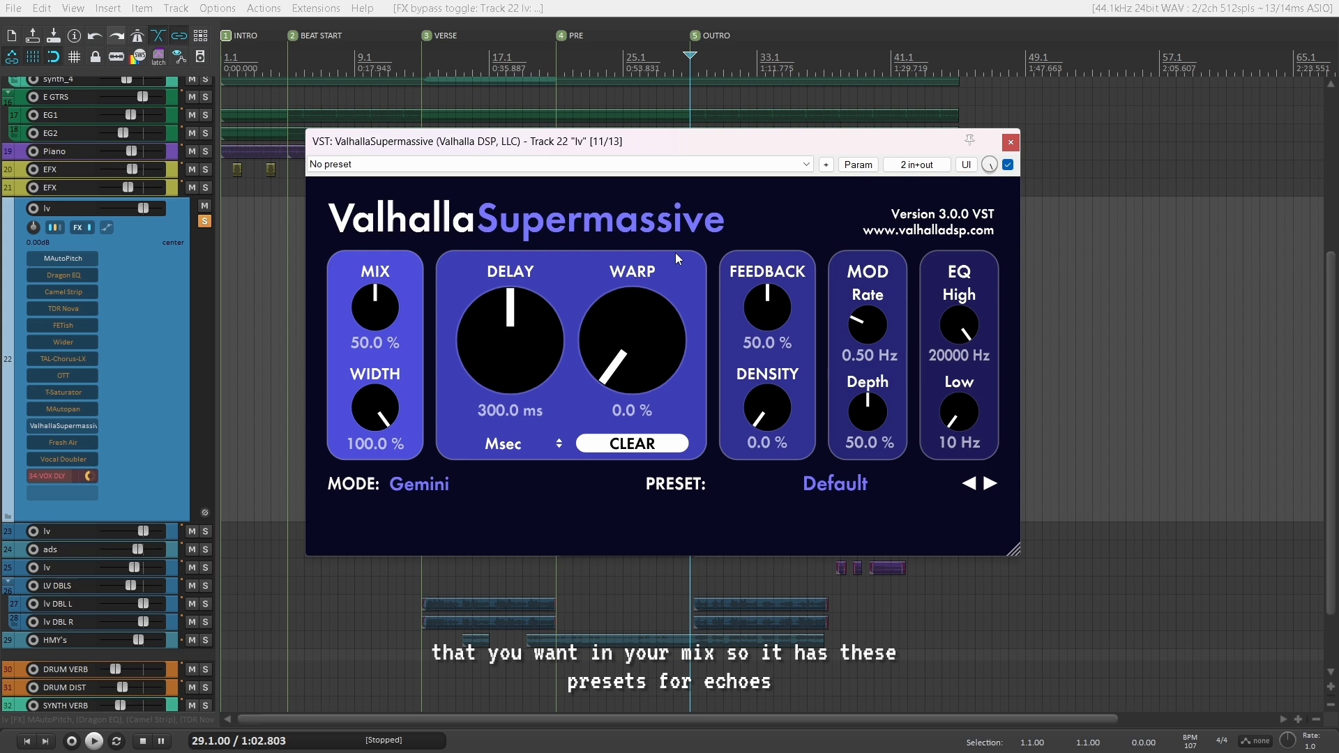
Browse the factory preset categories in ValhallaSupermassive.
click(830, 489)
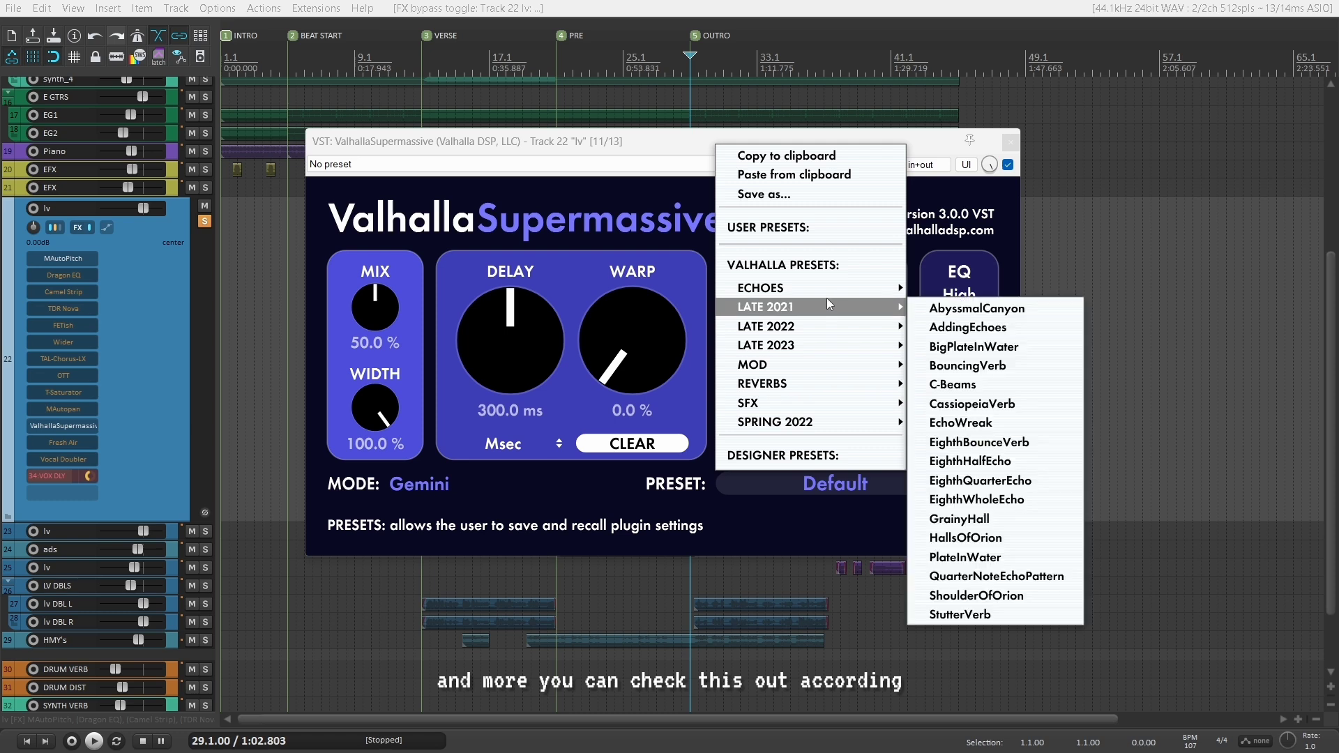
mouse_move(825, 374)
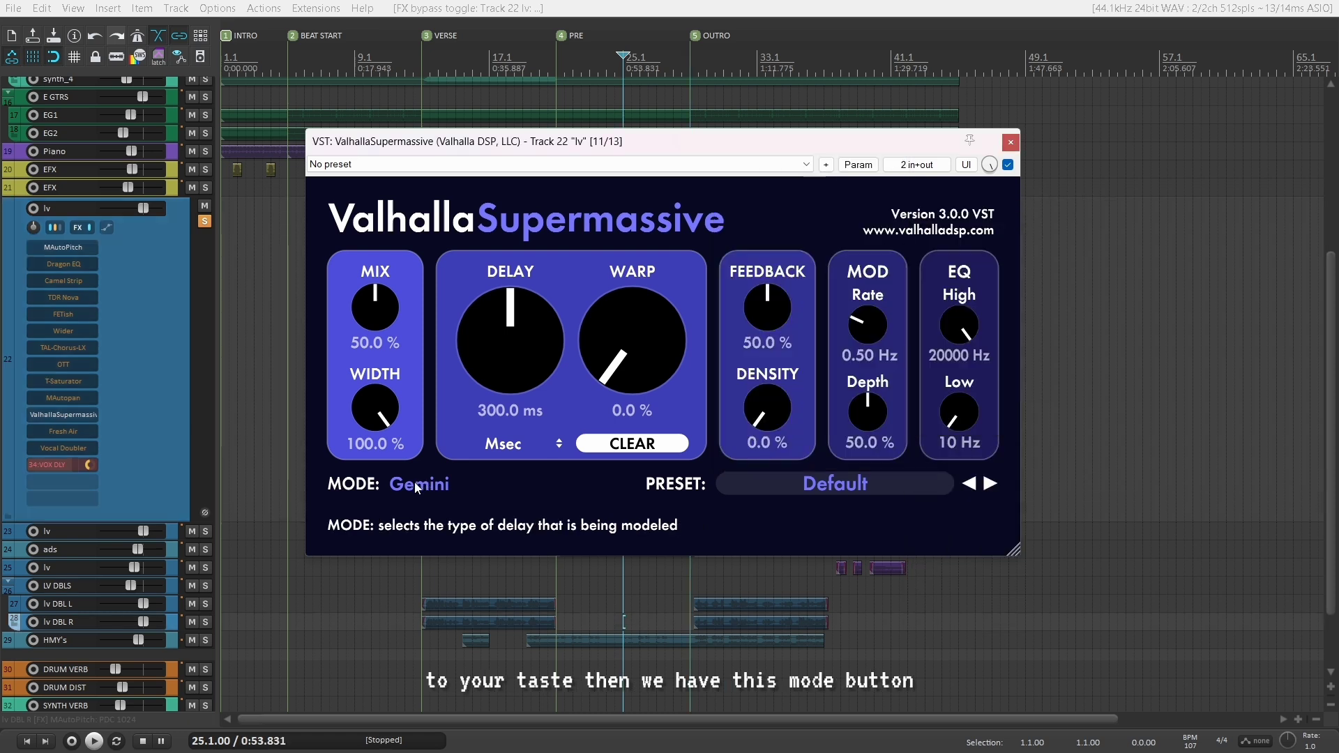
Look through the delay modes available in ValhallaSupermassive, keeping Gemini selected.
click(414, 483)
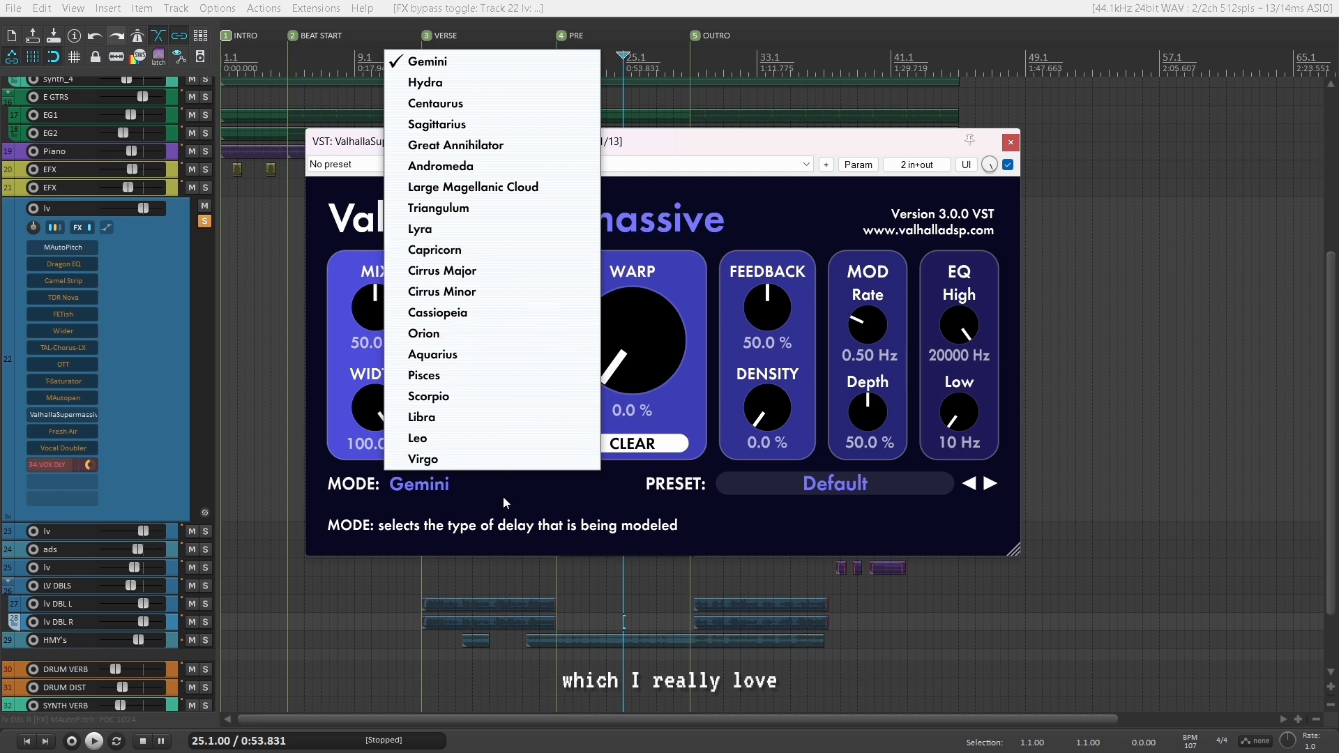
click(534, 491)
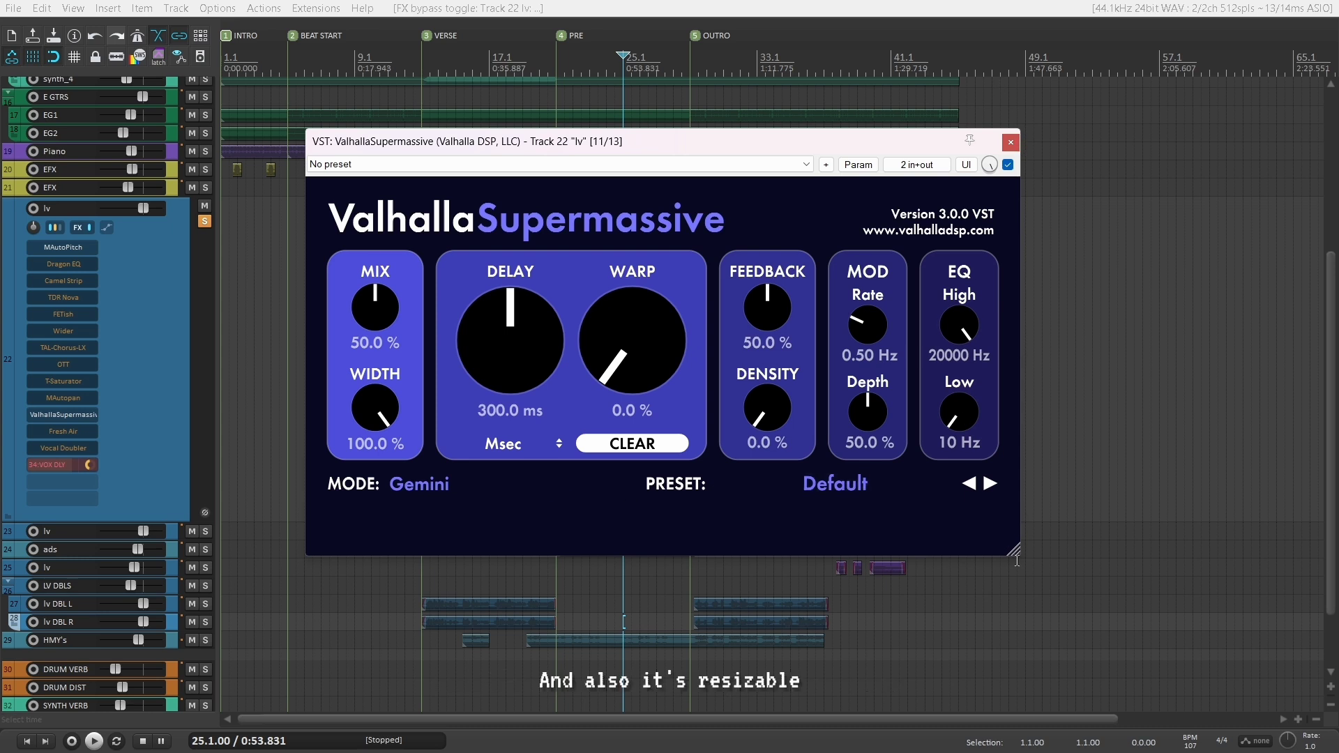
Try smaller and larger sizes for the ValhallaSupermassive window, then reposition it so all of its controls are accessible.
drag(1017, 555, 1033, 572)
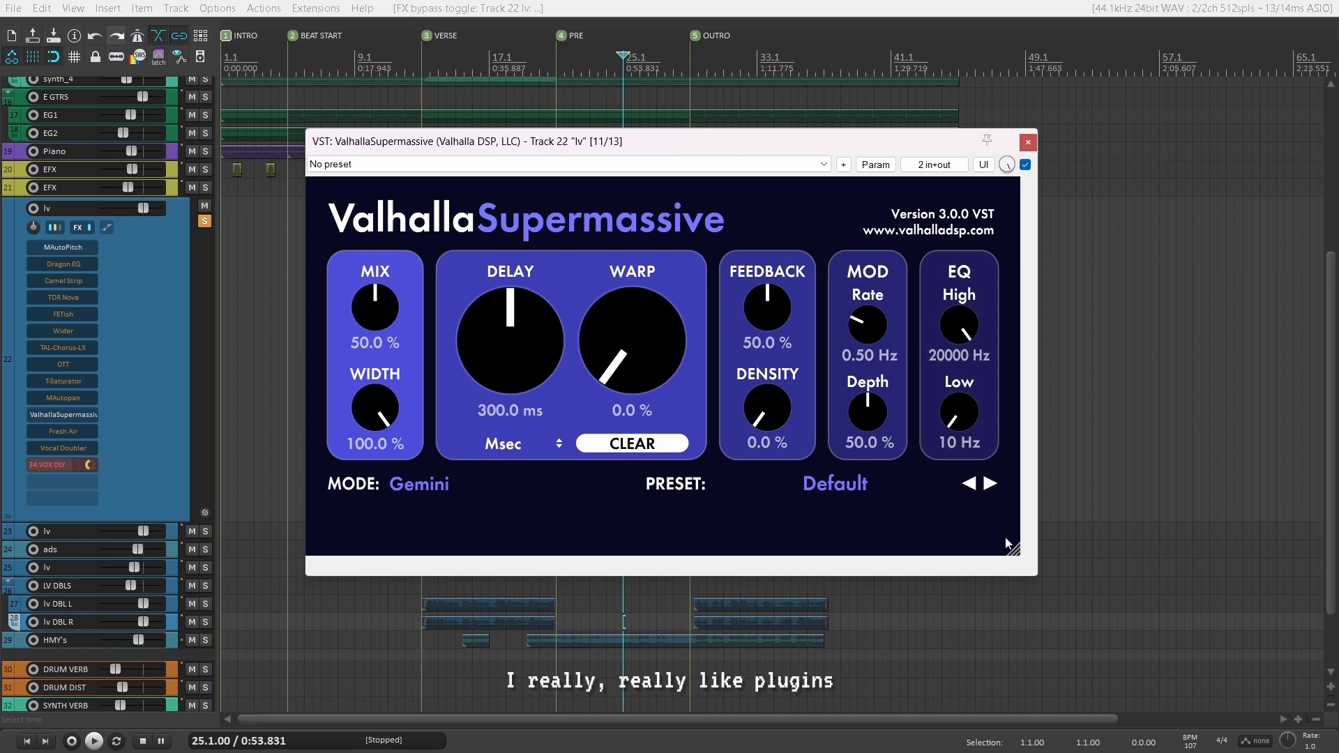
drag(1014, 551, 781, 427)
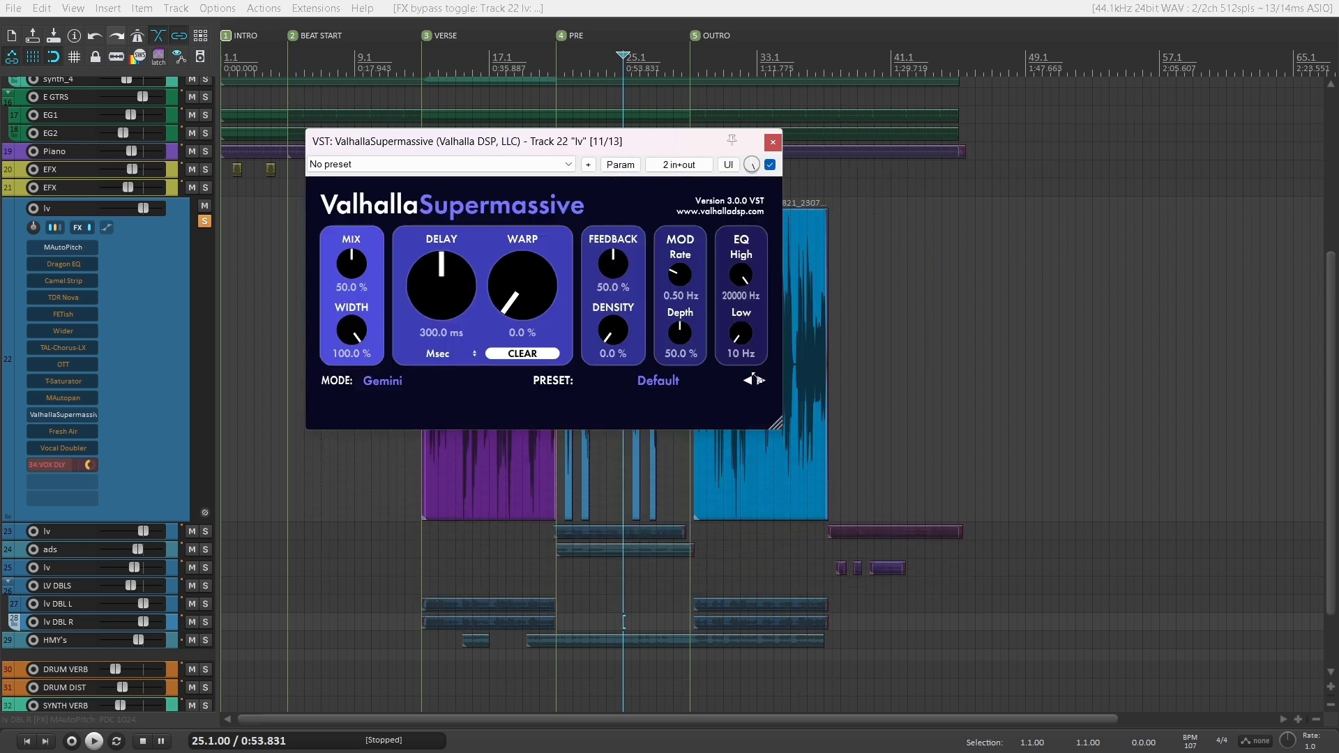
drag(1079, 568, 710, 323)
drag(776, 424, 1035, 558)
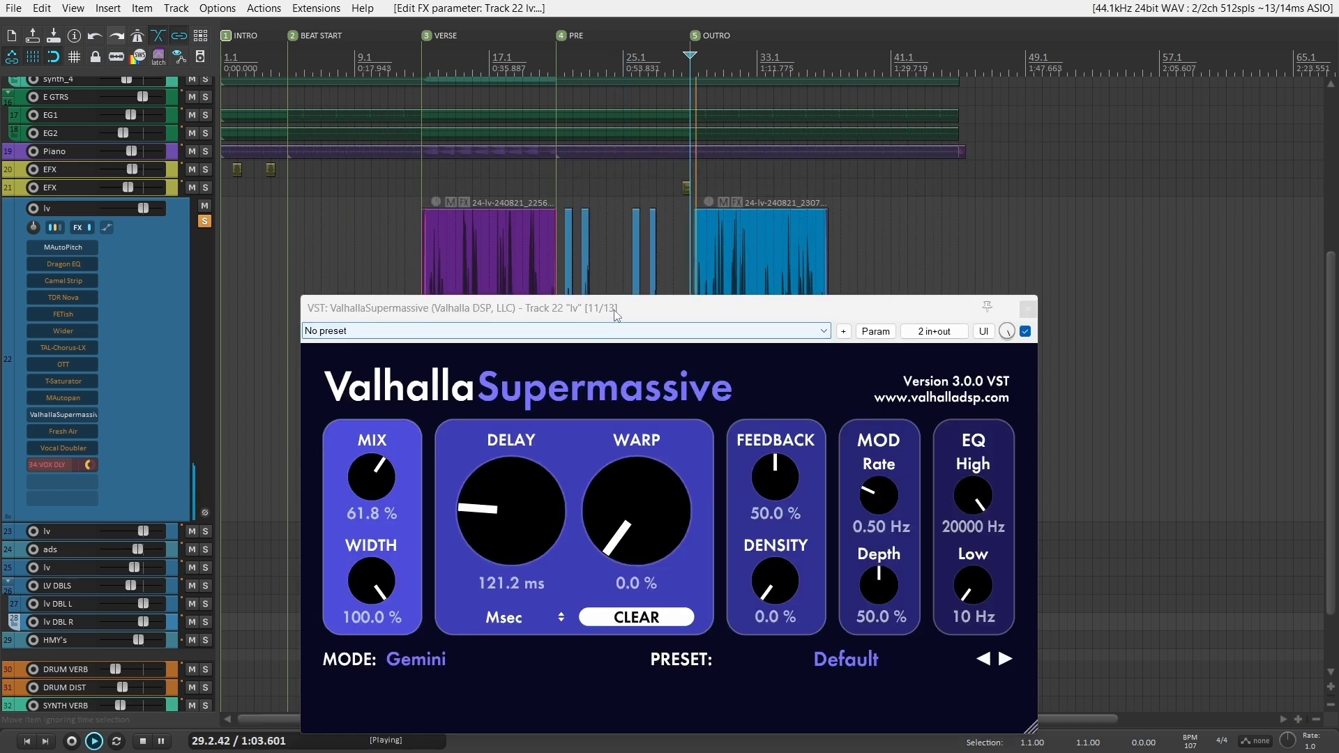
drag(616, 316, 562, 149)
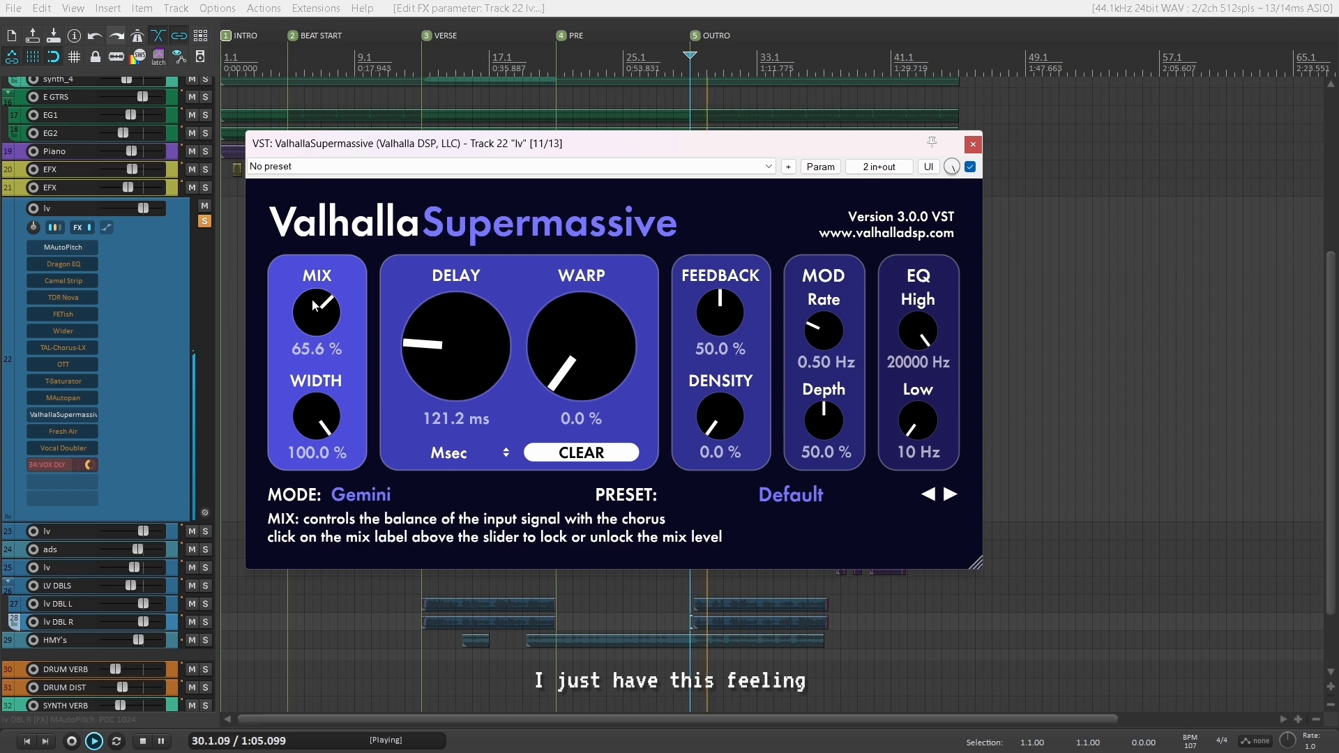
While the vocal plays, lower the ValhallaSupermassive mix to 18.9 % and set the delay time to 159.6 ms.
drag(317, 314, 307, 398)
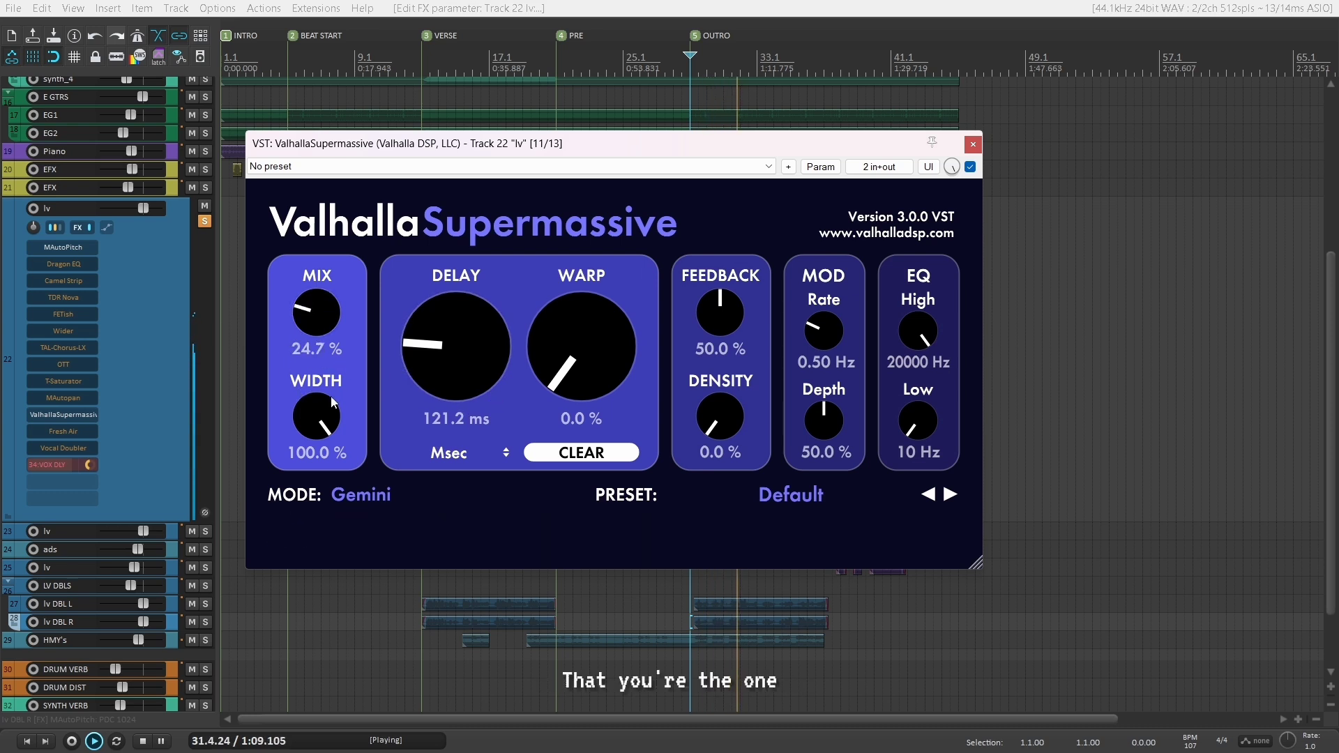
drag(309, 314, 309, 334)
drag(492, 426, 494, 404)
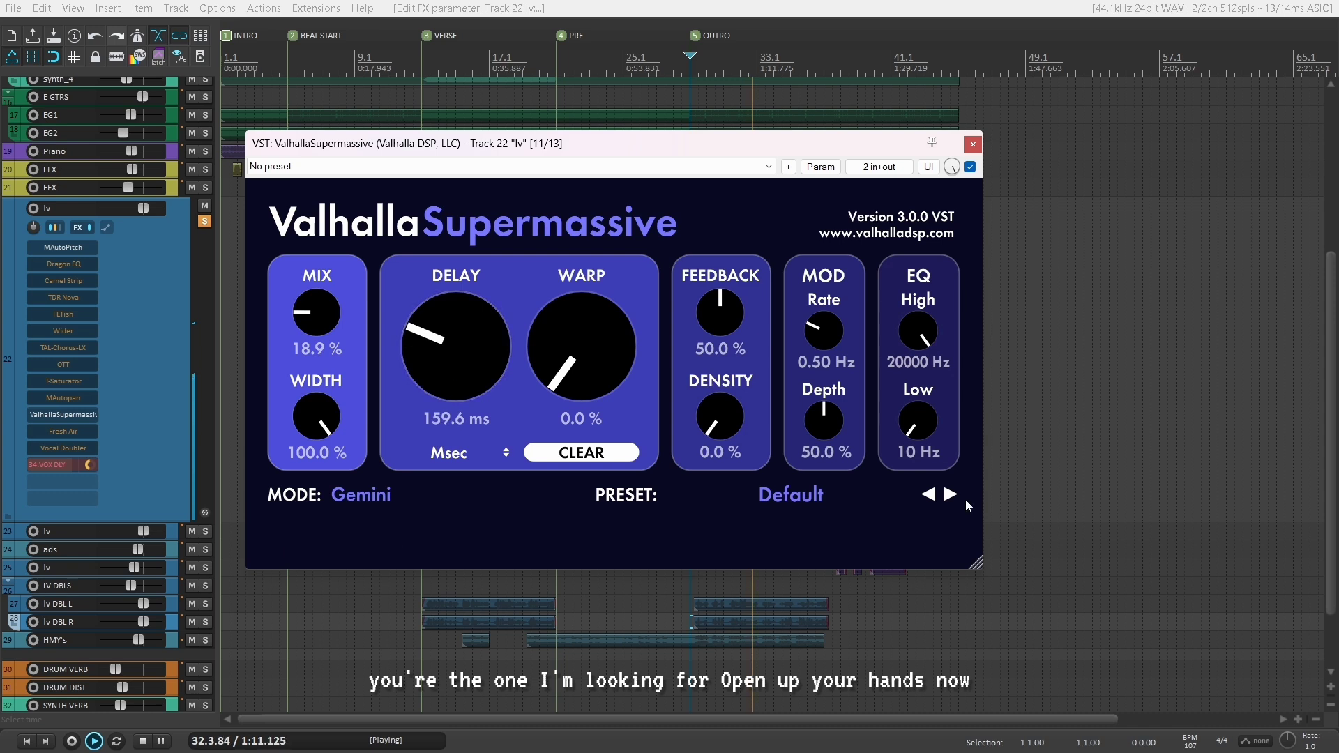
Sync the delay time to Note values at 1/8 and set the mix to 23.3 %.
click(500, 458)
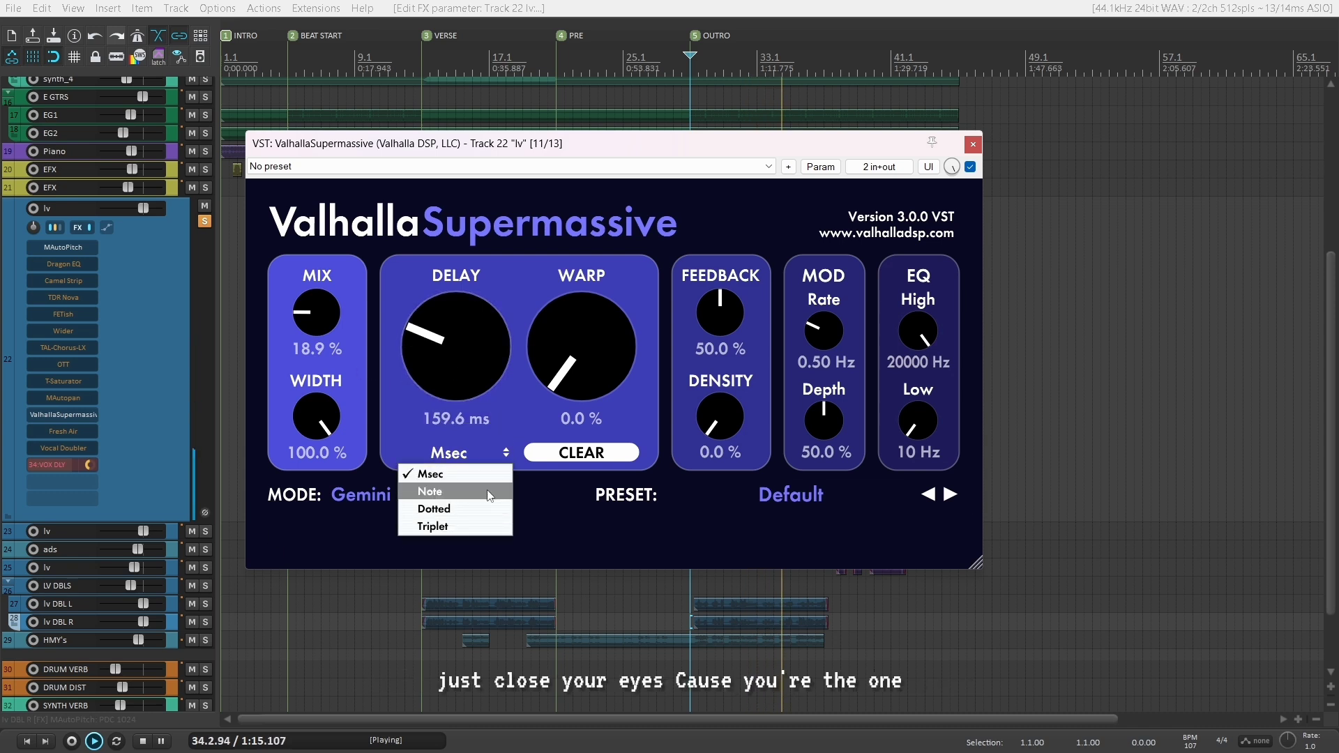
click(487, 491)
drag(452, 328, 453, 304)
mouse_move(317, 309)
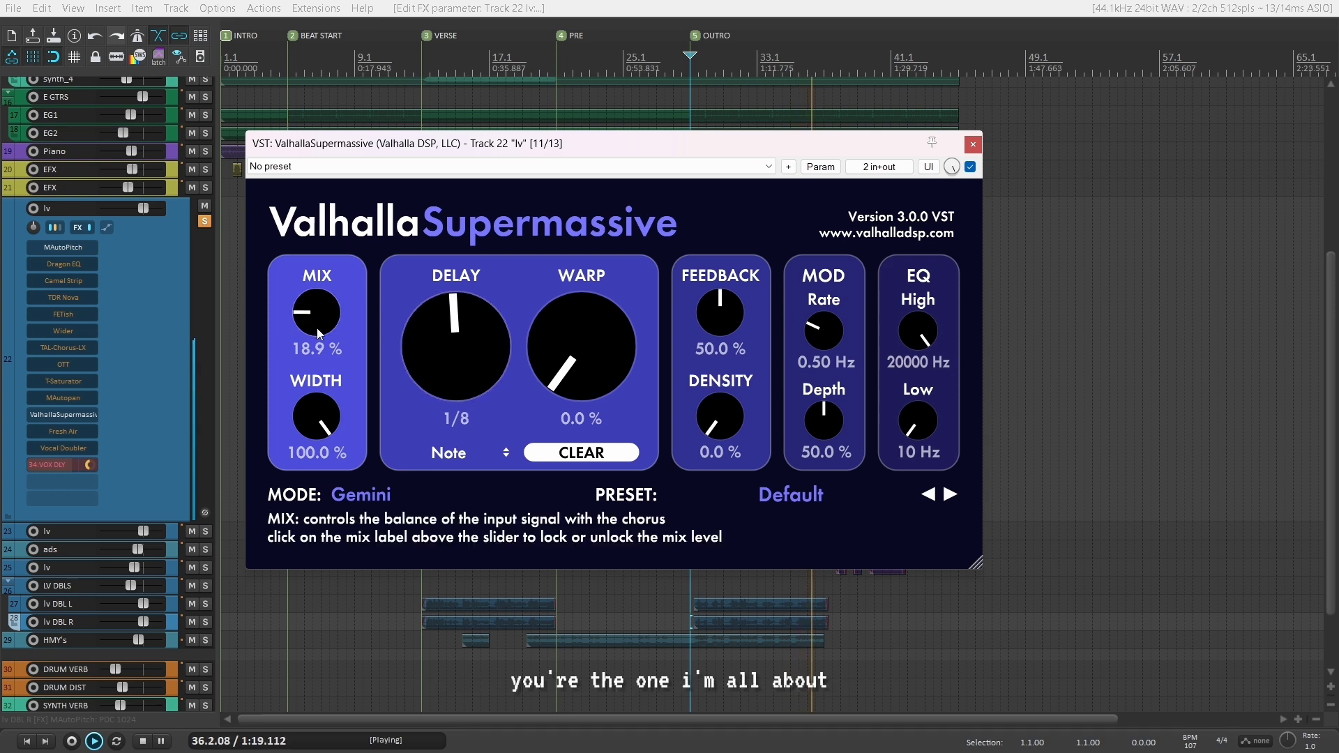
drag(318, 311, 314, 342)
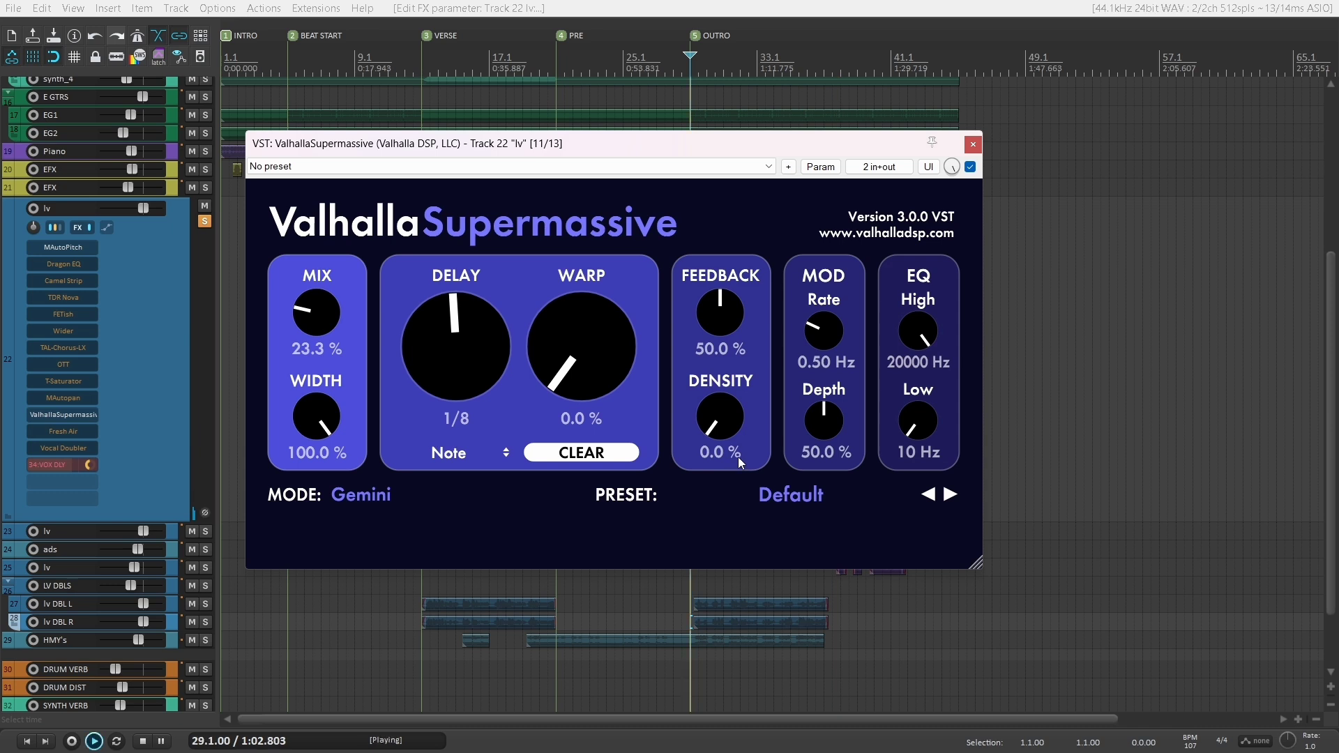
Switch the delay mode to Hydra, fine-tune the delay knob within 1/8 and lower the mix to 13.7 %.
click(399, 509)
key(Down)
key(Down)
key(Up)
key(Return)
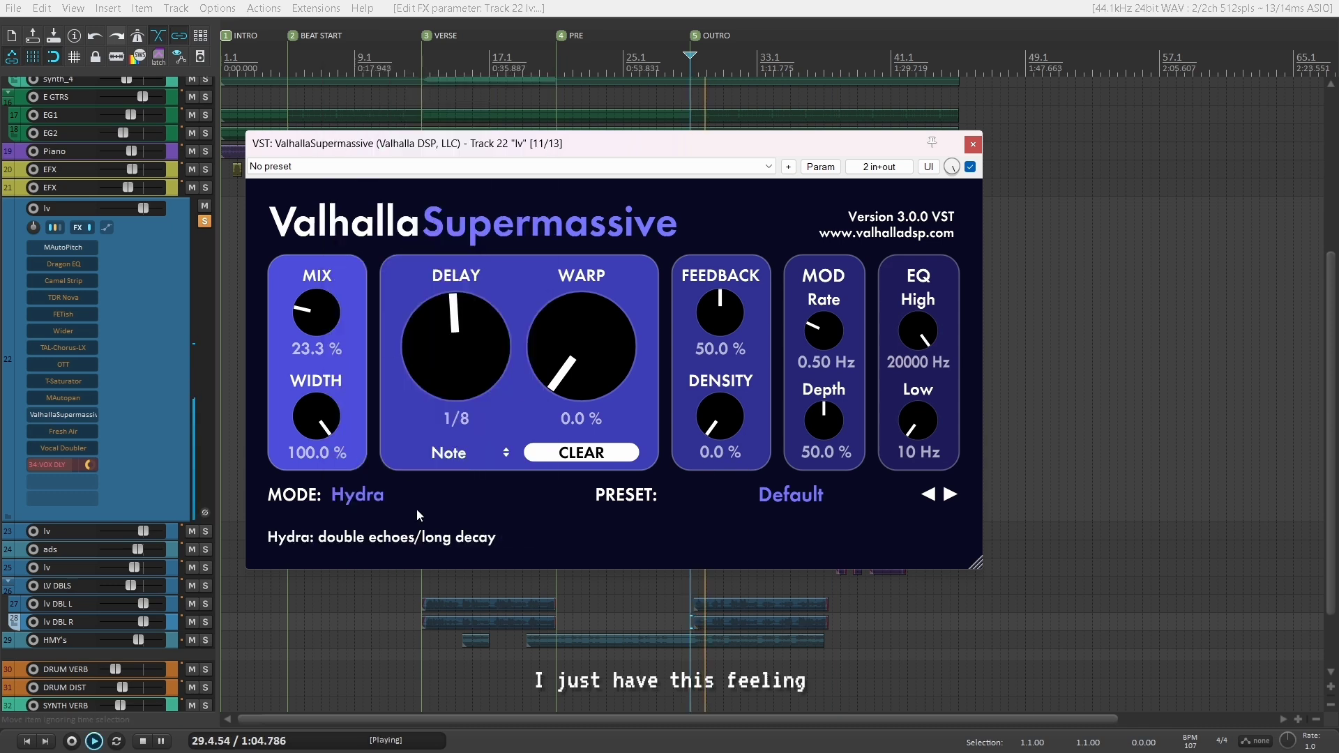
drag(497, 315, 493, 329)
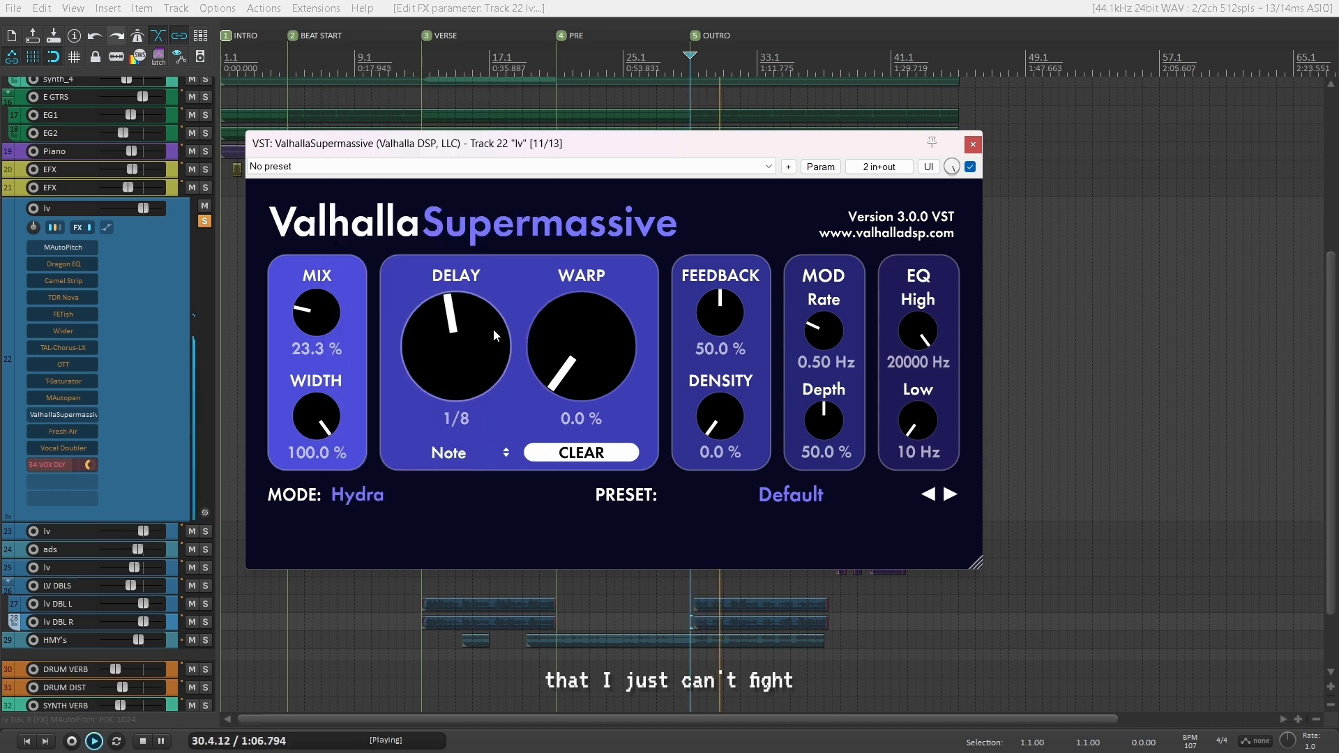
drag(316, 319, 309, 355)
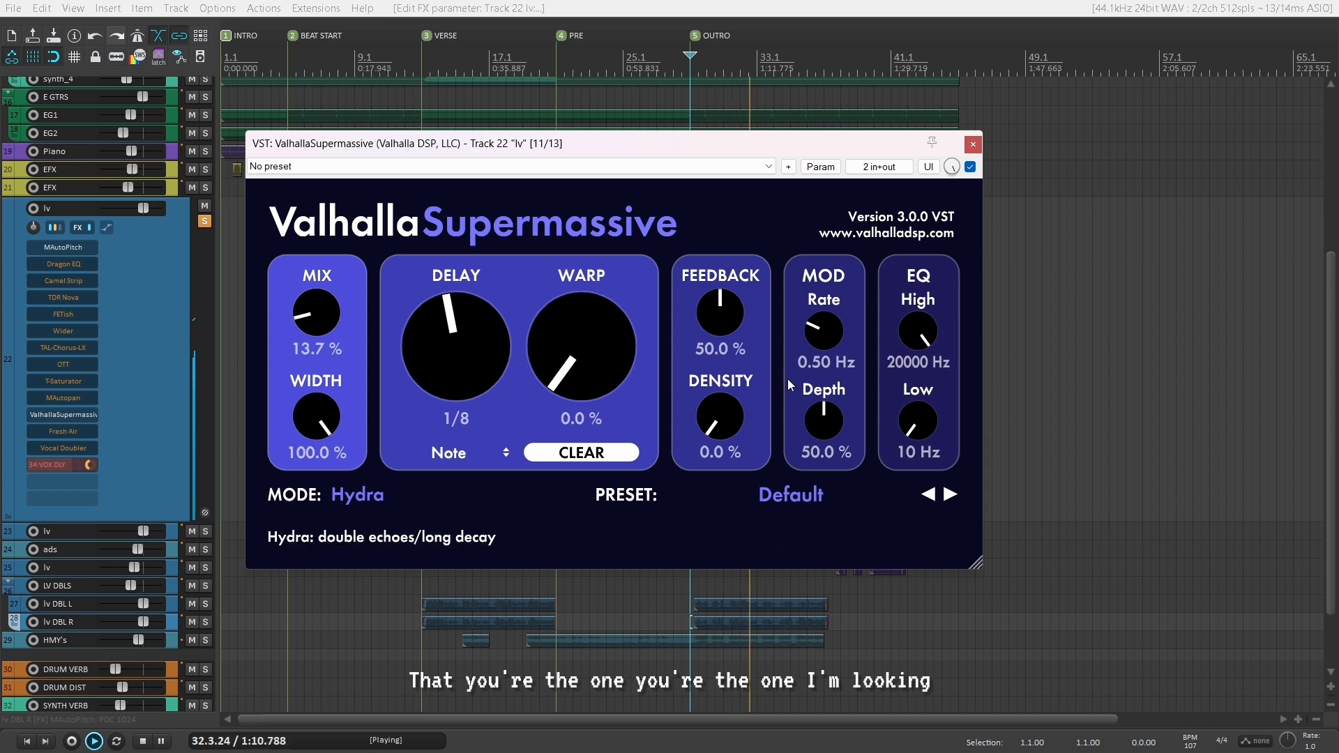
Change the delay mode to Centaurus and raise the mix to 18.5 %, keeping the delay at 1/8.
click(343, 499)
click(346, 544)
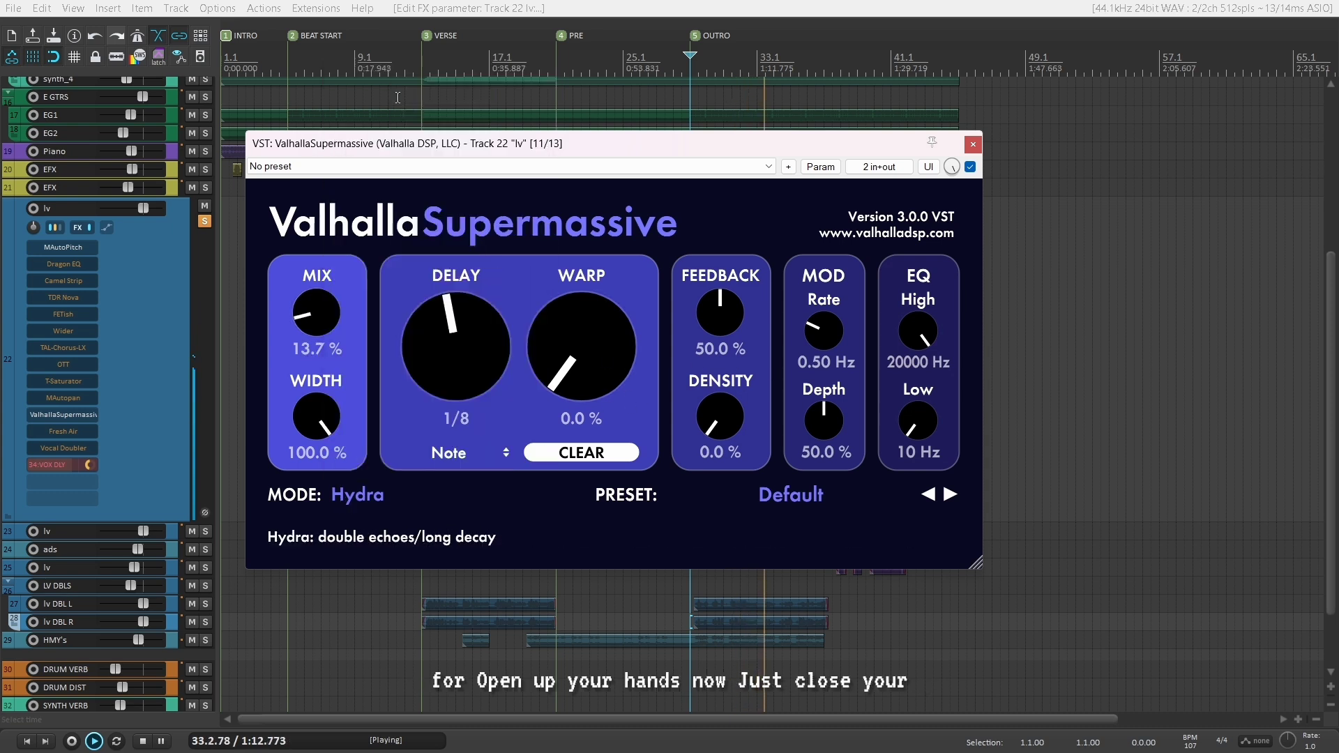
click(354, 496)
click(380, 112)
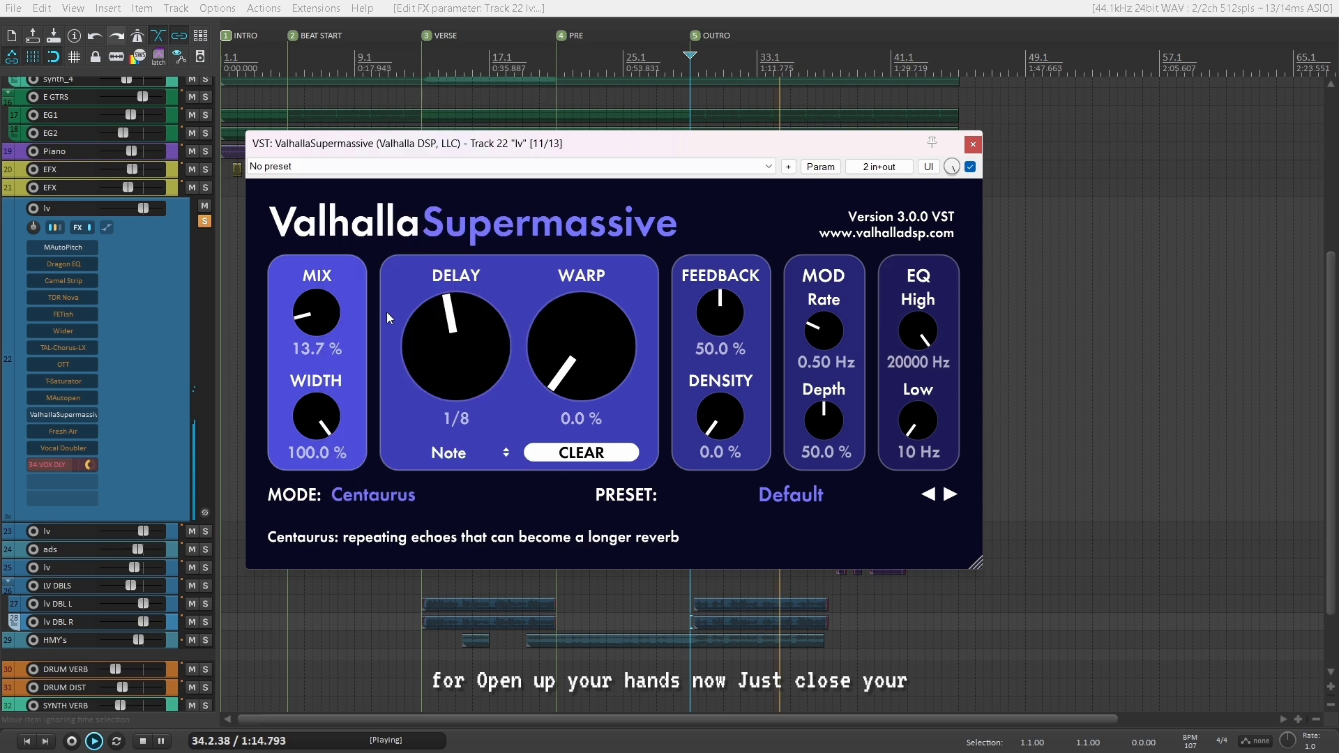
scroll(323, 290, up, 3)
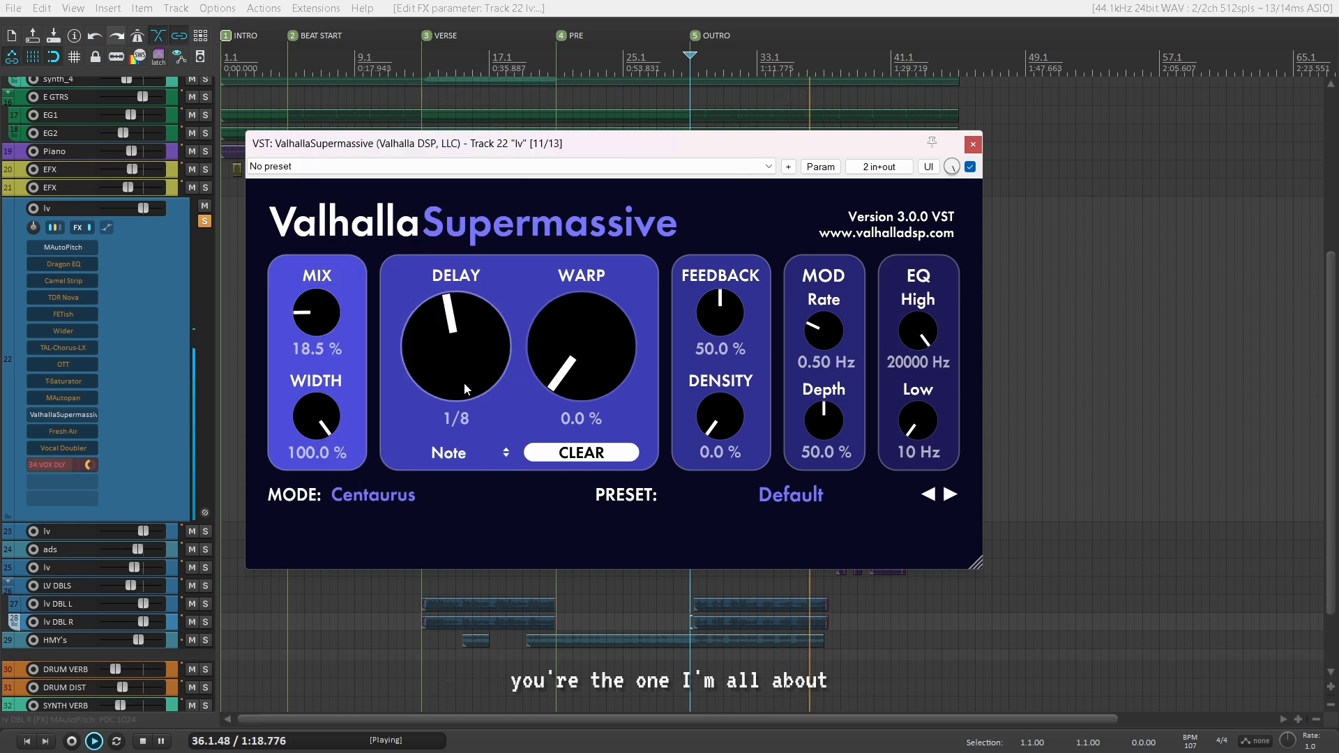
scroll(463, 376, up, 2)
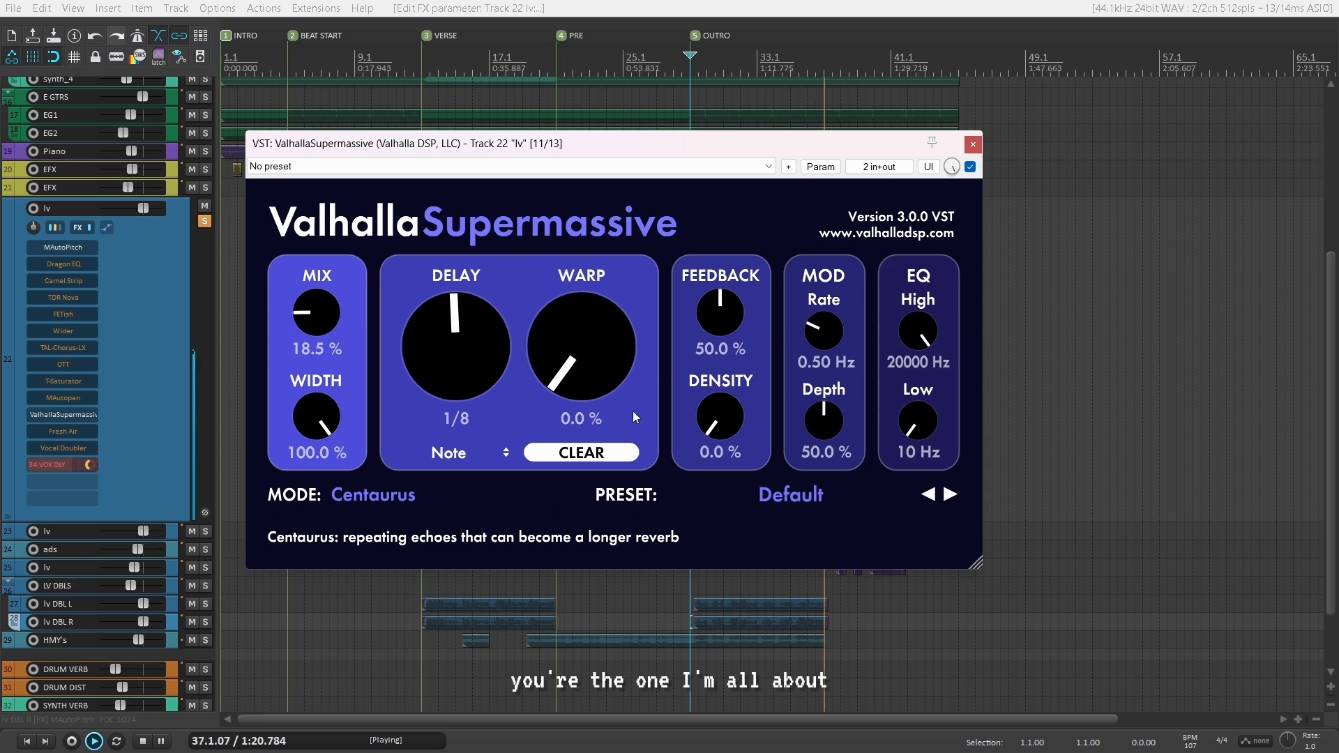
Raise the delay's warp and fine-tune it to 19.9 %.
scroll(605, 332, up, 10)
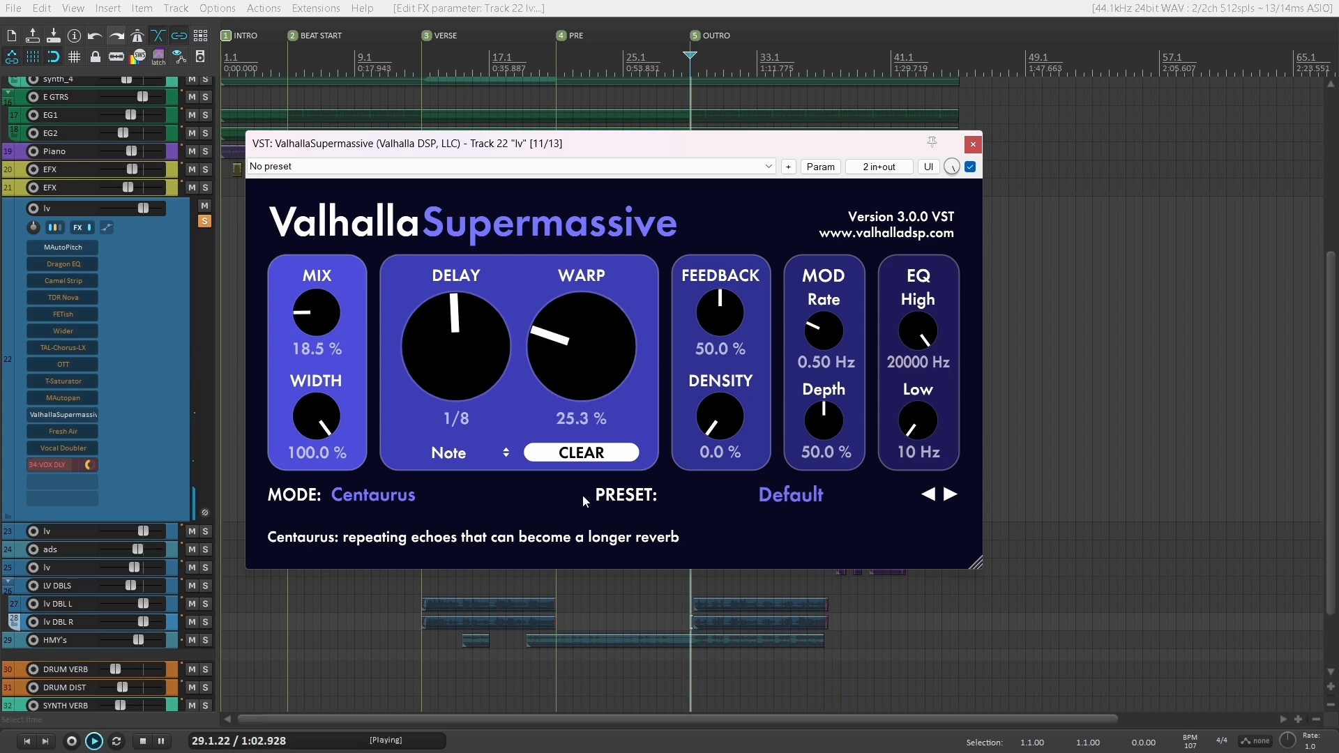
scroll(581, 346, down, 1)
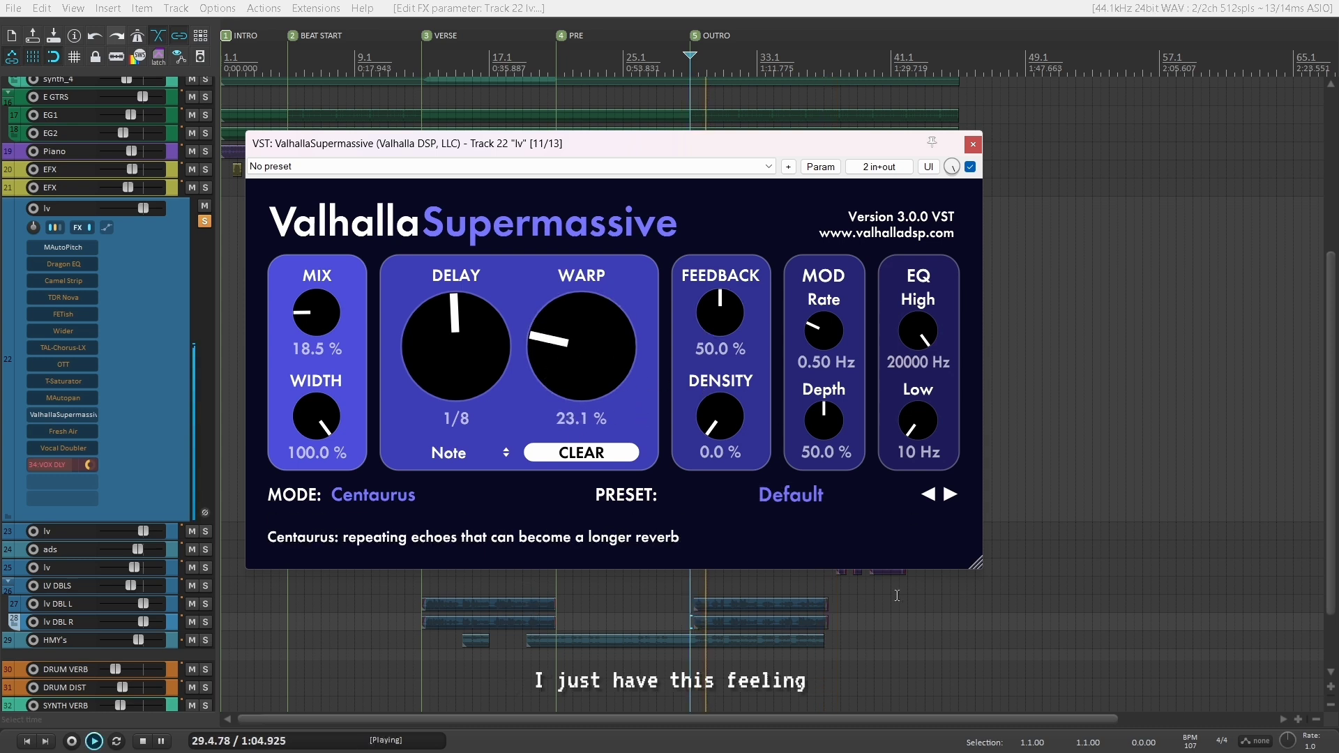
scroll(600, 363, down, 2)
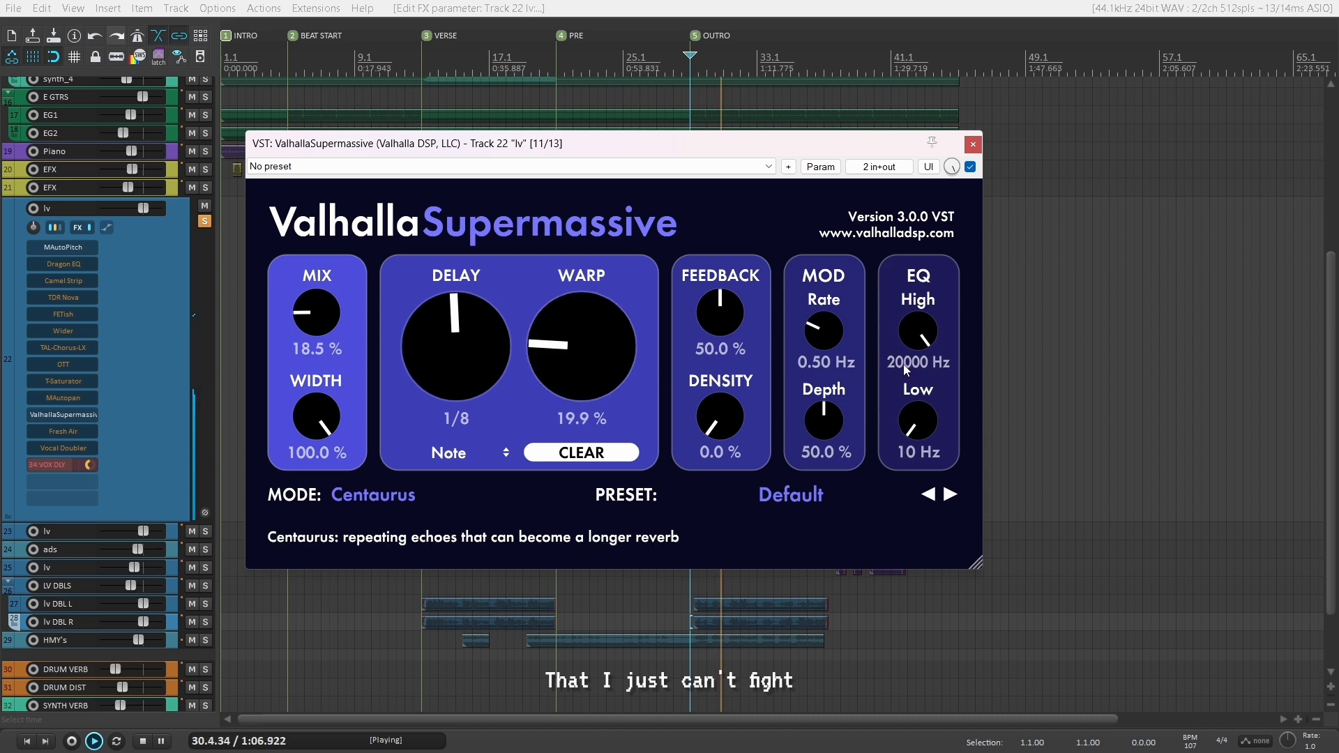
Filter the delay's EQ by setting the low cut to 600 Hz and the high cut to 7900 Hz.
scroll(909, 366, down, 3)
scroll(918, 421, up, 5)
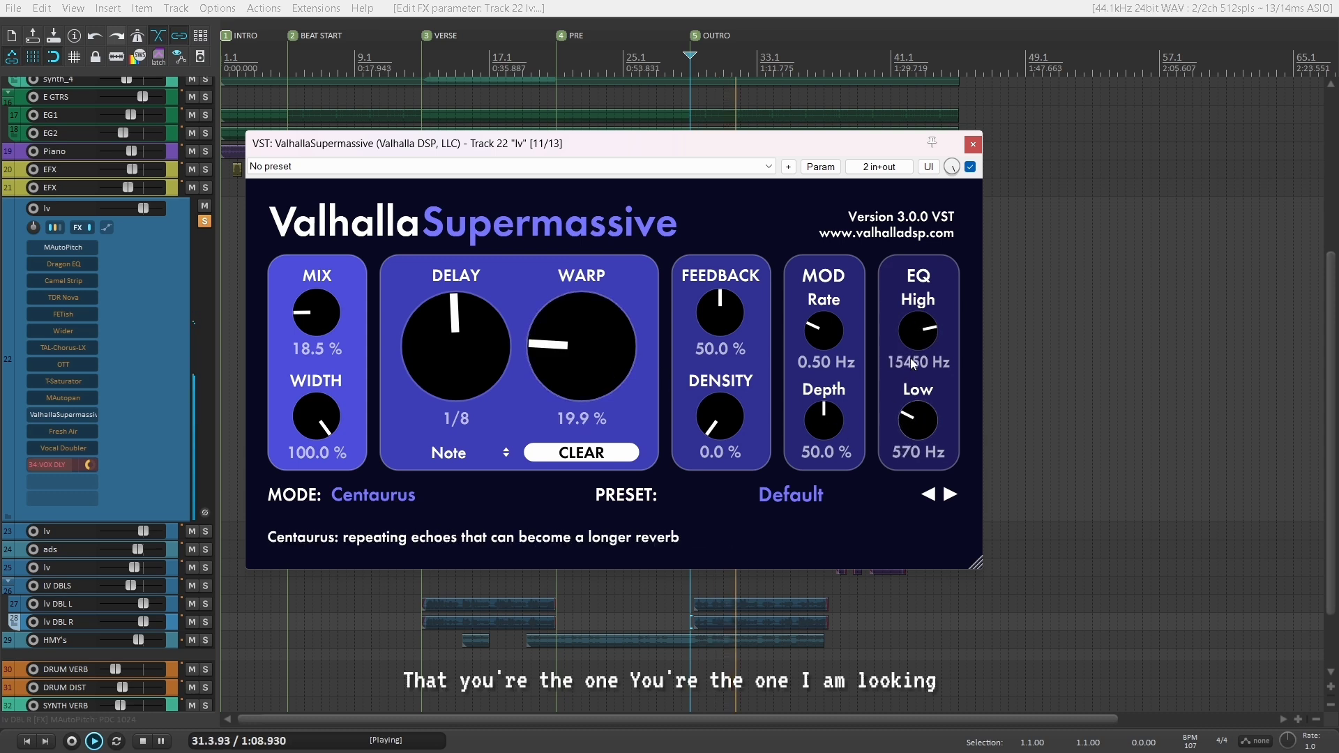
scroll(918, 420, up, 1)
scroll(918, 421, down, 1)
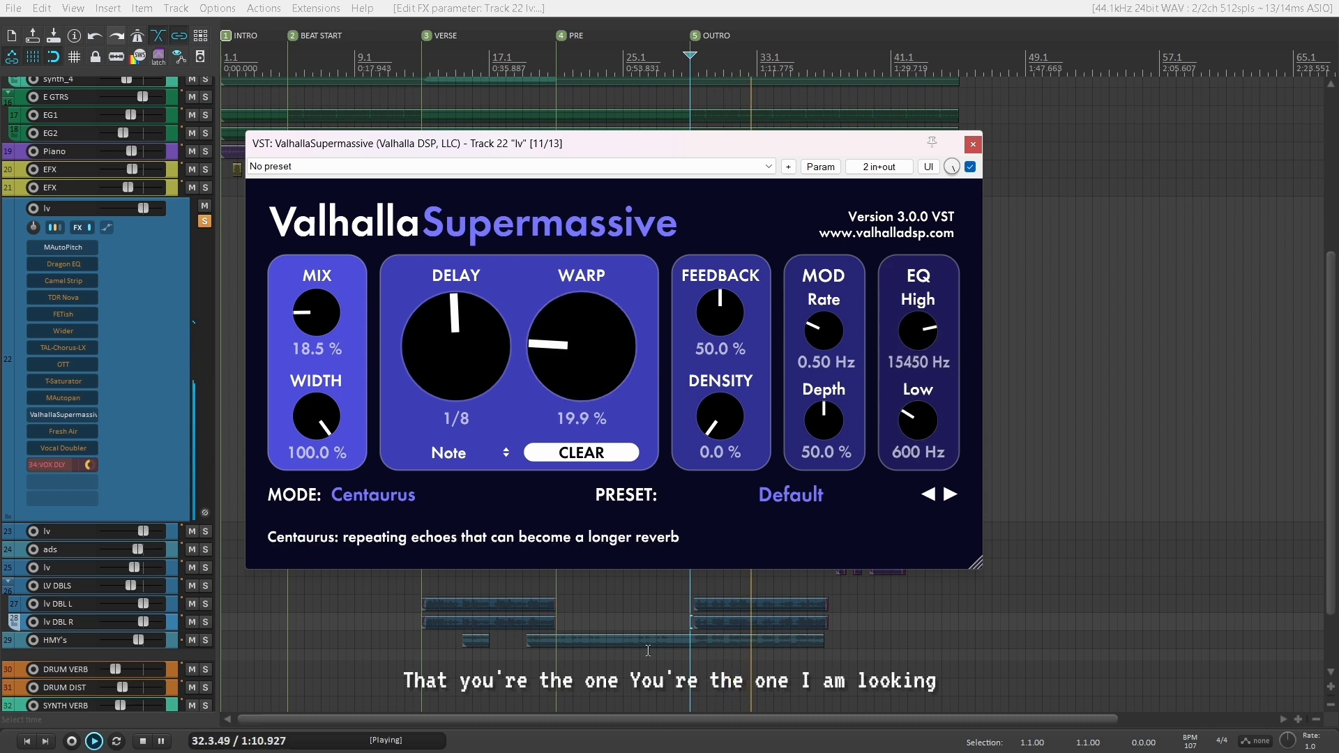
scroll(922, 376, down, 3)
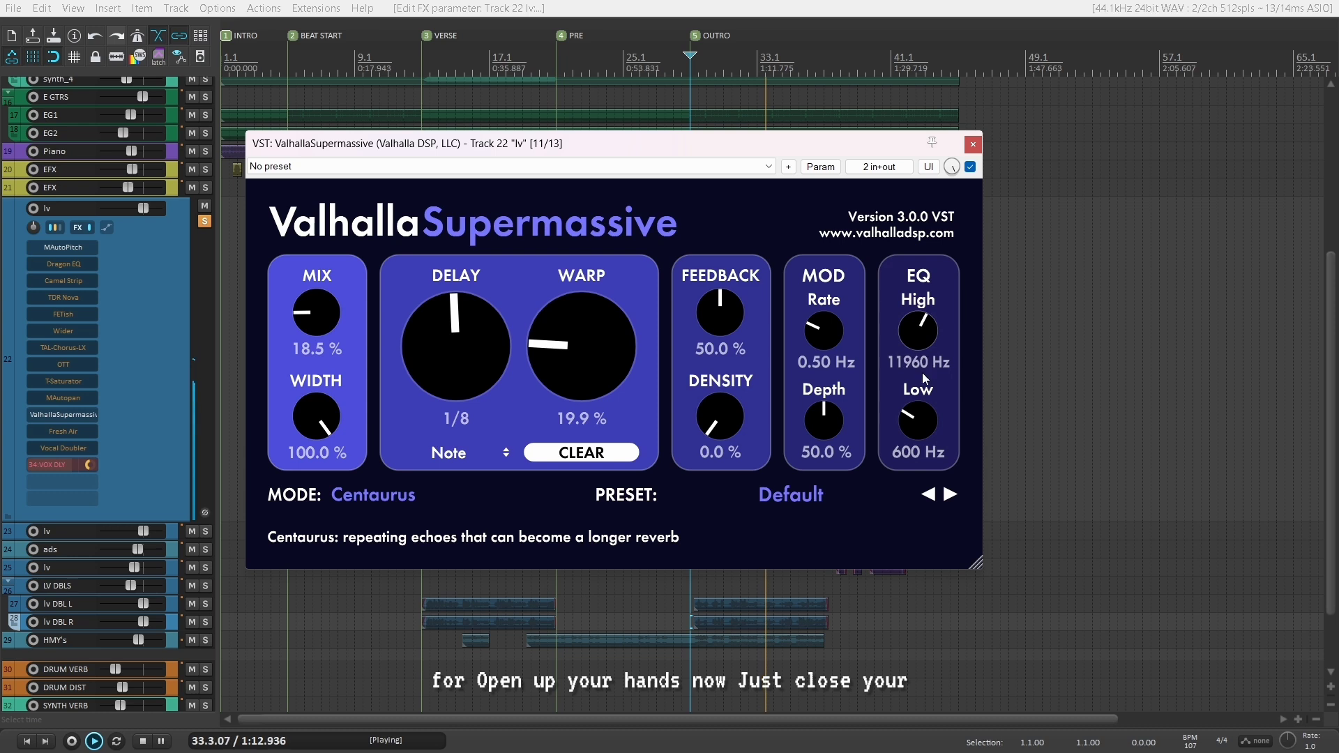
scroll(922, 373, down, 5)
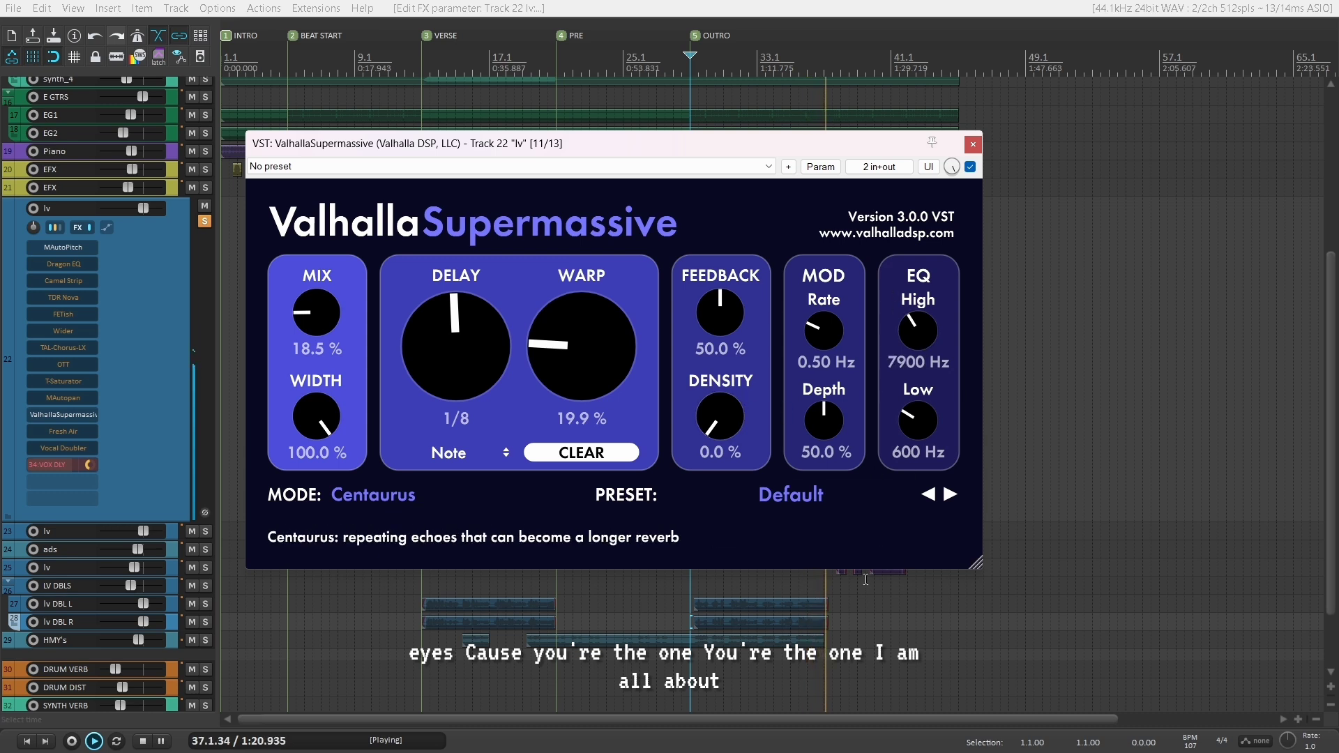
Stop playback, close ValhallaSupermassive and open the Fresh Air plugin from the lead vocal's effects chain.
key(space)
click(973, 146)
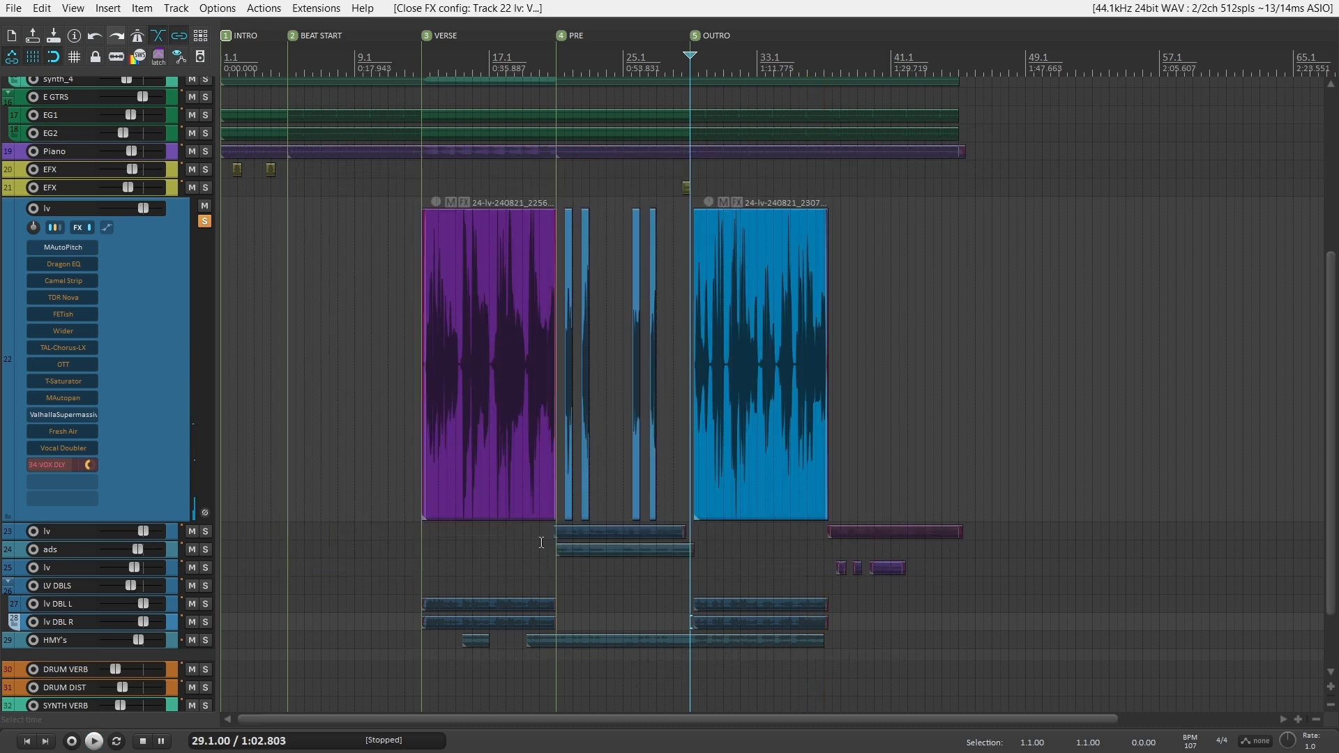
click(62, 431)
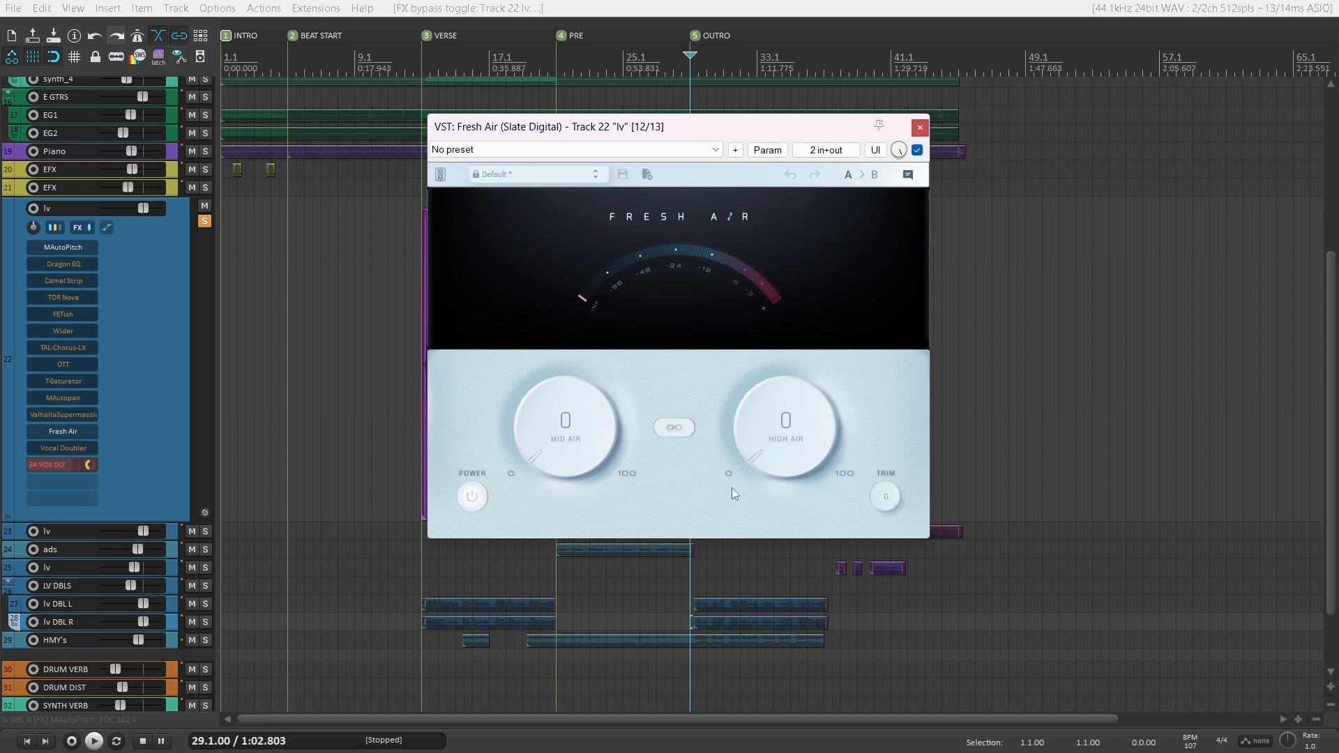
While the vocal plays, link Fresh Air's Mid Air and High Air knobs and set both to 8.
drag(888, 501, 894, 543)
key(space)
click(680, 431)
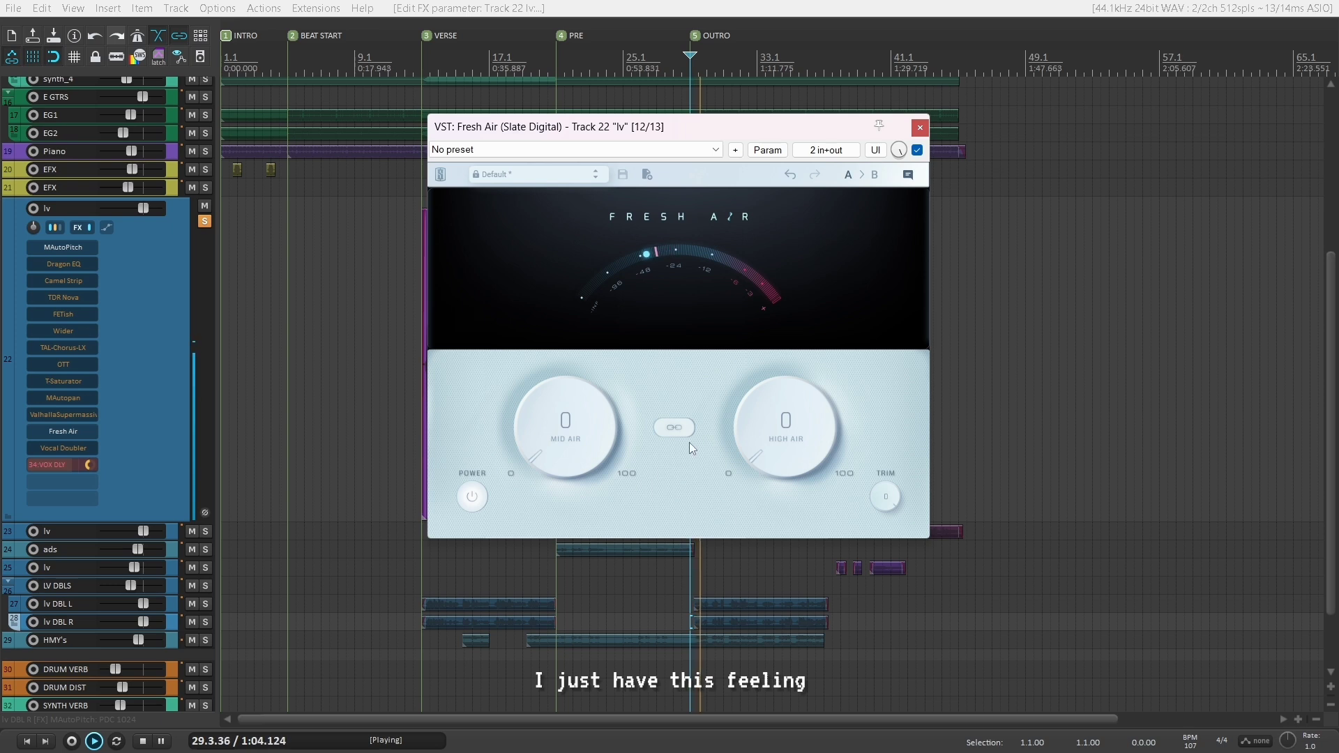
drag(749, 455, 760, 366)
drag(731, 420, 745, 473)
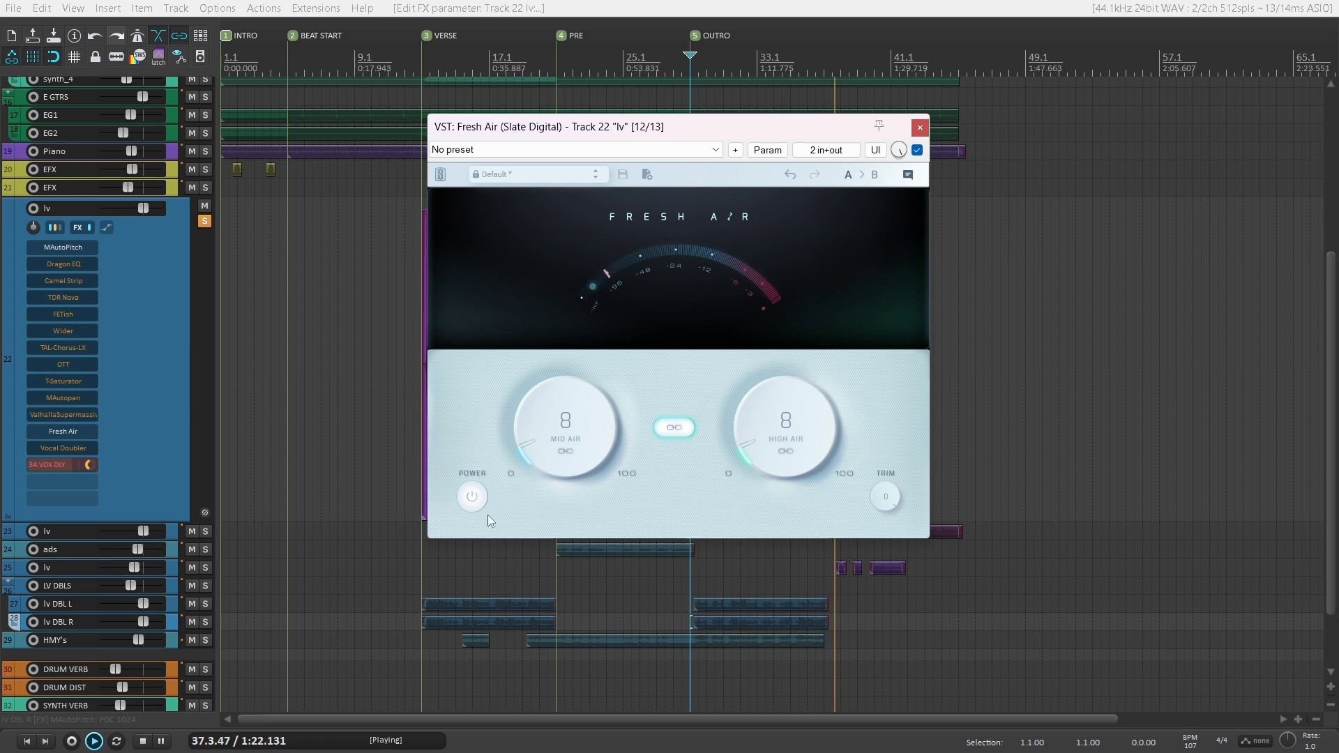
Restart playback and compare the vocal with Fresh Air bypassed and active.
key(space)
key(space)
click(468, 500)
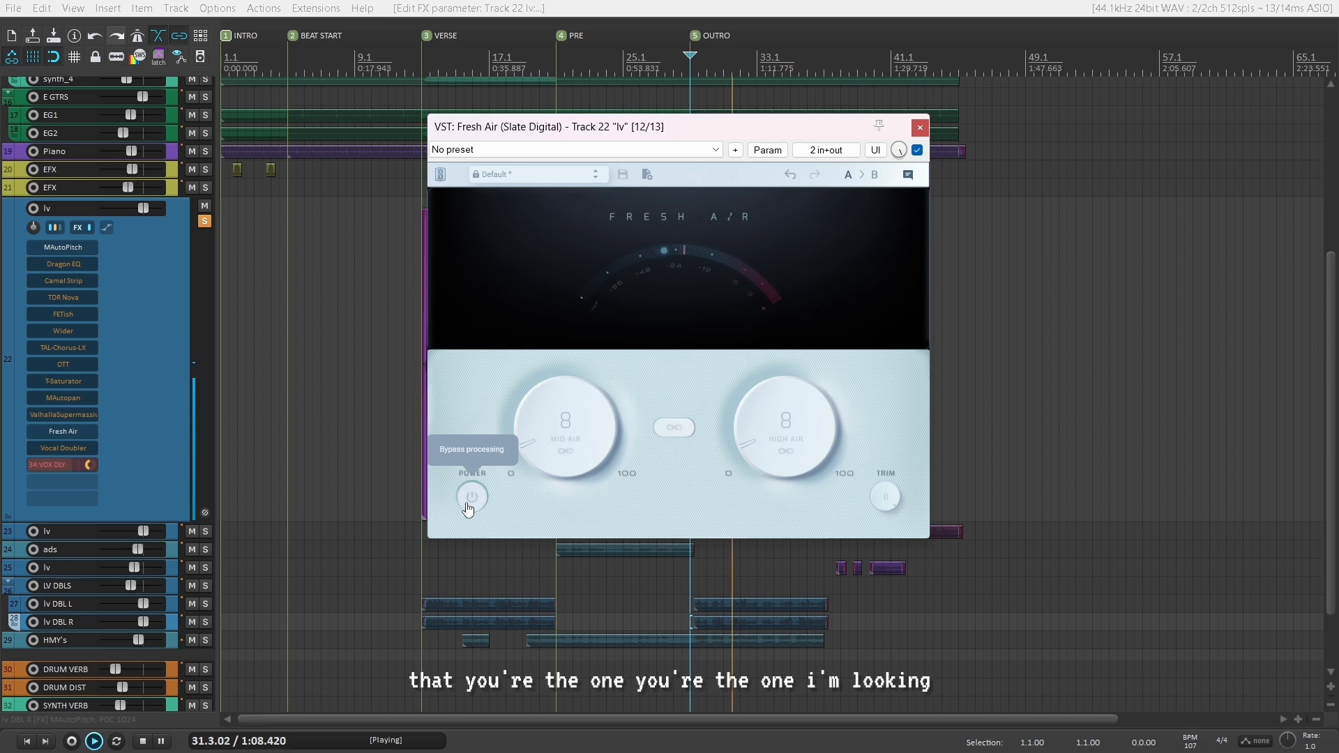
click(470, 499)
Lower the linked Mid Air and High Air amounts to 5 and reduce the output trim slightly.
drag(593, 459, 595, 469)
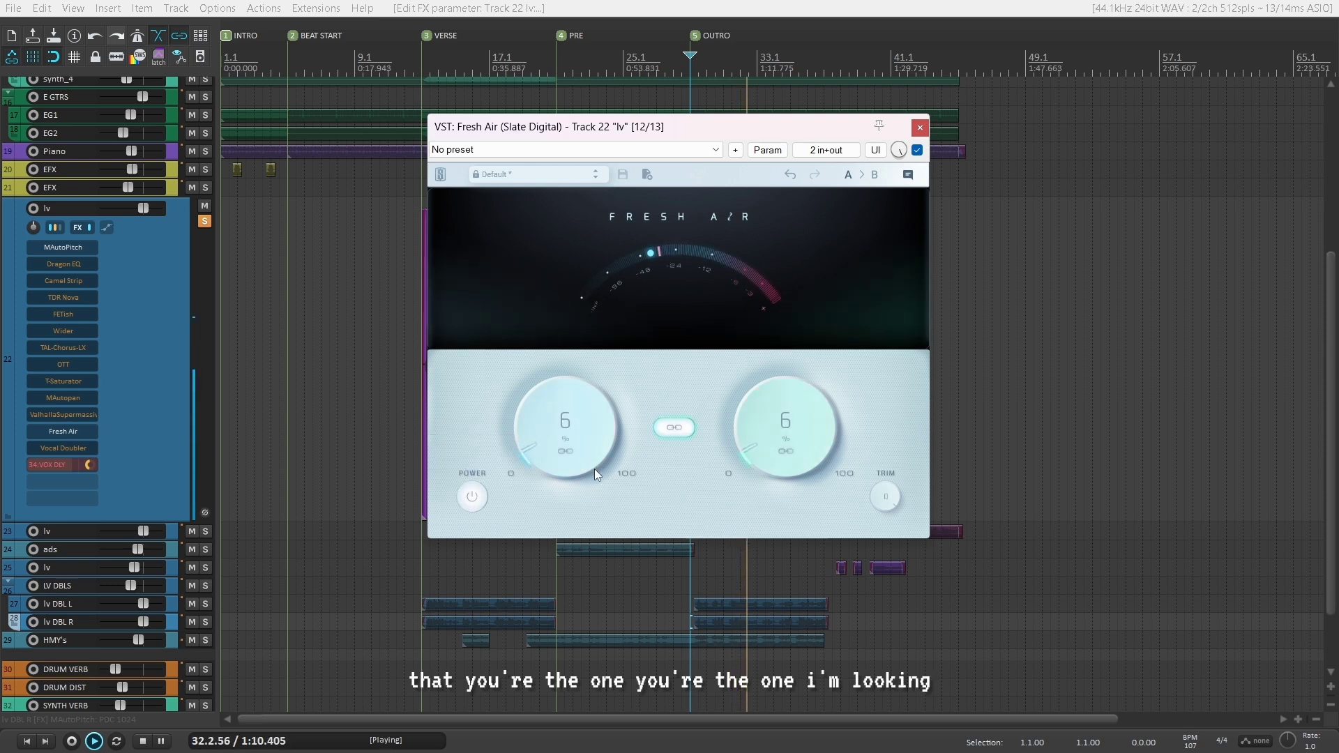
drag(874, 512, 877, 515)
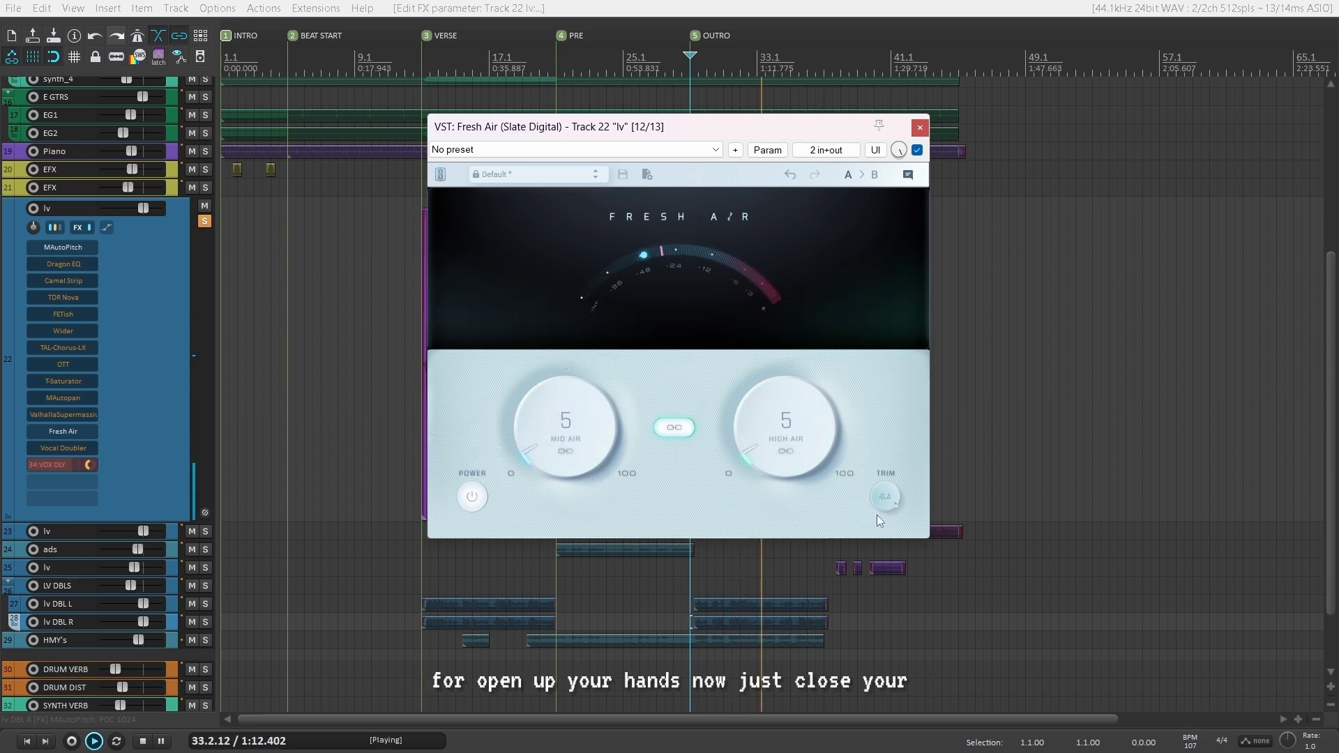
Toggle Fresh Air's bypass to compare the adjusted sound, then stop playback.
click(472, 497)
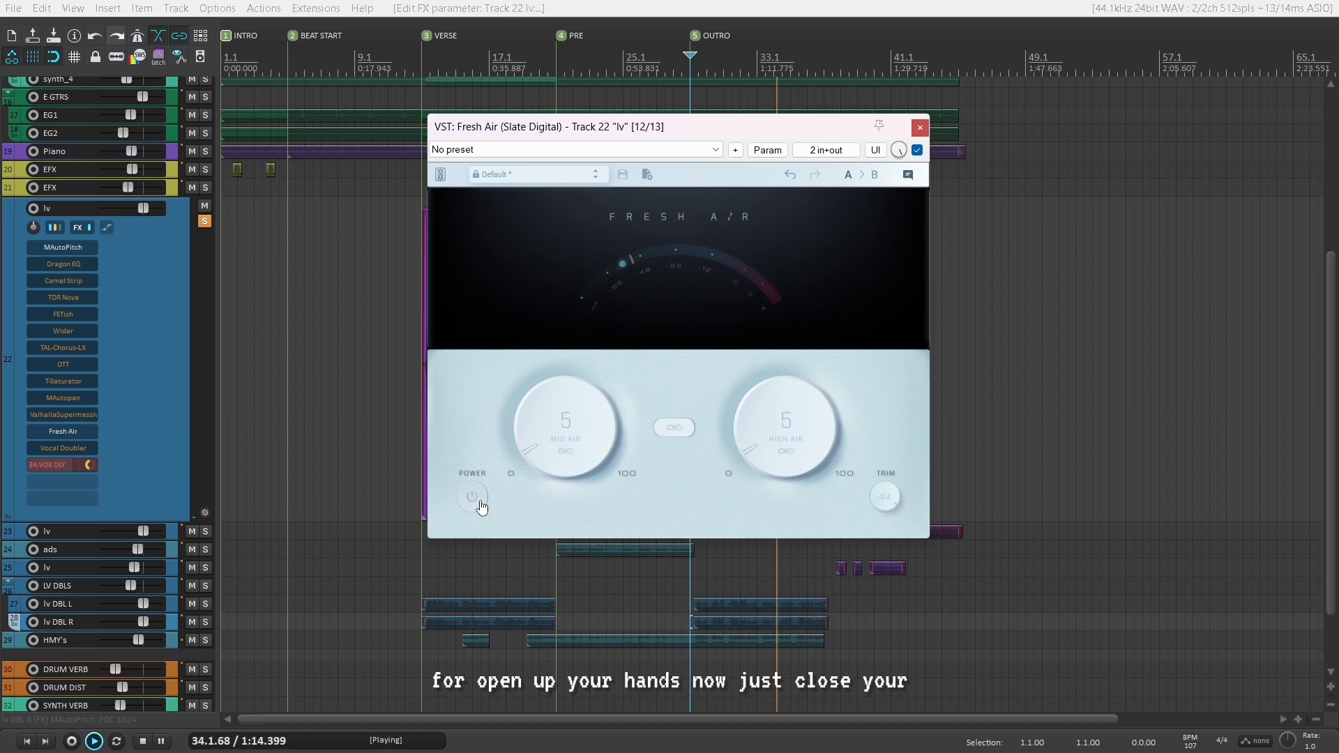
click(481, 507)
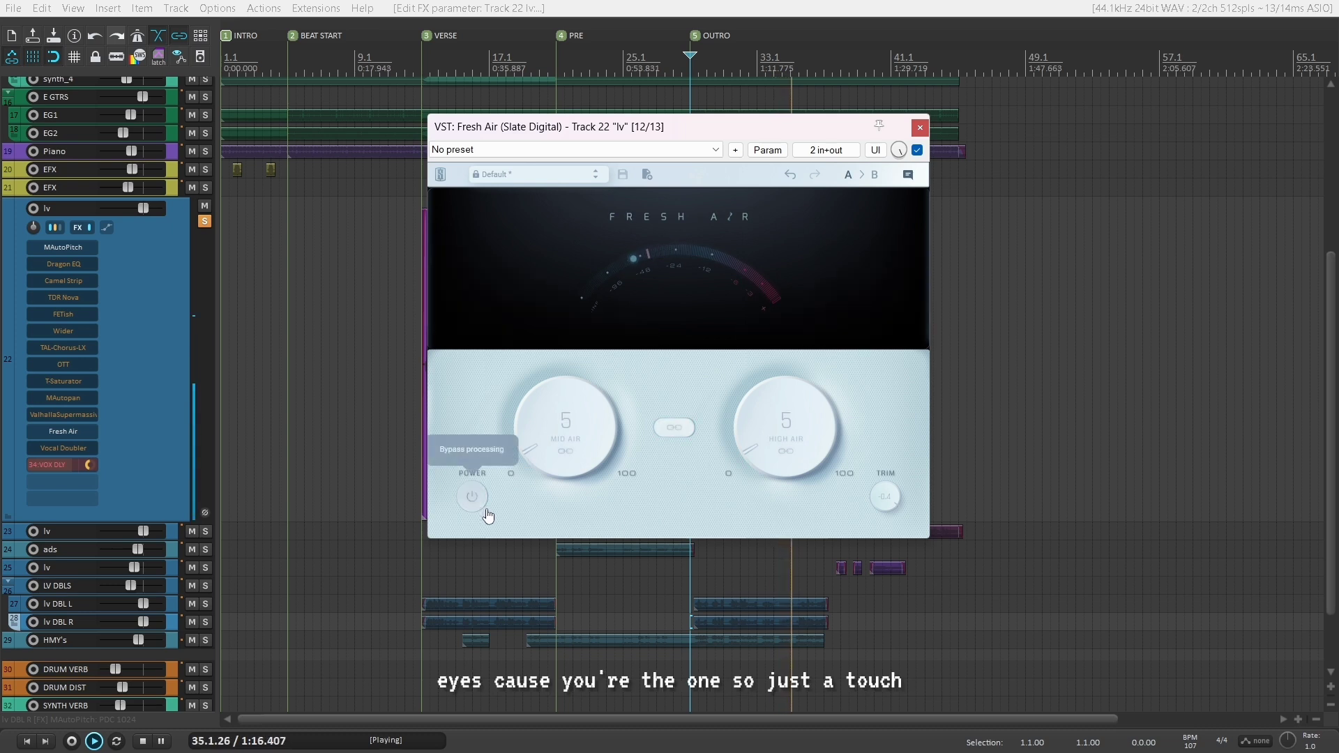
key(space)
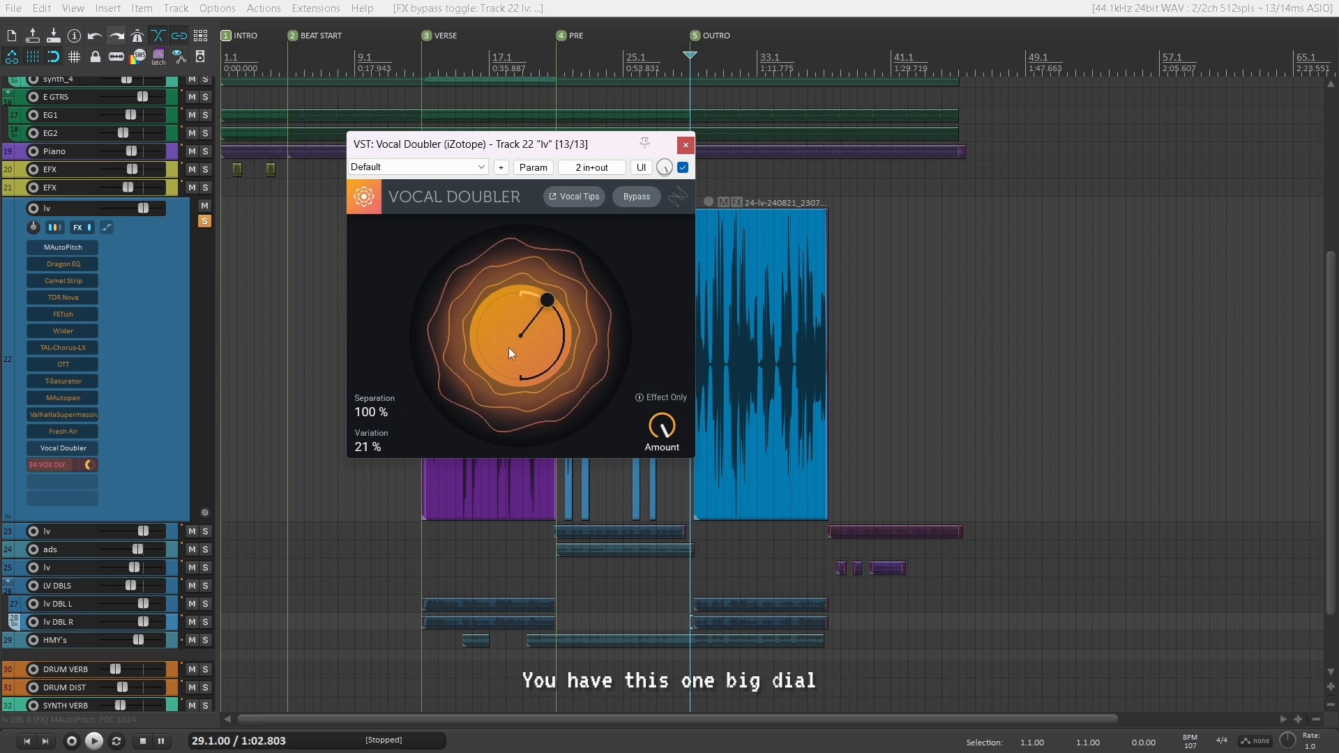
Set Vocal Doubler's separation to 78% and variation to 31% while auditioning the vocal, and stop playback.
drag(559, 311, 459, 427)
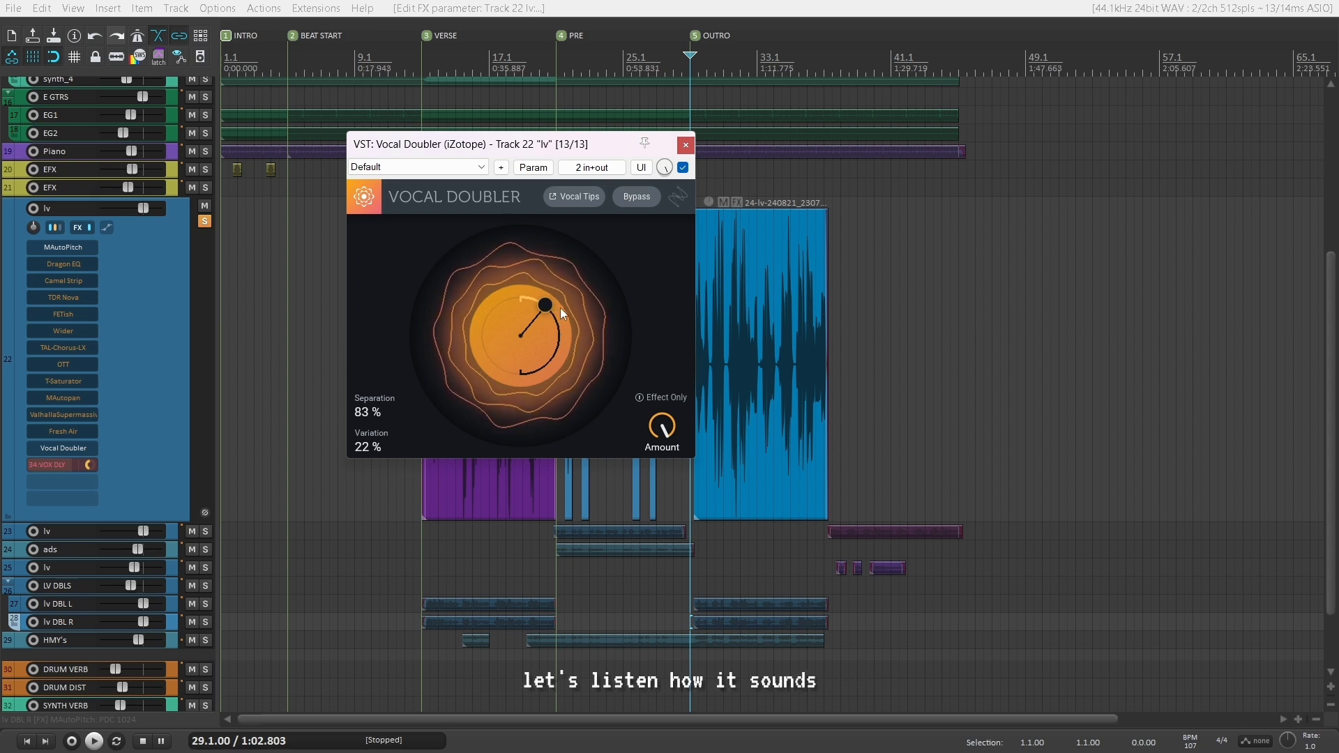
key(space)
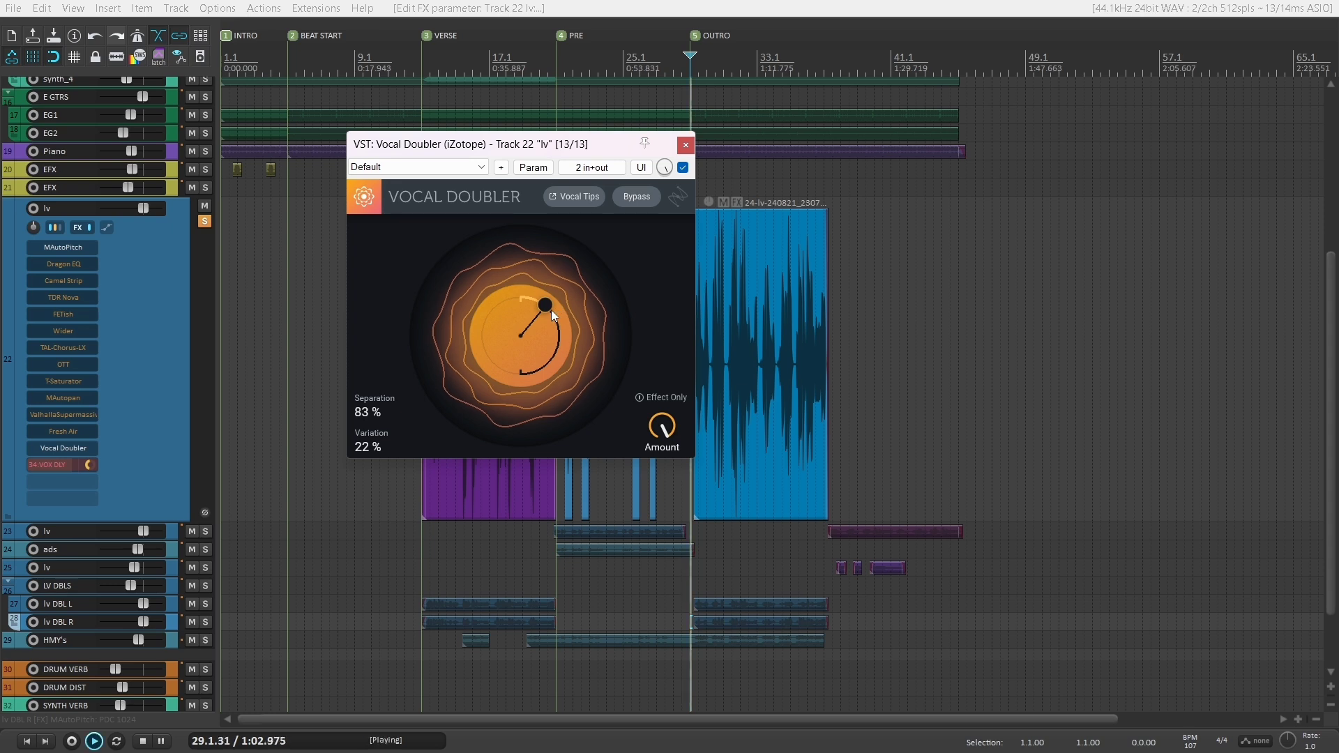
mouse_move(551, 309)
mouse_down()
mouse_move(519, 343)
mouse_move(523, 265)
mouse_move(595, 269)
mouse_move(555, 312)
mouse_up()
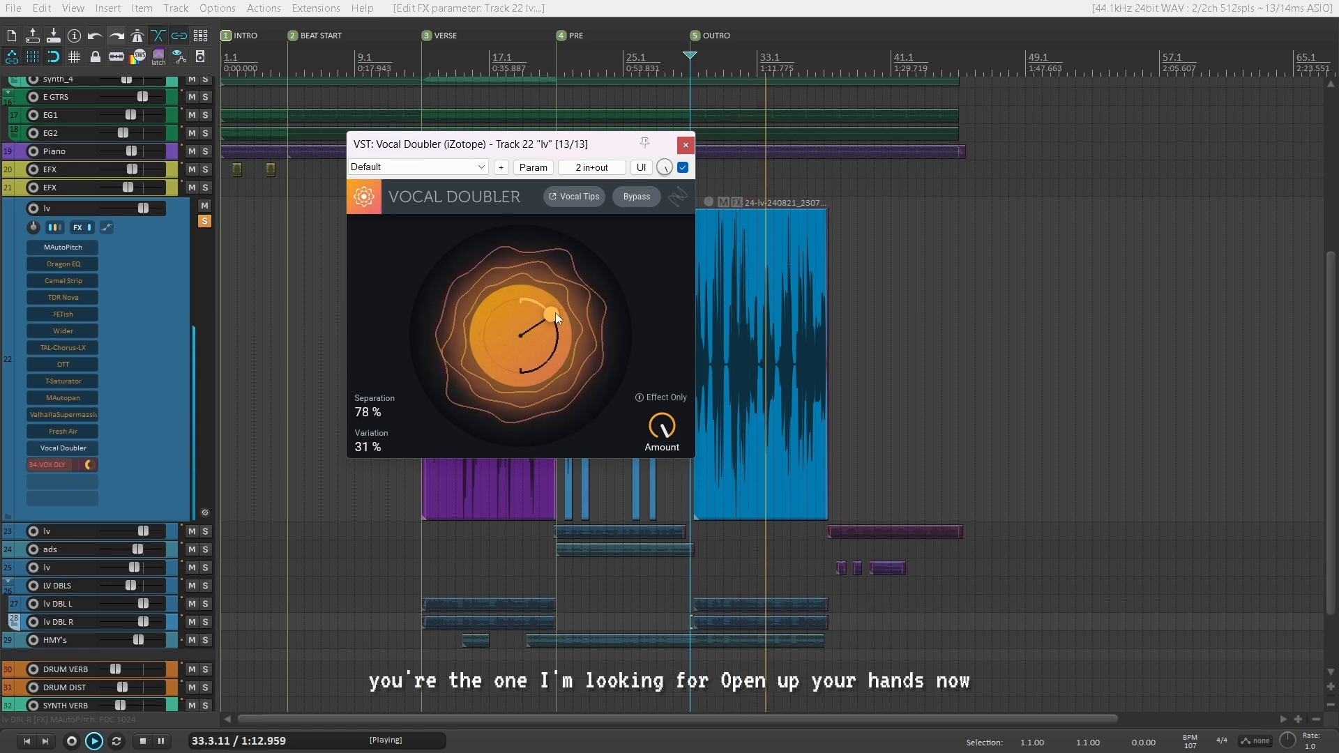
key(space)
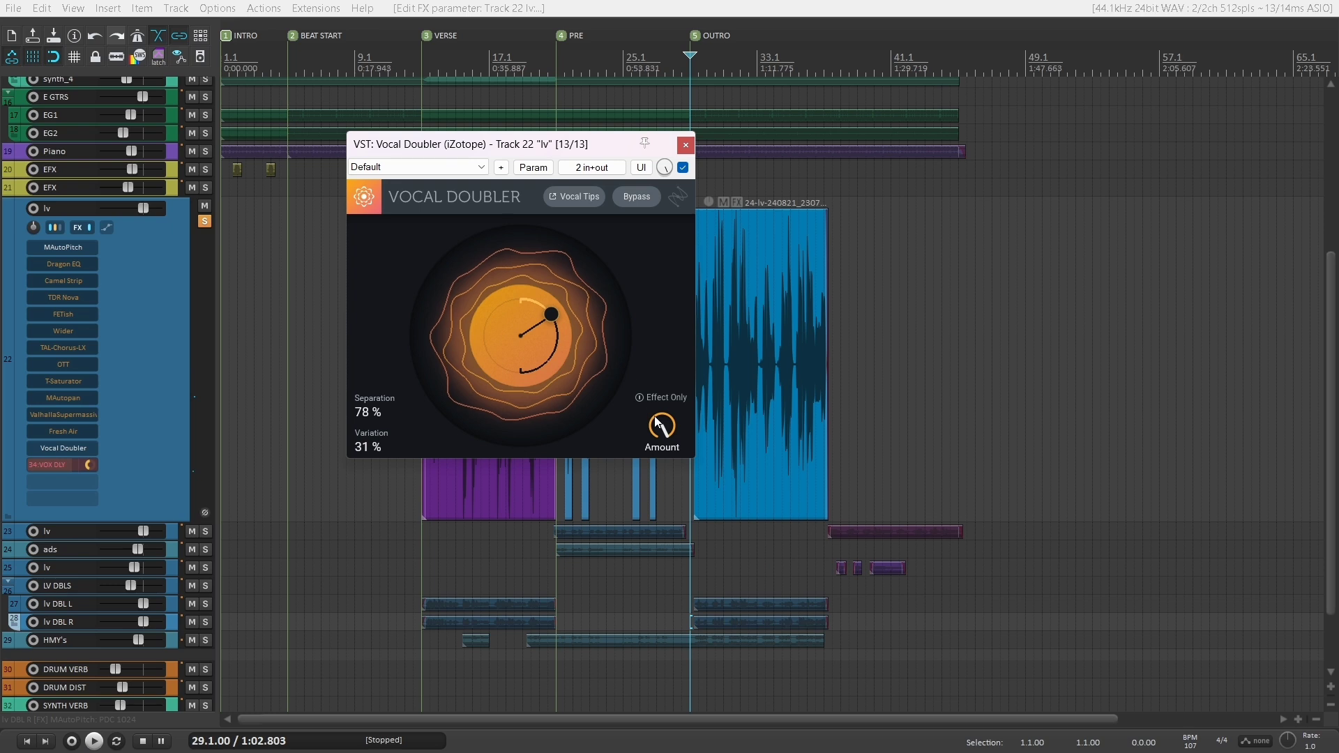
Lower Vocal Doubler's effect amount to a little over half and play the vocal from the outro.
mouse_move(662, 437)
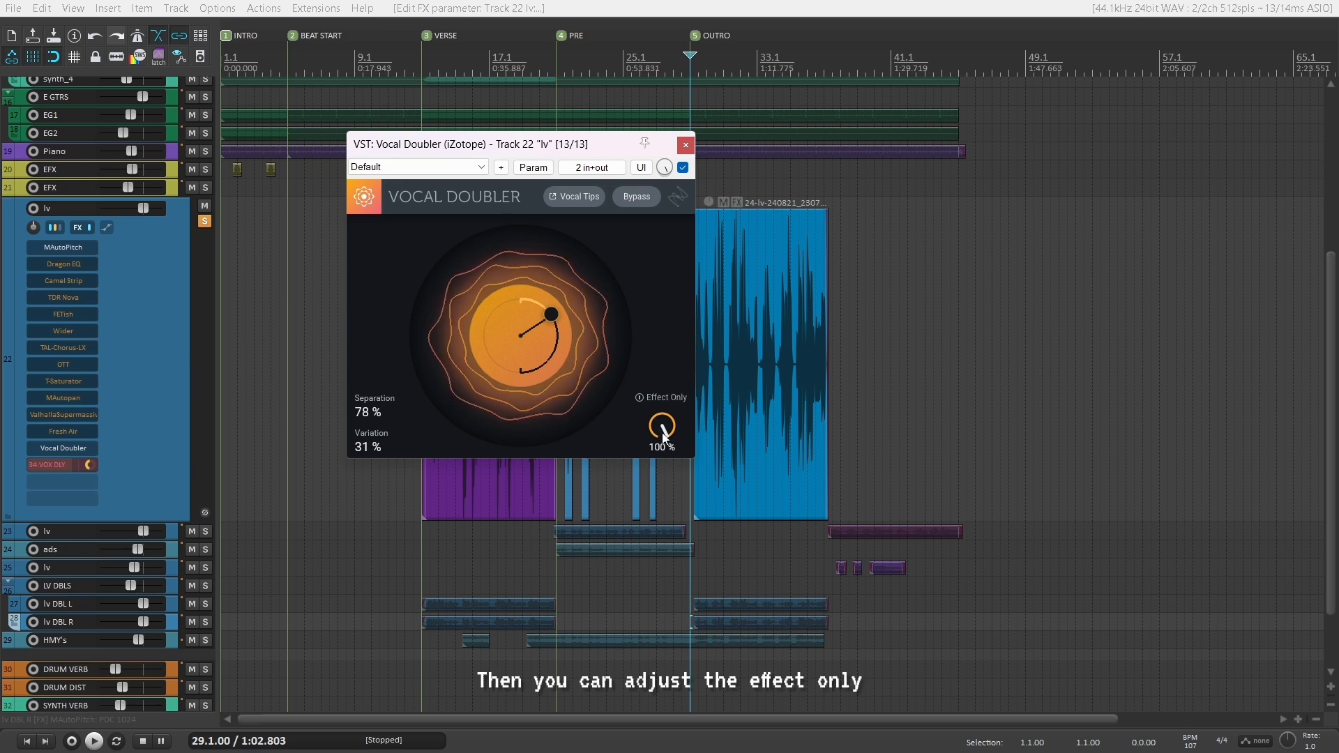
drag(662, 426, 661, 501)
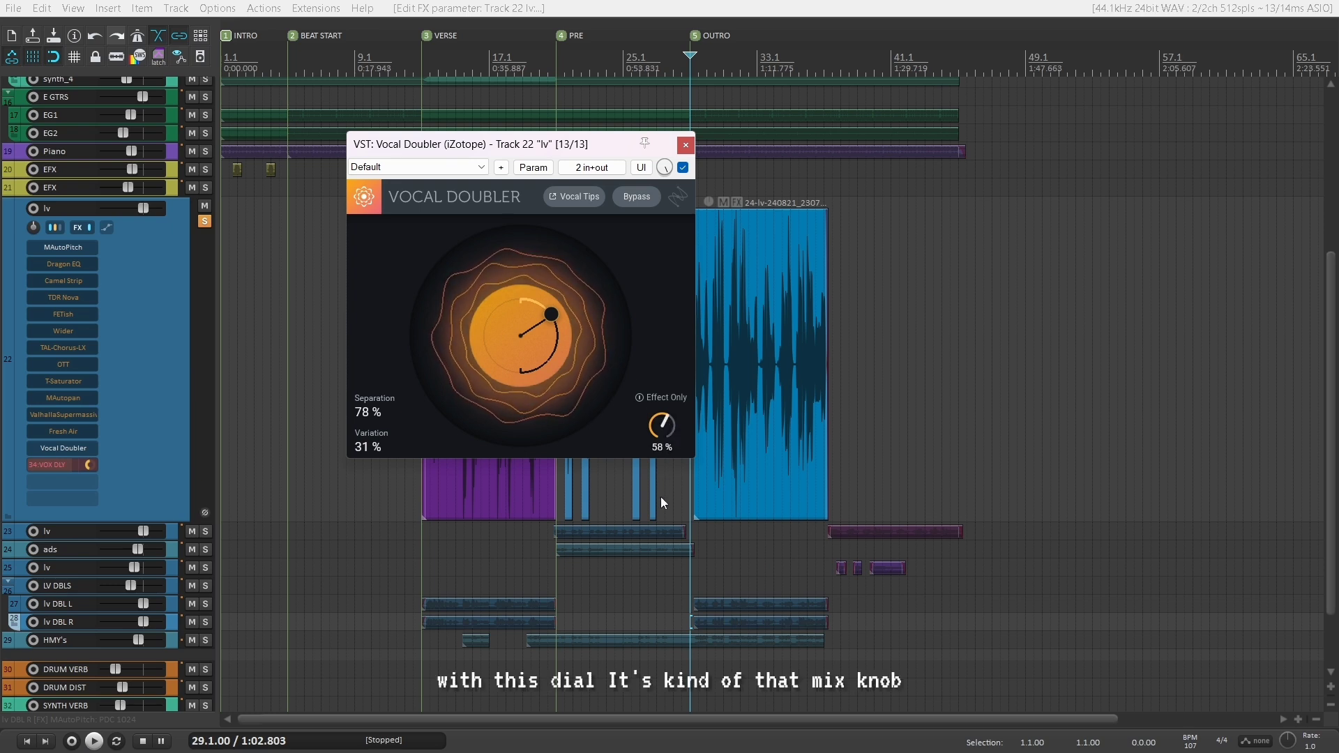
mouse_move(659, 450)
mouse_down()
mouse_move(666, 495)
mouse_move(655, 404)
mouse_move(675, 564)
mouse_move(628, 393)
mouse_move(624, 304)
mouse_move(655, 451)
mouse_up()
key(space)
key(space)
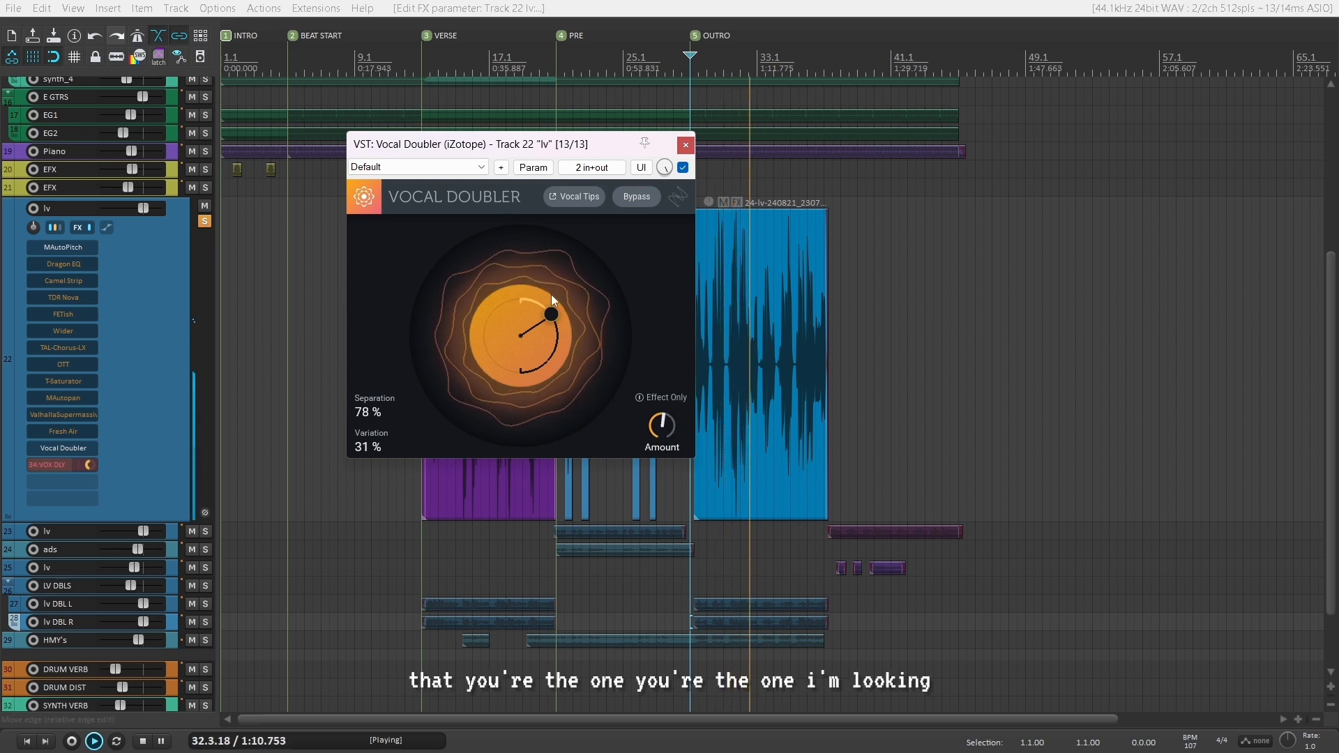
While the vocal plays, set Vocal Doubler's separation to 71%, variation to 38% and amount to 76%.
mouse_move(552, 314)
mouse_down()
mouse_move(579, 281)
mouse_move(545, 237)
mouse_move(603, 277)
mouse_move(558, 321)
mouse_up()
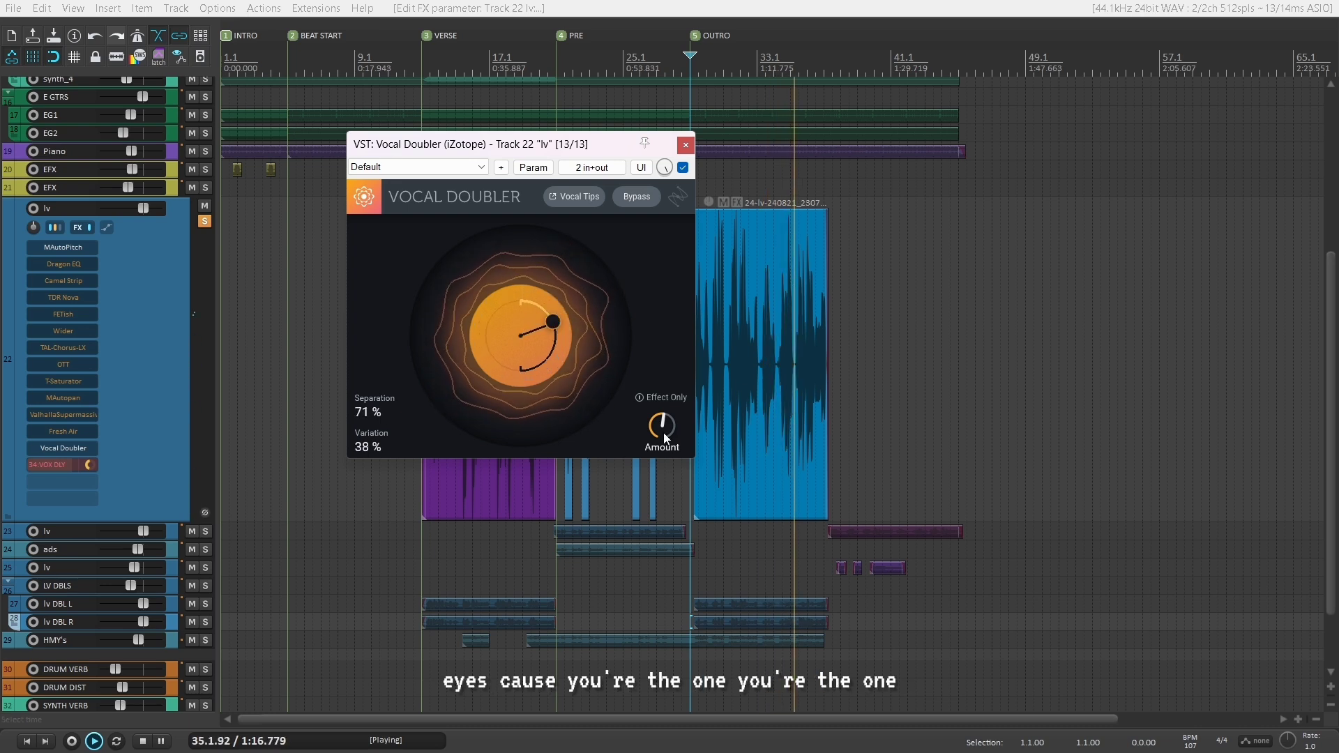
drag(663, 432, 662, 315)
drag(674, 457, 675, 481)
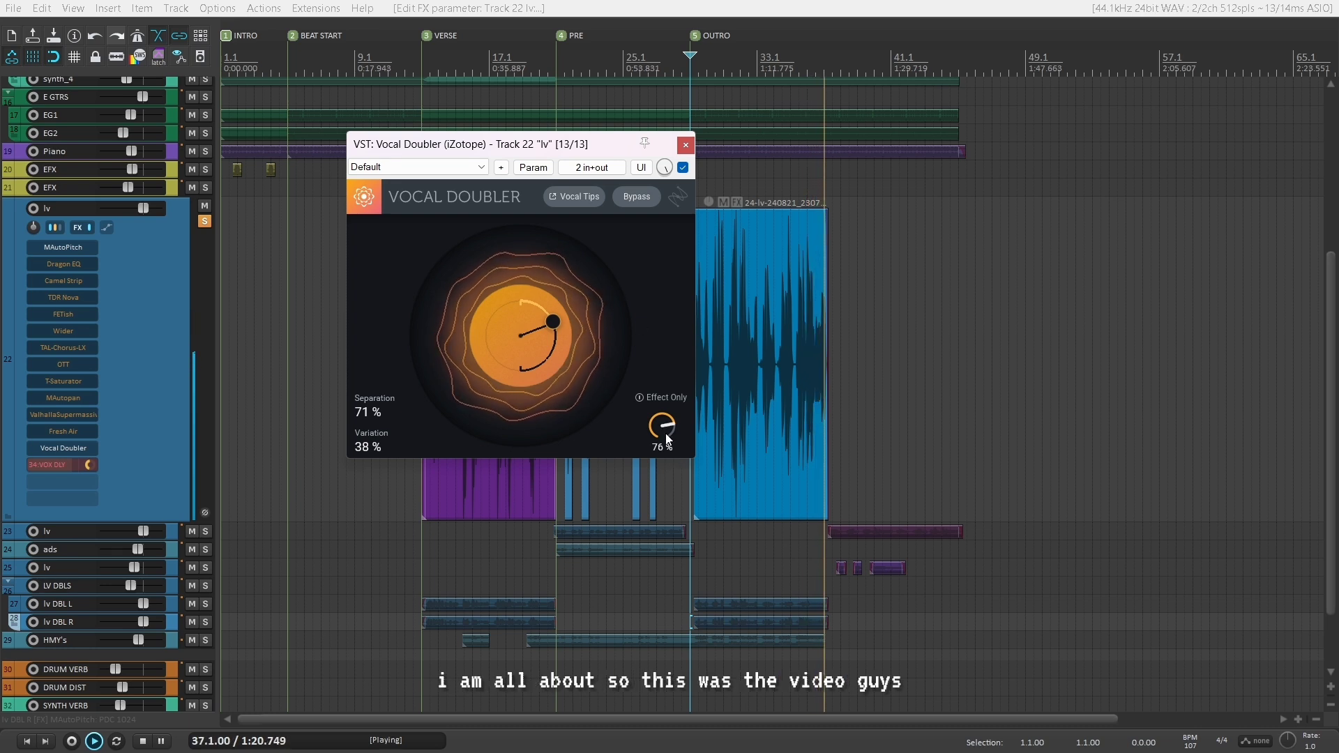